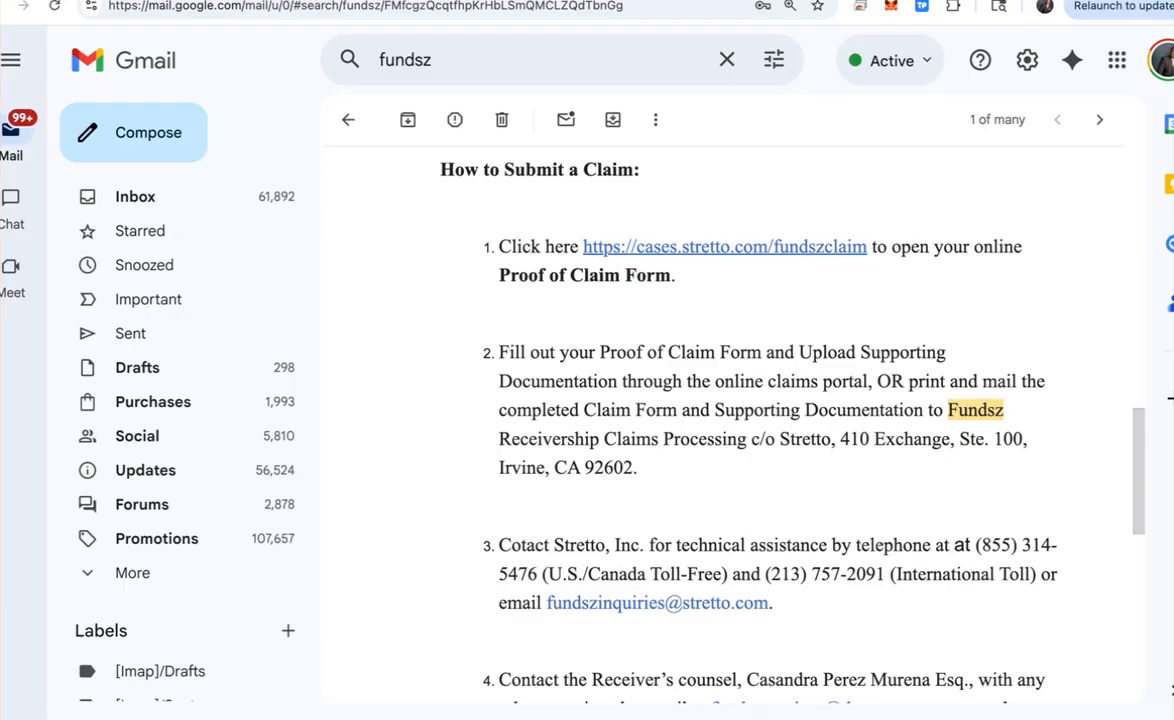
# Step: Follow the cases.stretto.com/fundszclaim link in the Fundsz email's How to Submit a Claim section
pyautogui.click(725, 247)
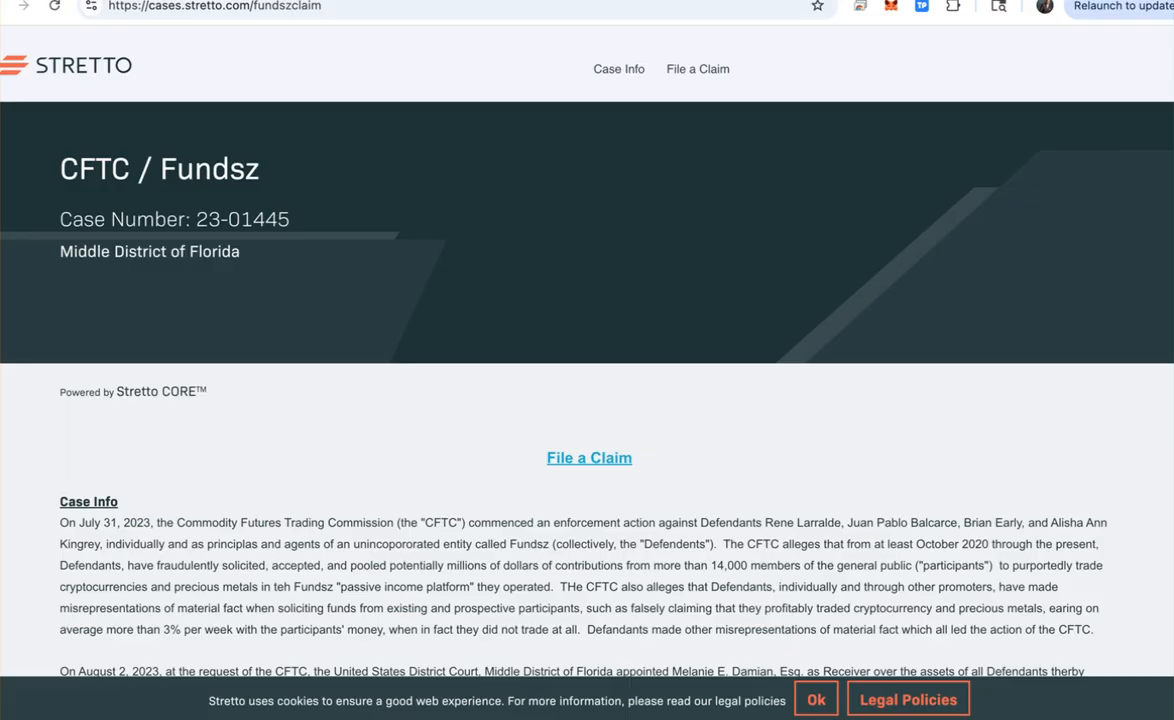
# Step: Go to File a Claim and open the Online Claim Form under Electronic Submission
pyautogui.click(589, 458)
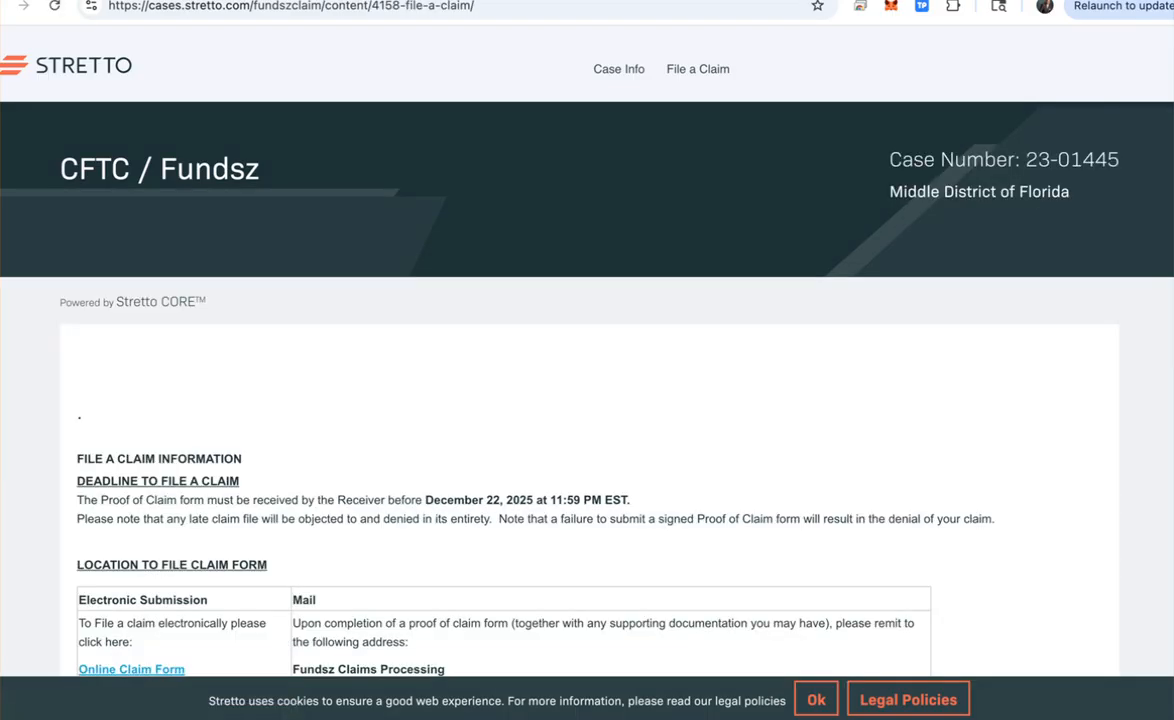
pyautogui.scroll(-4, 587, 400)
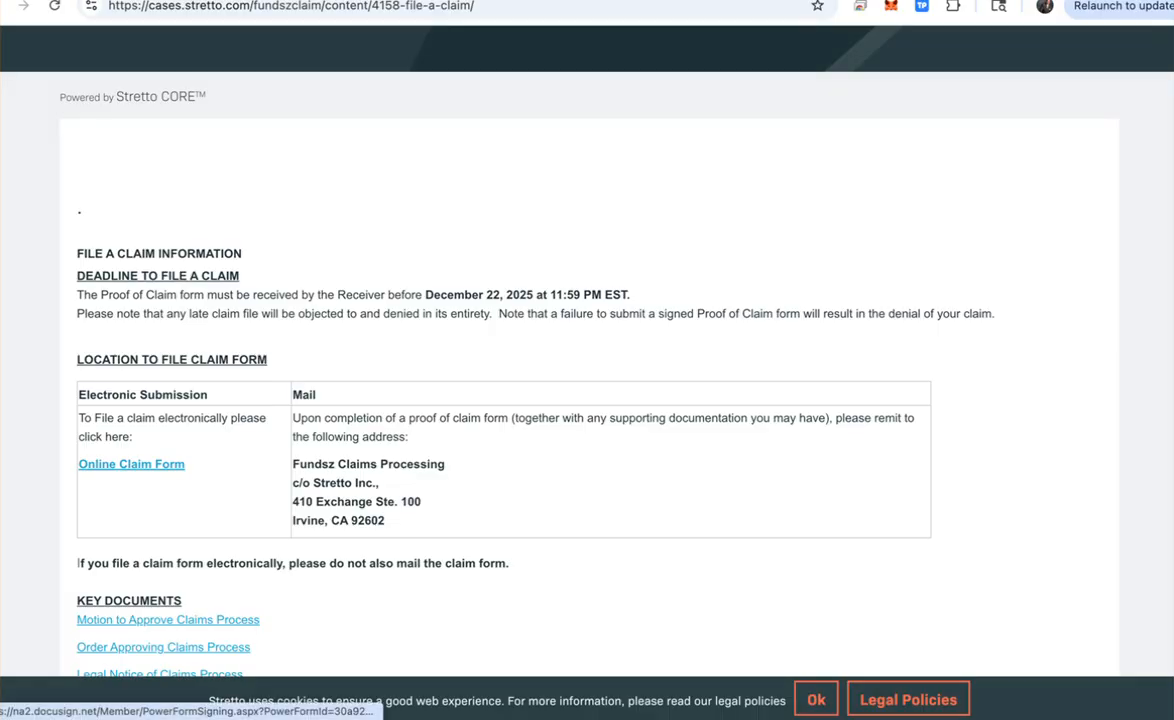
pyautogui.click(131, 464)
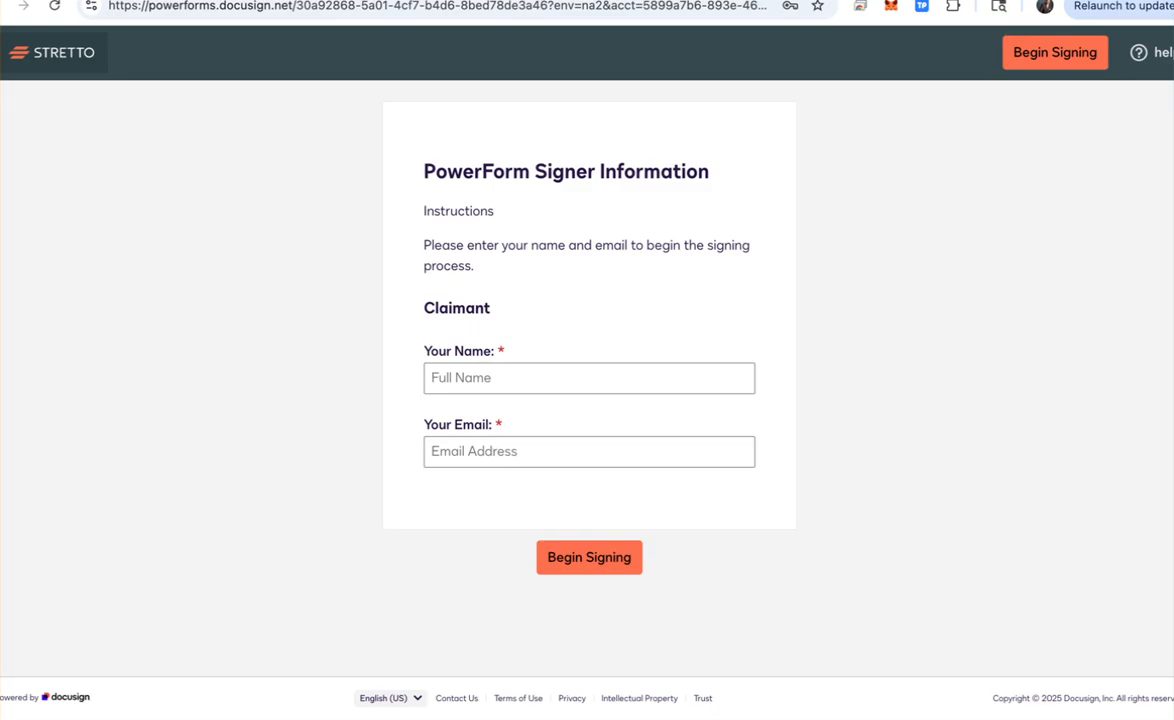
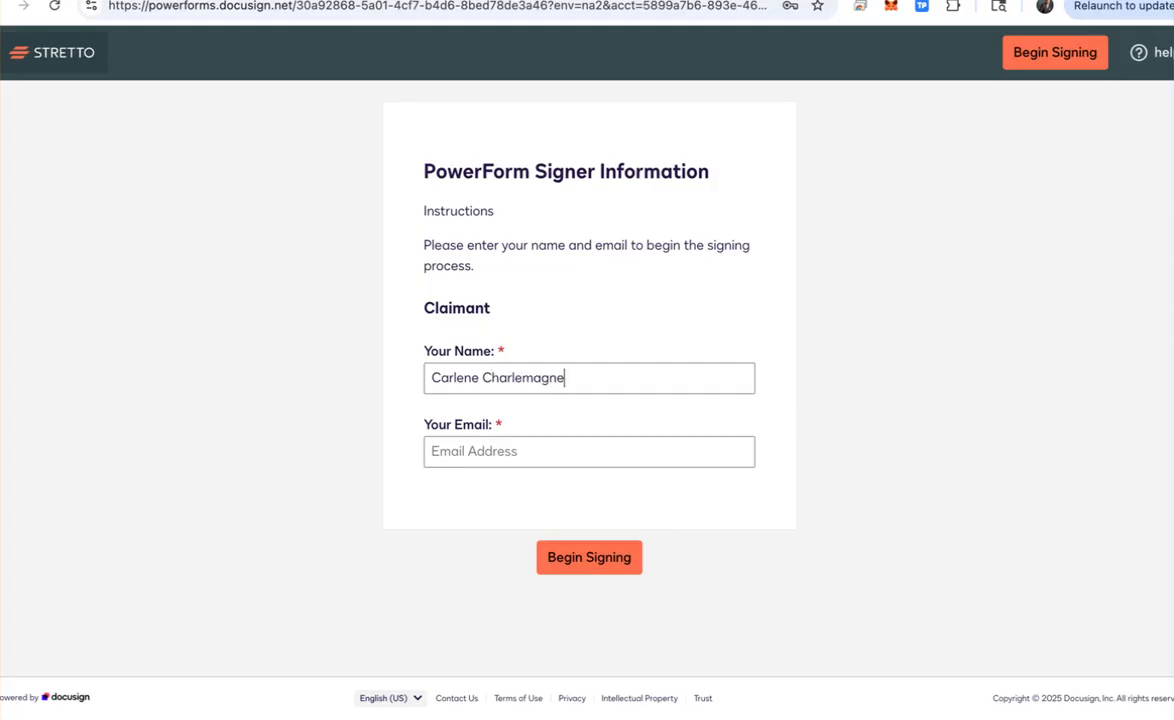
# Step: Enter the claimant's full name and e-mail address as signer details and begin signing
pyautogui.press('Tab')
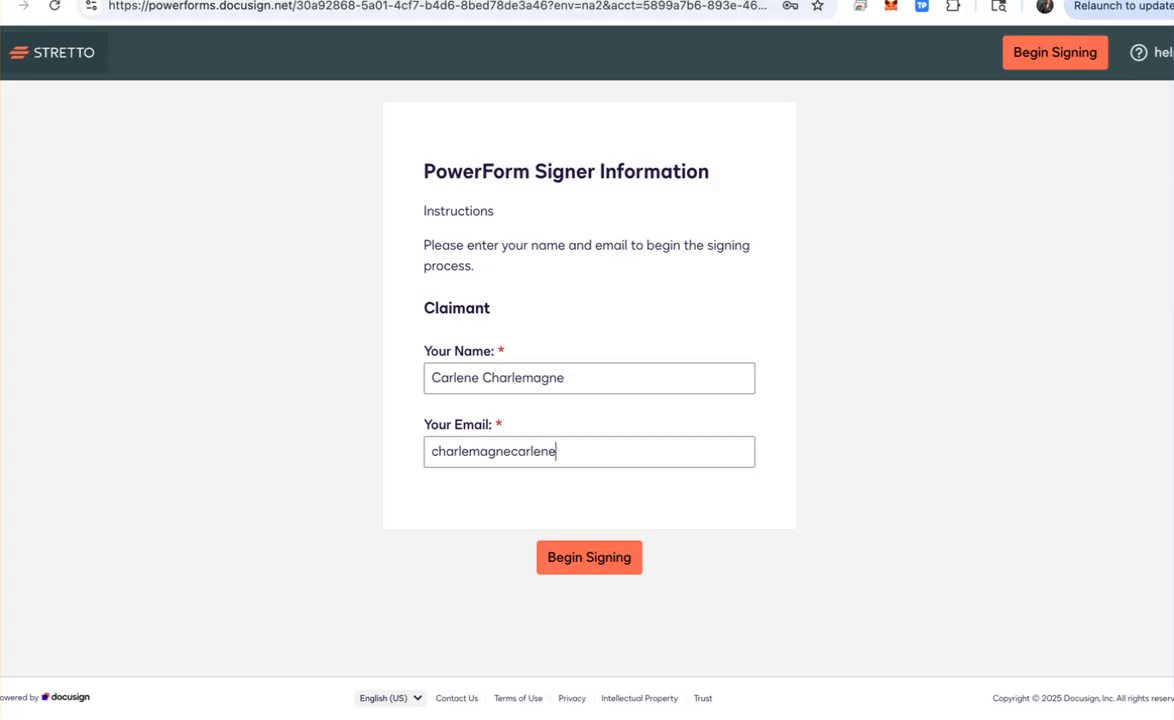
pyautogui.press('Return')
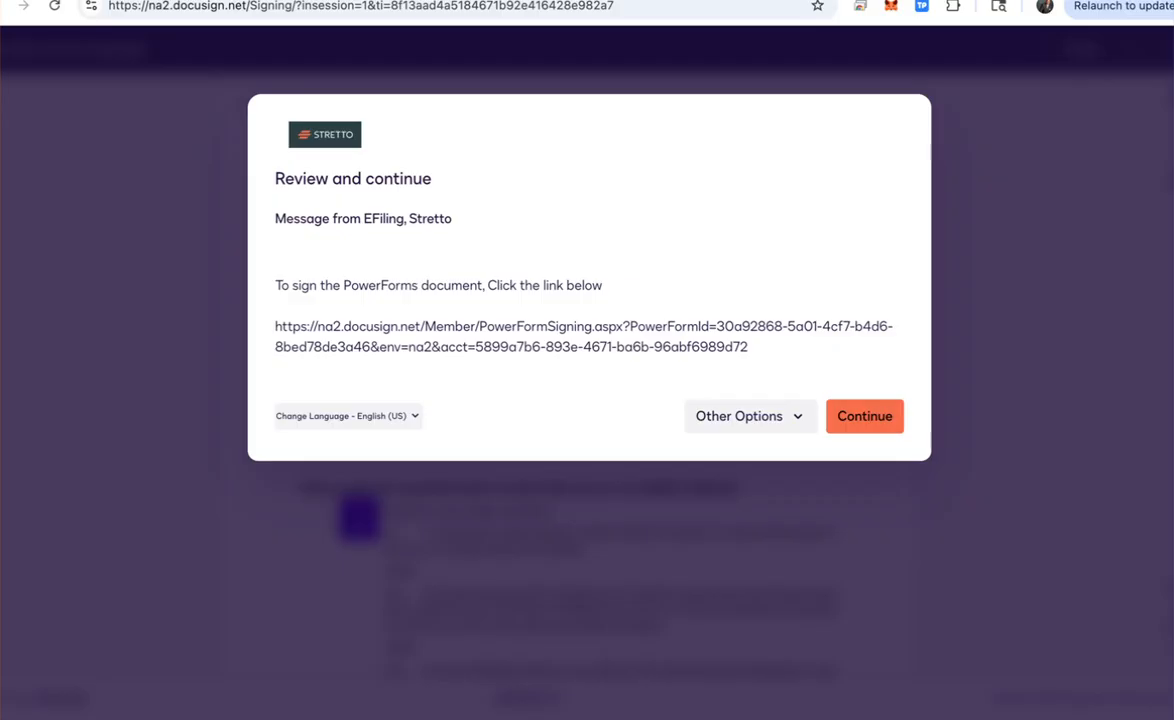
# Step: Continue into the claim document and initial the eligible-claimant attestation with adopted initials
pyautogui.click(865, 416)
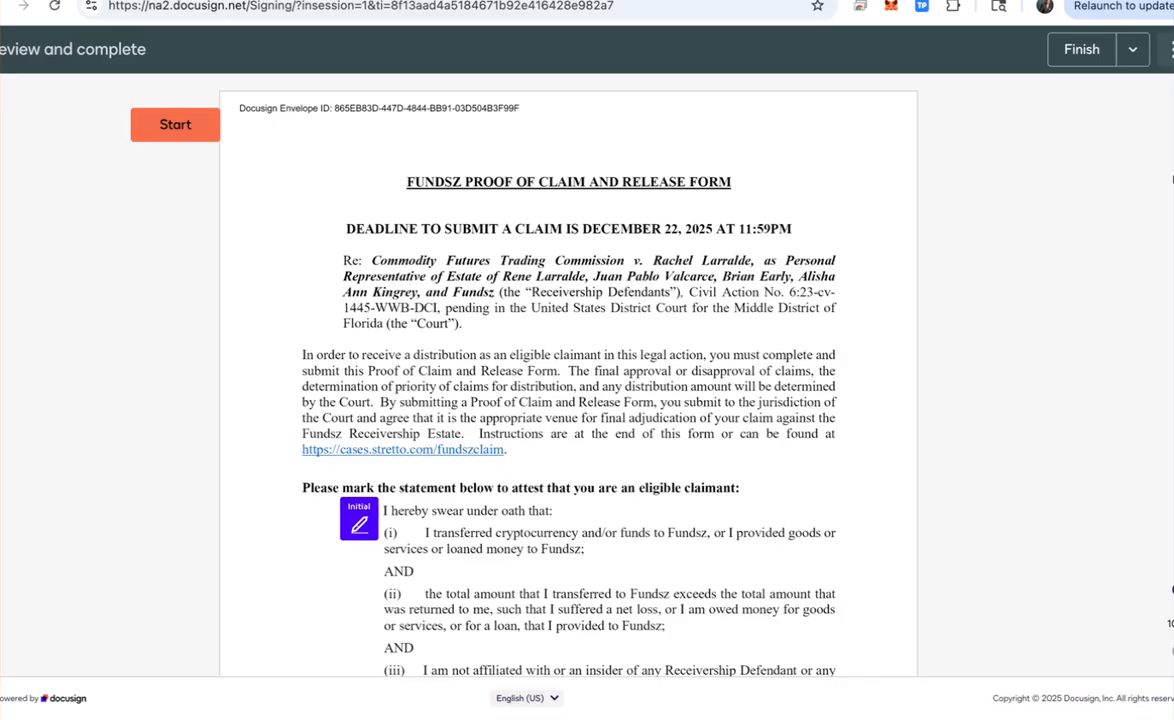
pyautogui.click(175, 125)
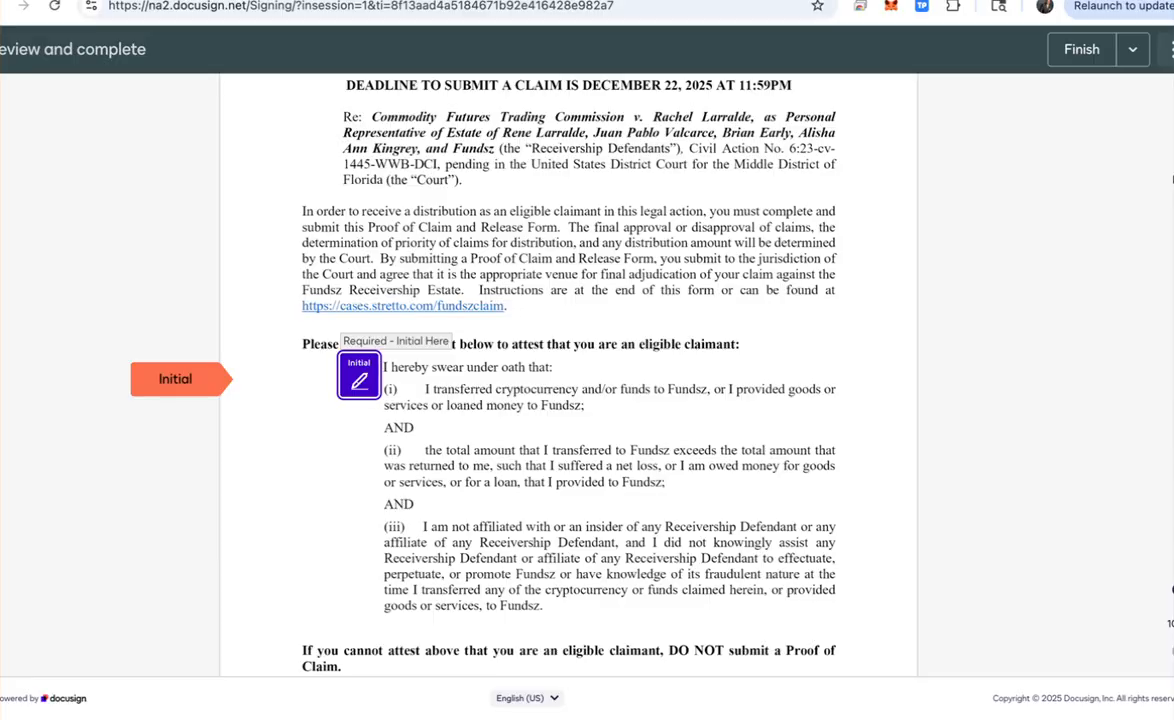
pyautogui.click(359, 378)
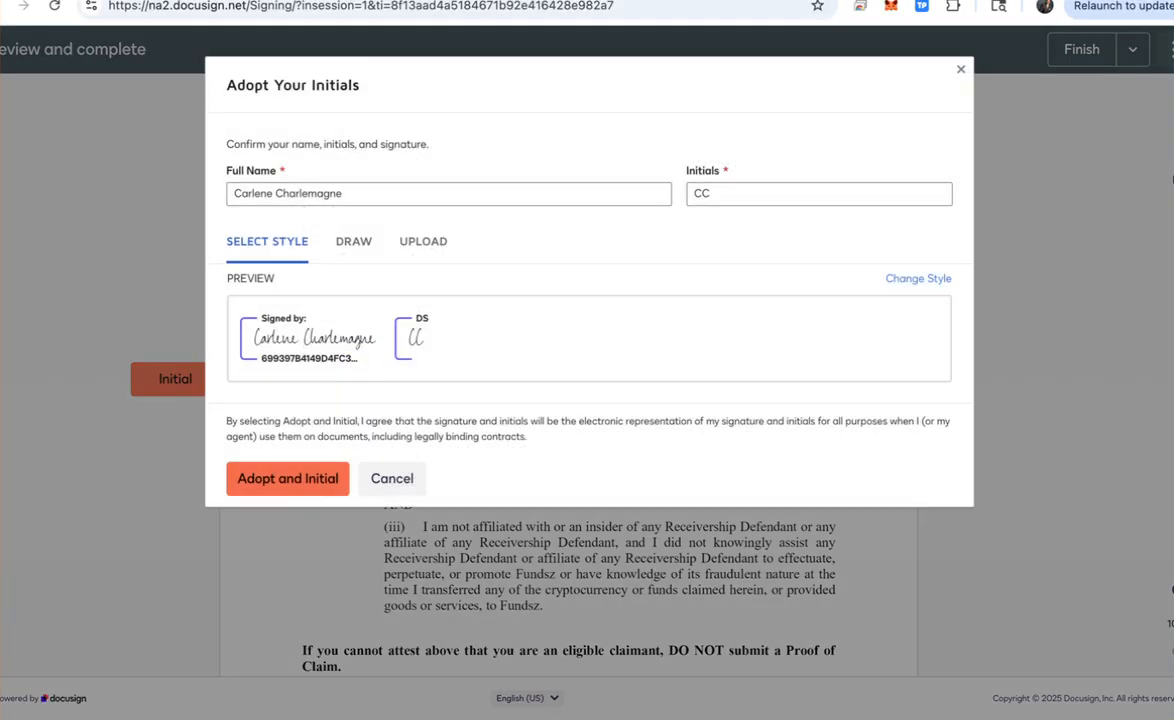
pyautogui.click(288, 479)
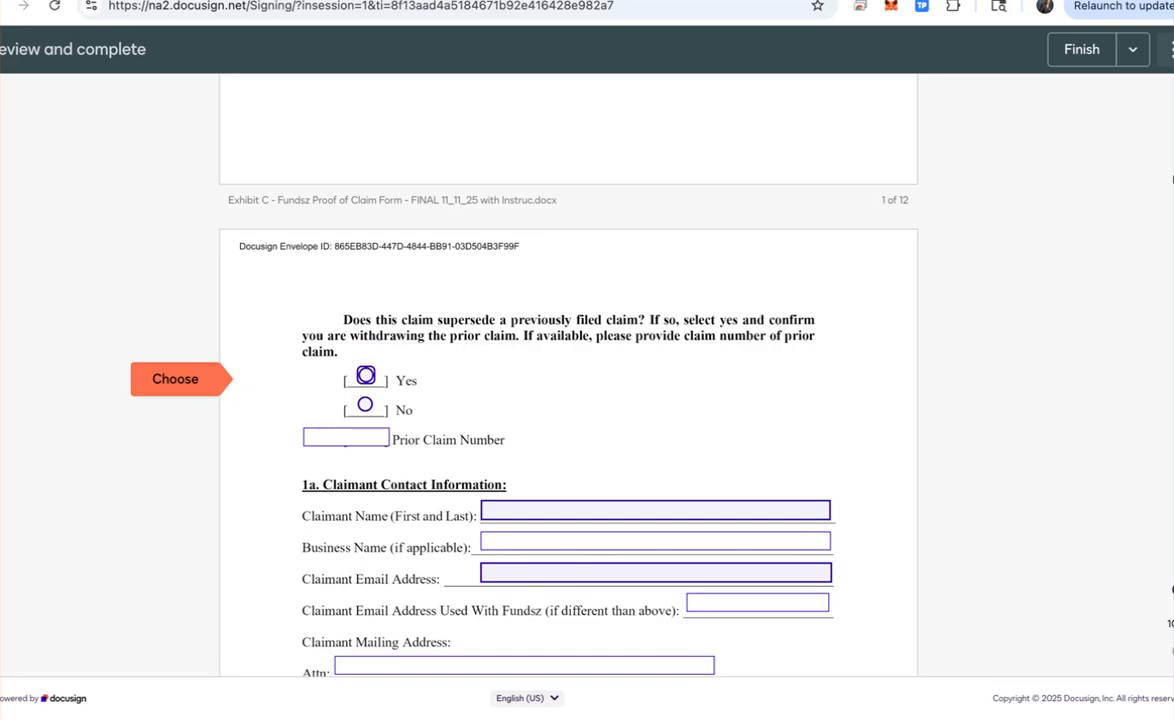
# Step: Answer Yes to superseding a previous claim and enter 'Unknown' as the prior claim number
pyautogui.click(366, 376)
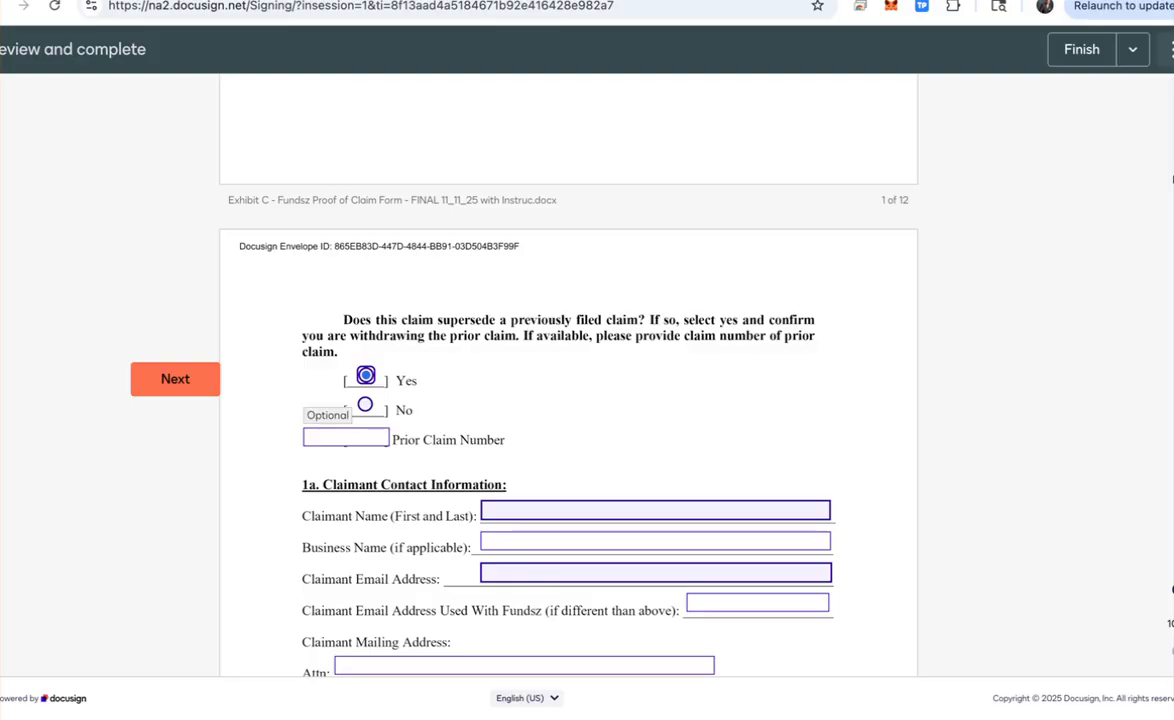
pyautogui.click(346, 437)
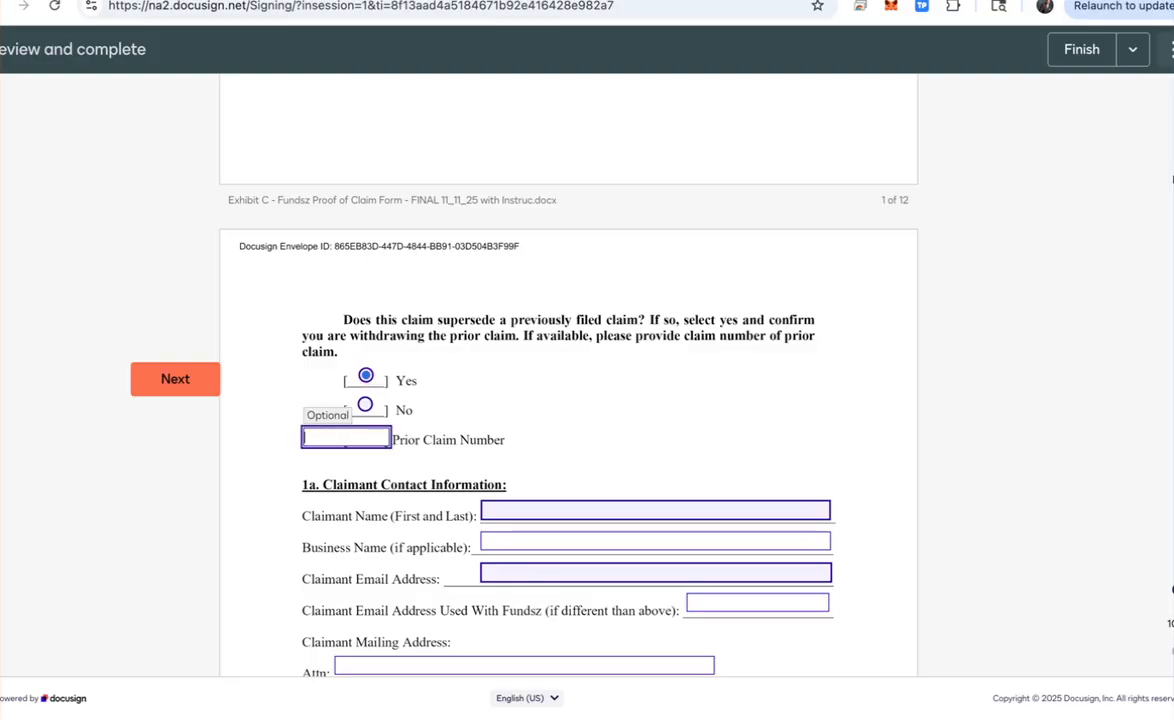
pyautogui.write('Unmko')
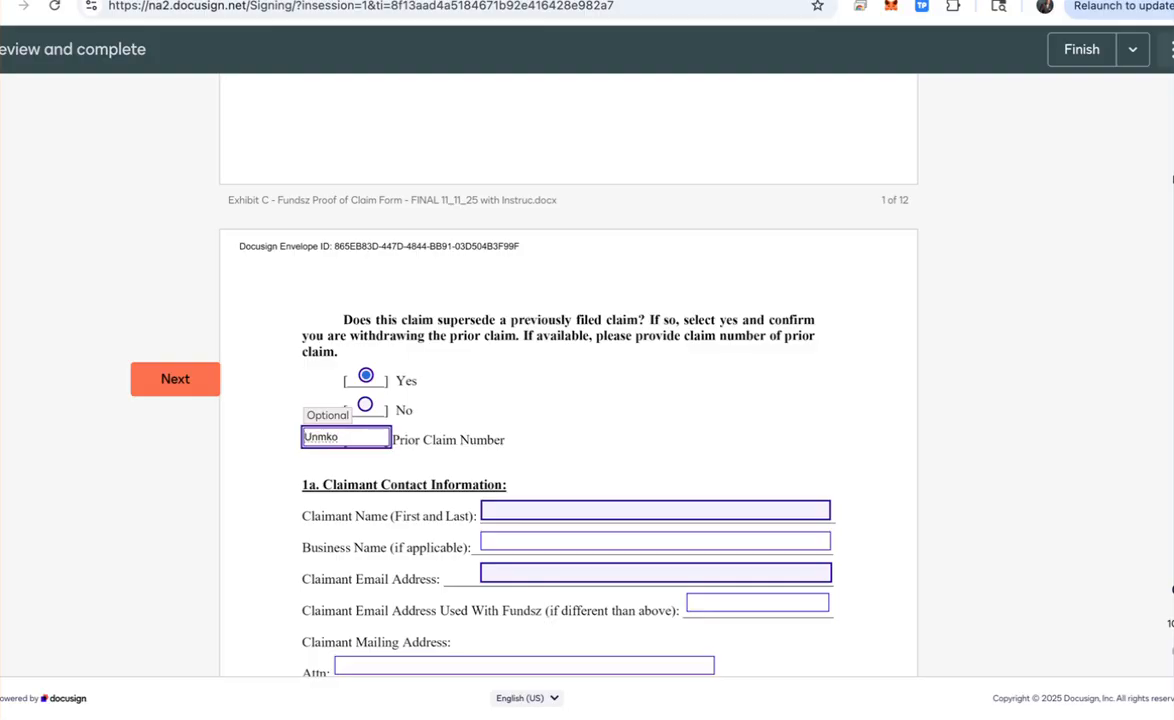
pyautogui.write('\\\\\\')
pyautogui.press('BackSpace')
pyautogui.press('BackSpace')
pyautogui.press('BackSpace')
pyautogui.press('BackSpace')
pyautogui.press('BackSpace')
pyautogui.press('BackSpace')
pyautogui.write('known')
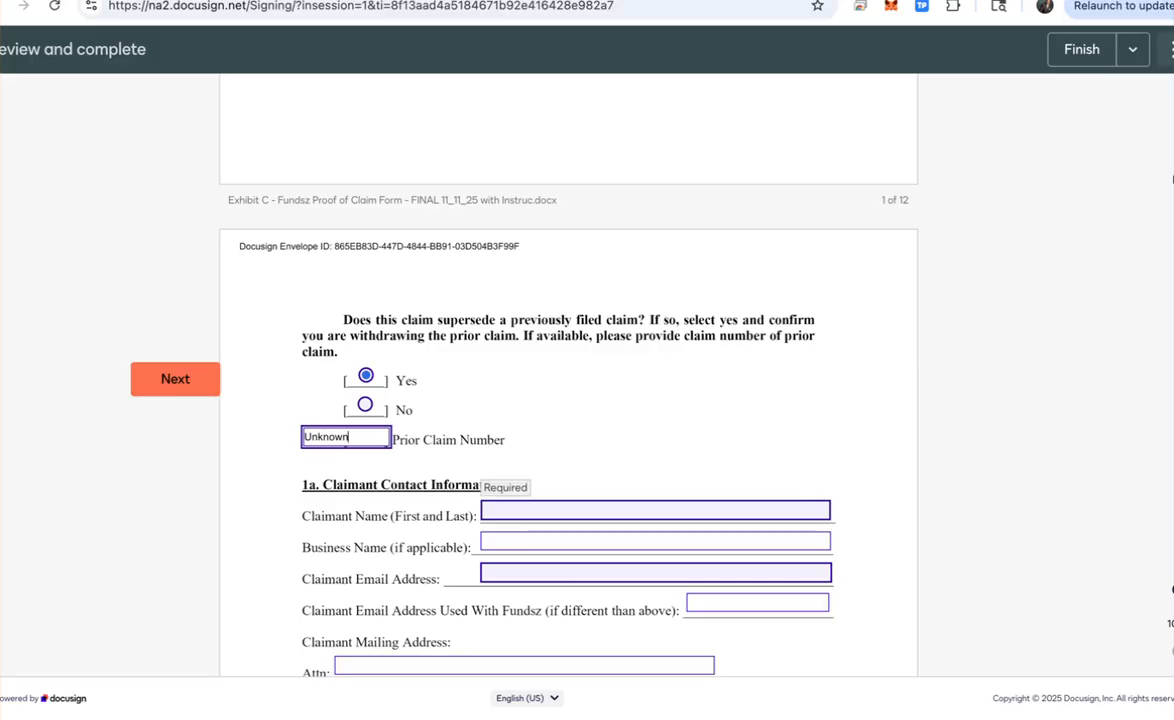
# Step: Enter the claimant's name, business name IMUnlimited, e-mail, and 'same as above' for the Fundsz e-mail
pyautogui.click(560, 511)
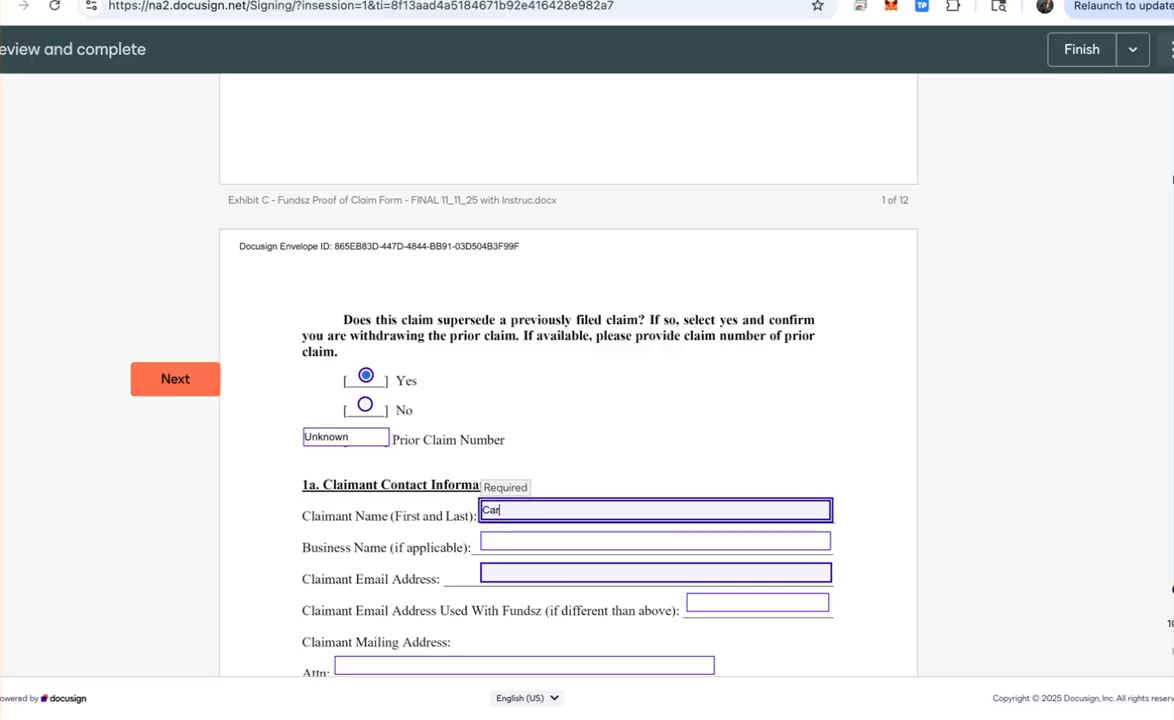
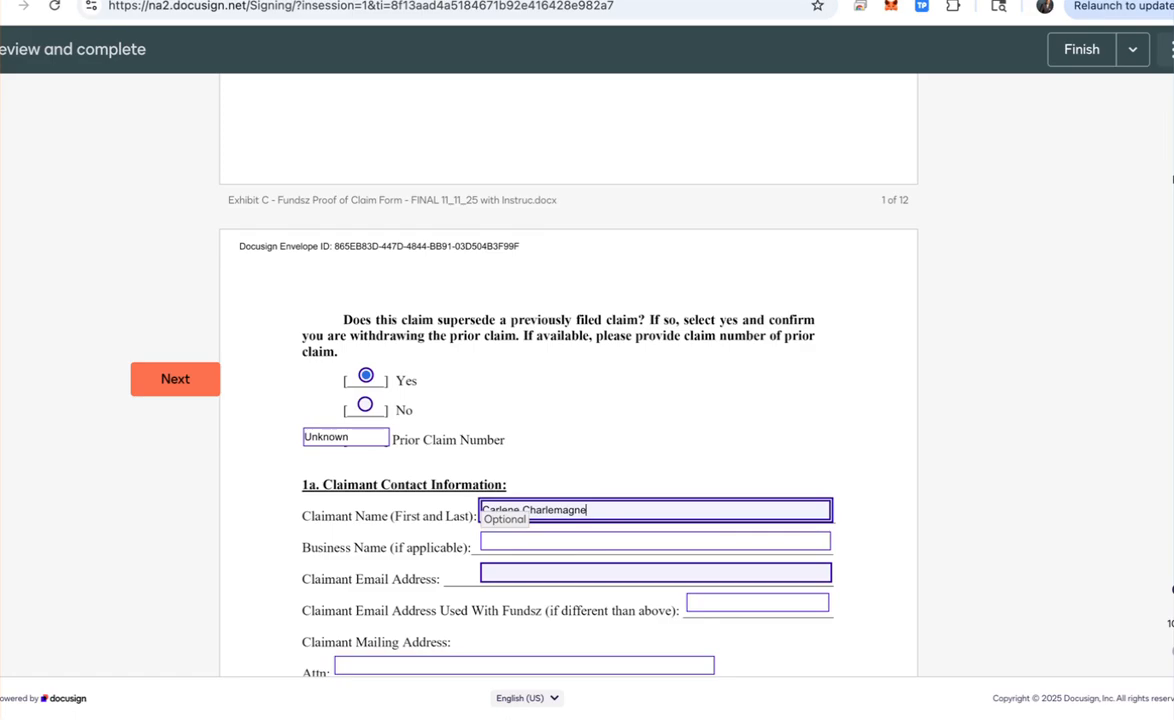
pyautogui.press('Tab')
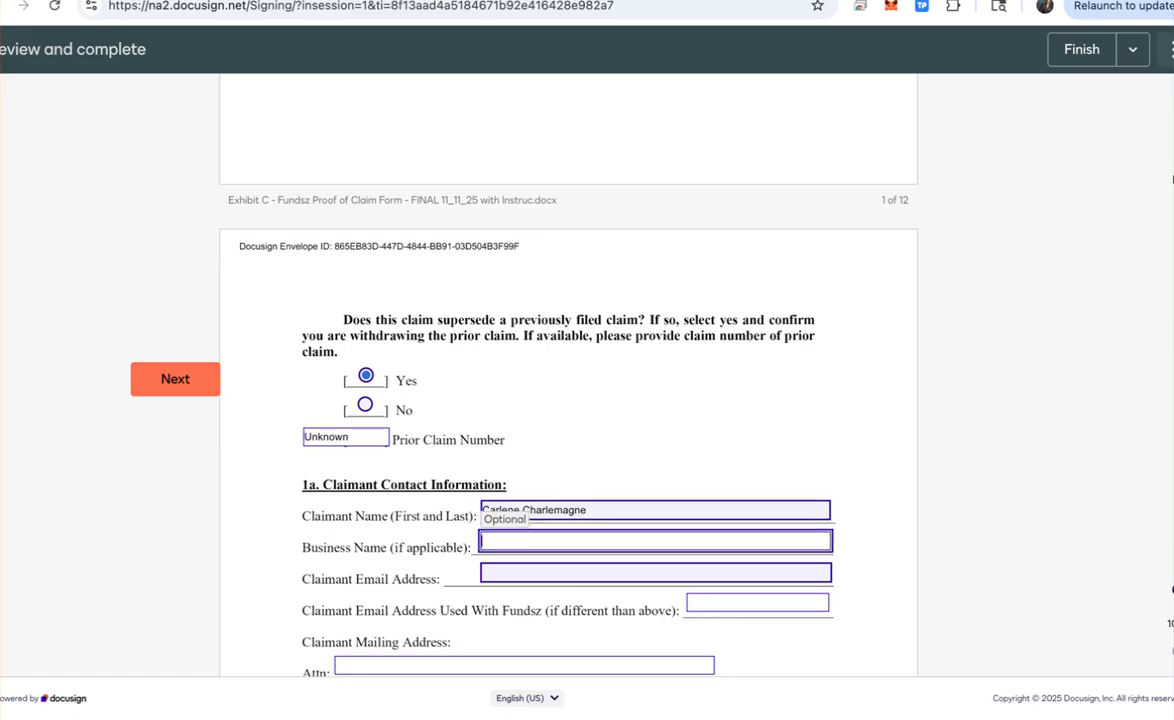
pyautogui.write('IMUnlimited')
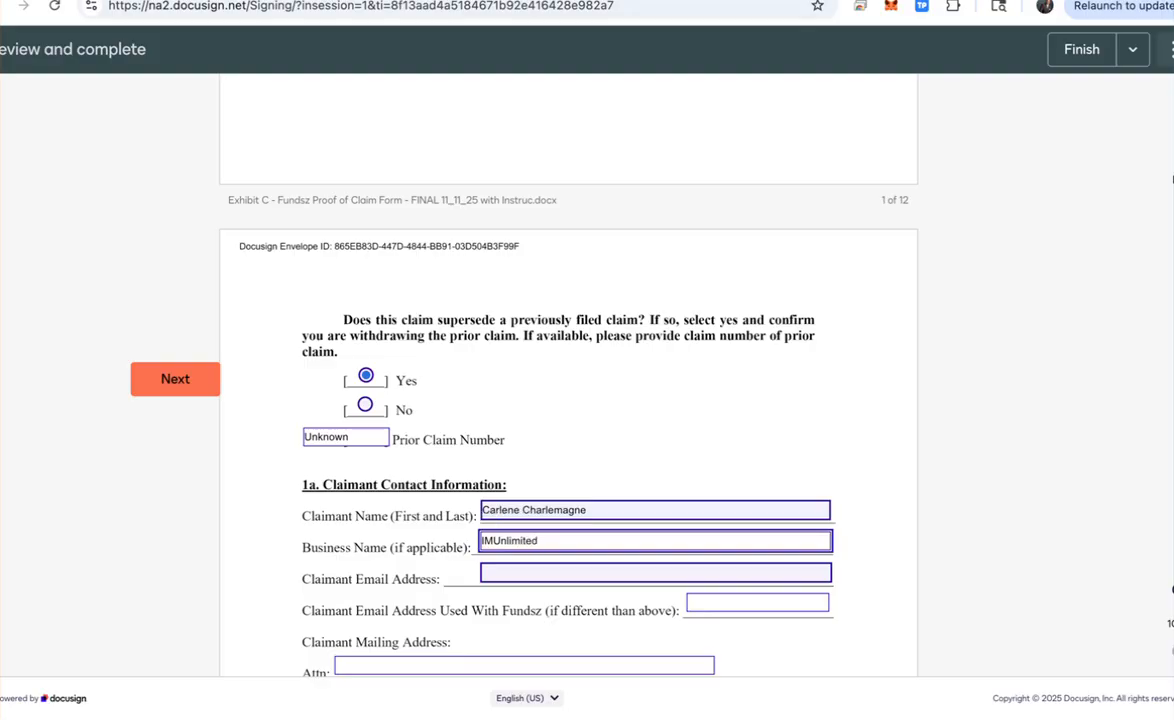
pyautogui.press('Tab')
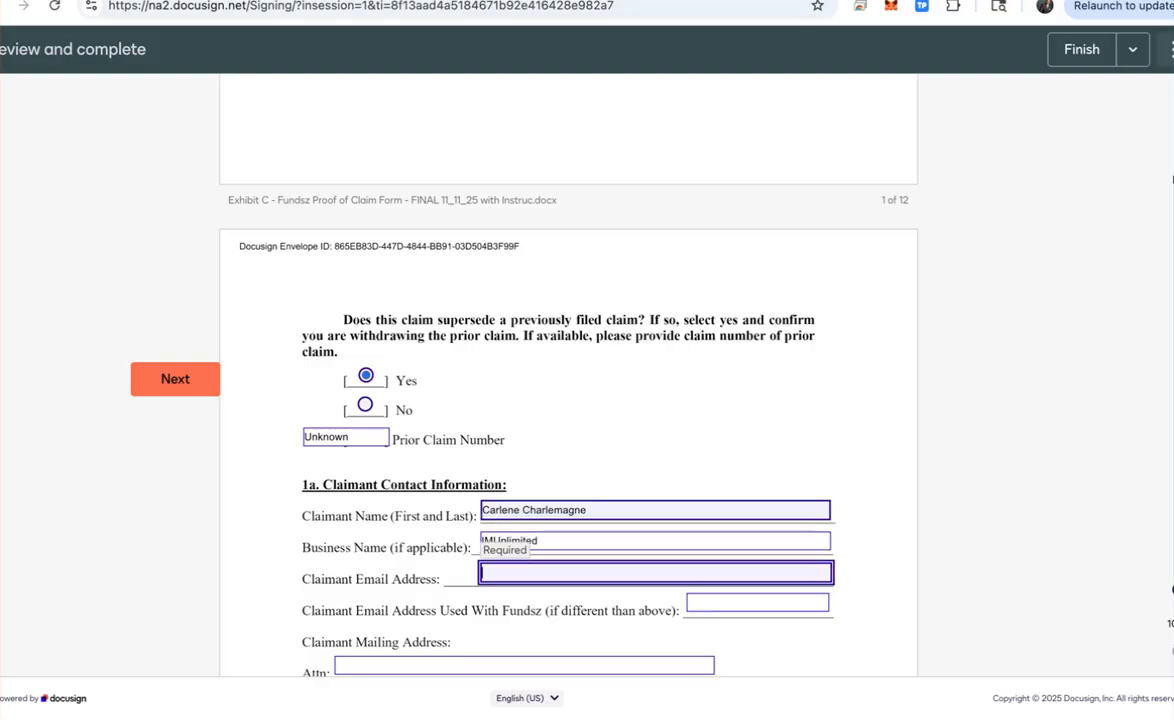
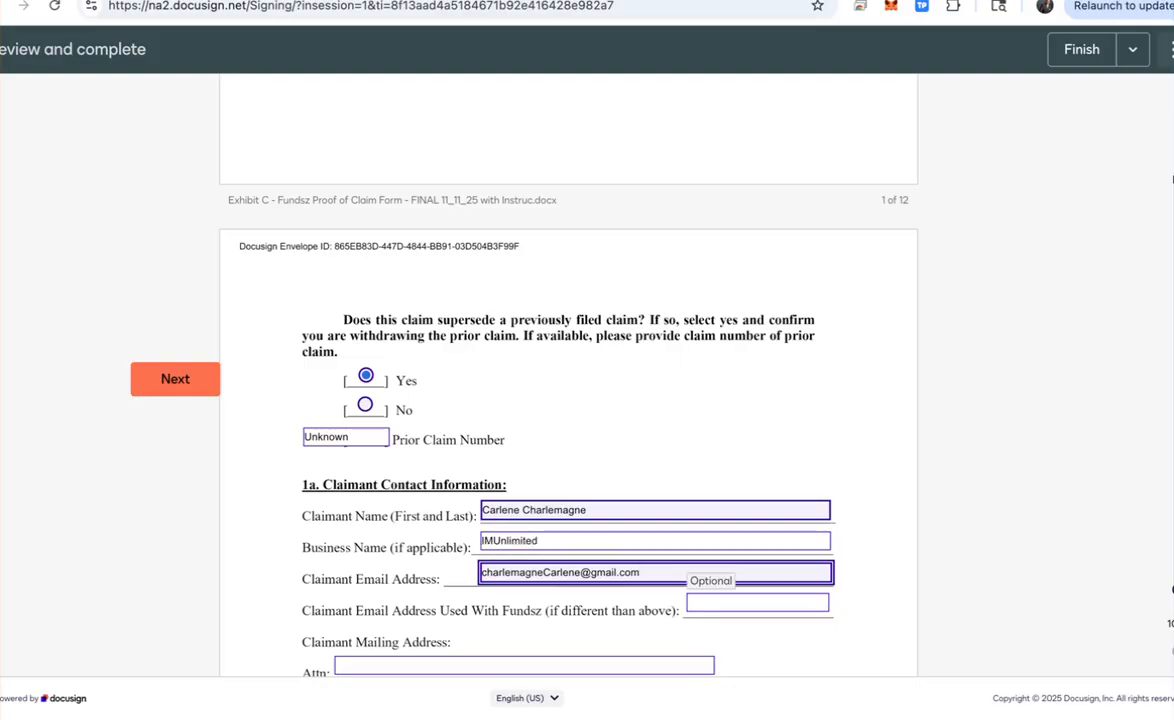
pyautogui.click(757, 603)
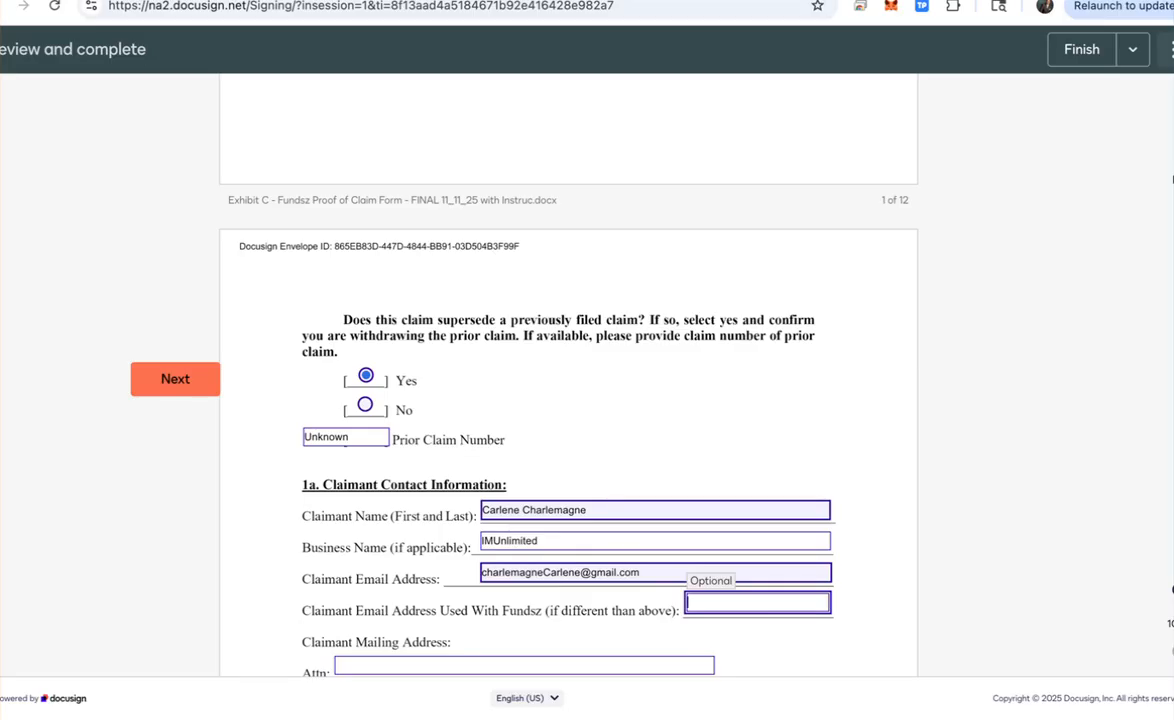
pyautogui.write('same as ab')
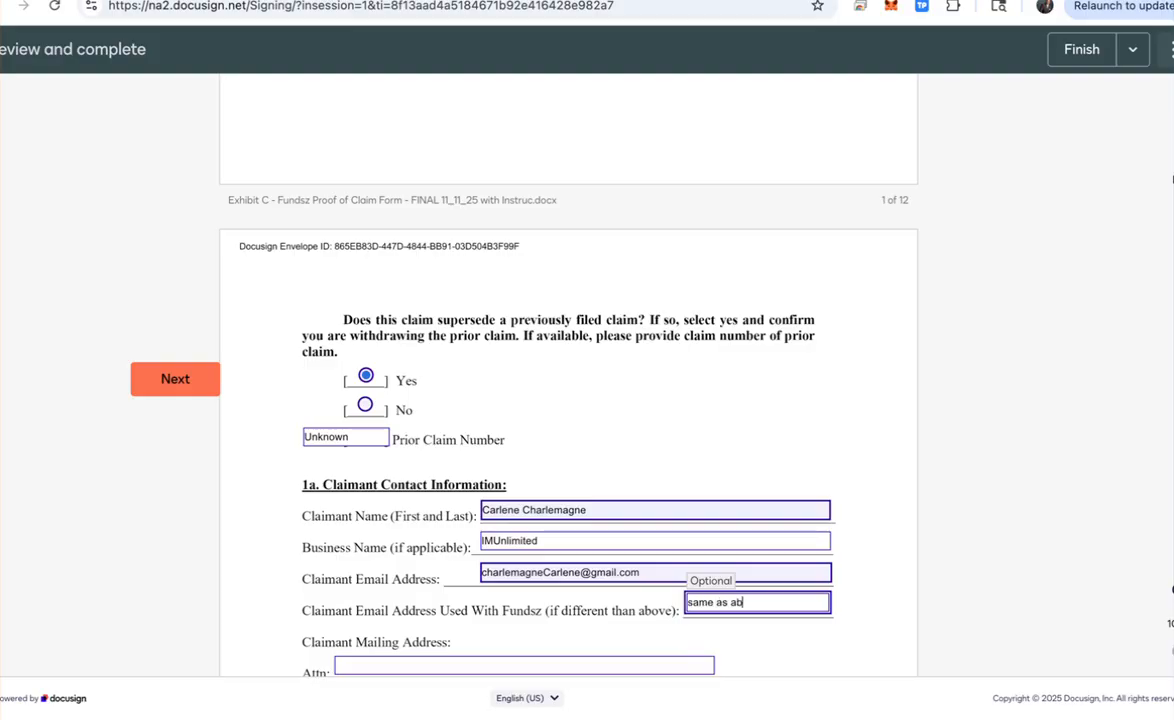
pyautogui.write('ove')
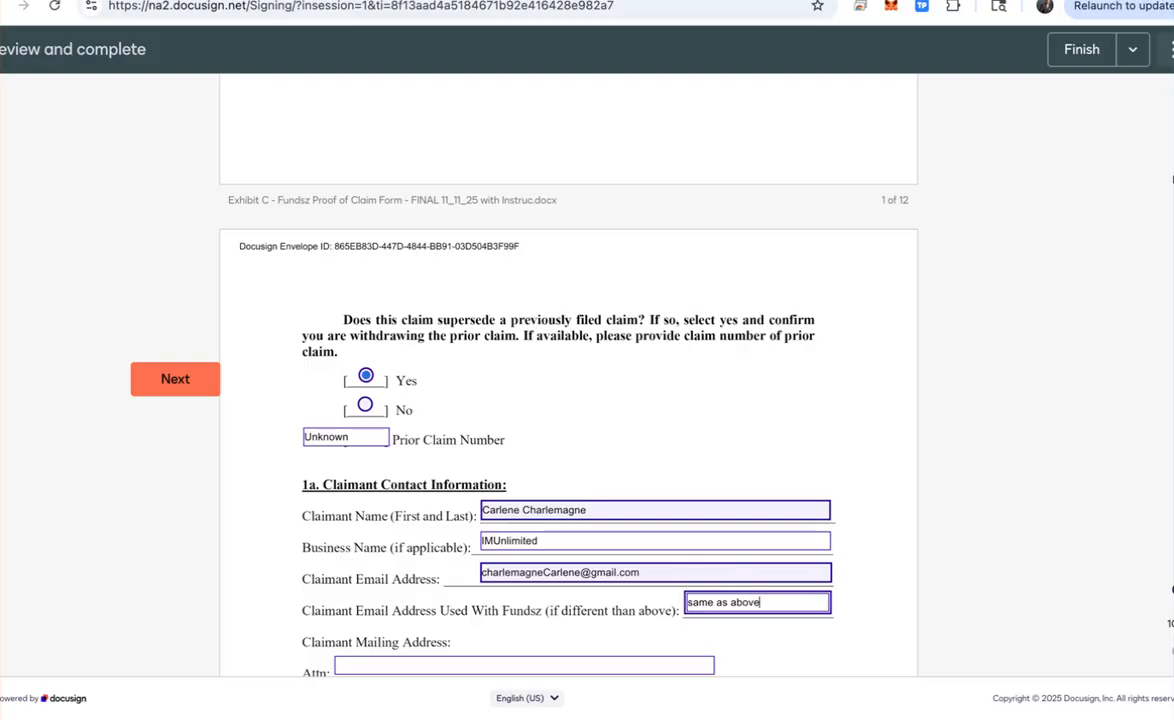
# Step: Fill in the Attn name and the claimant's street address, city, state and zip
pyautogui.scroll(-5, 568, 375)
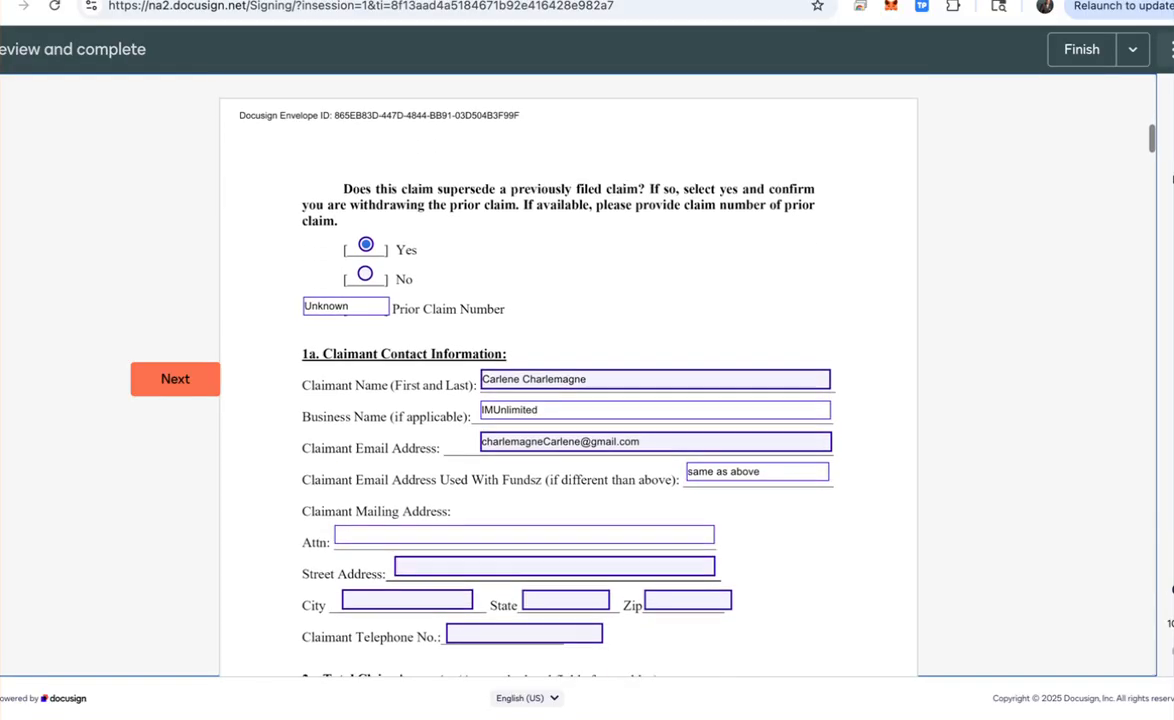
pyautogui.scroll(-1, 568, 375)
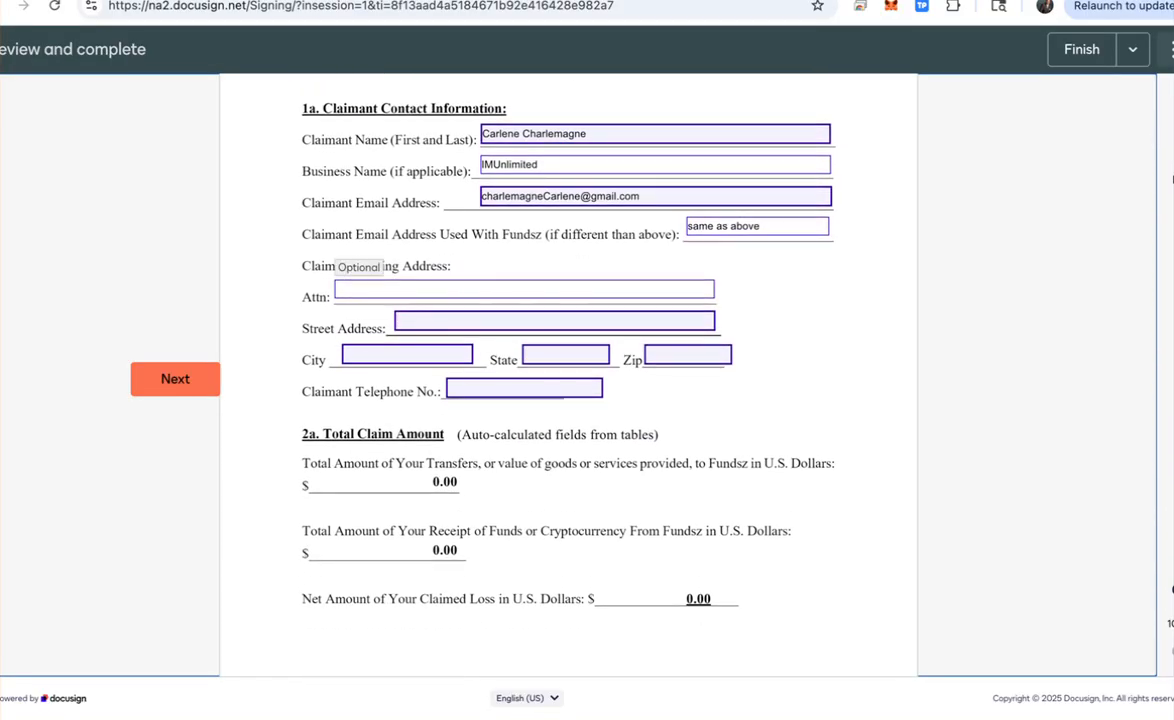
pyautogui.click(524, 289)
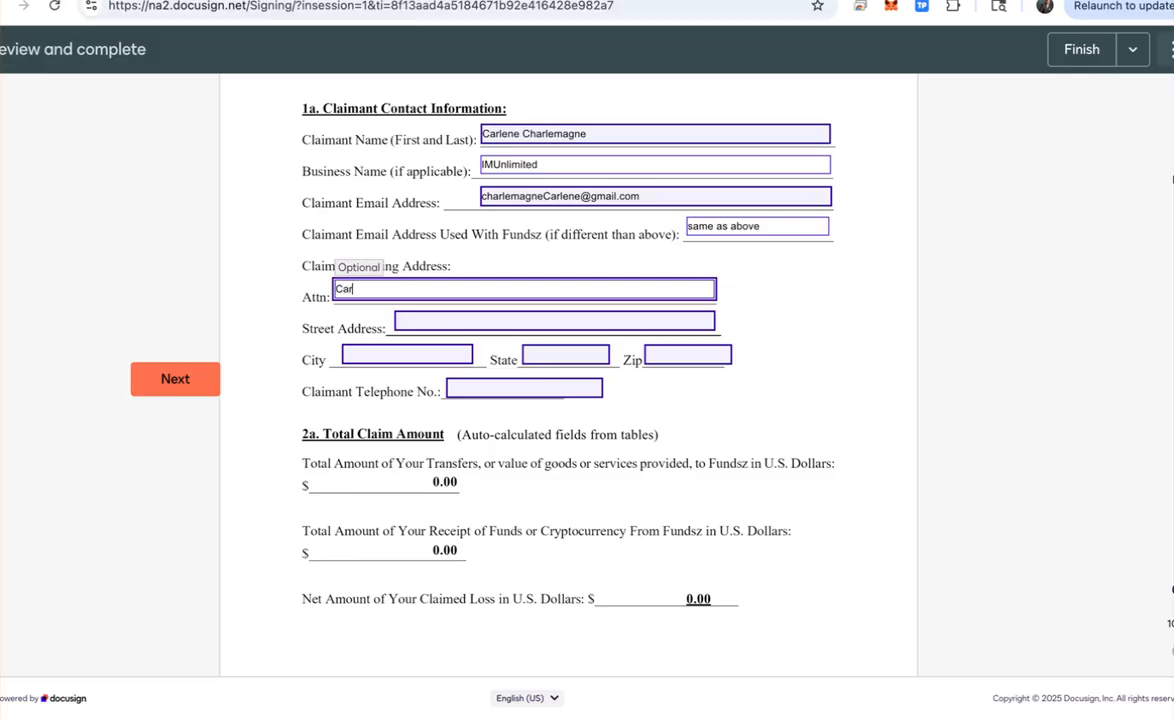
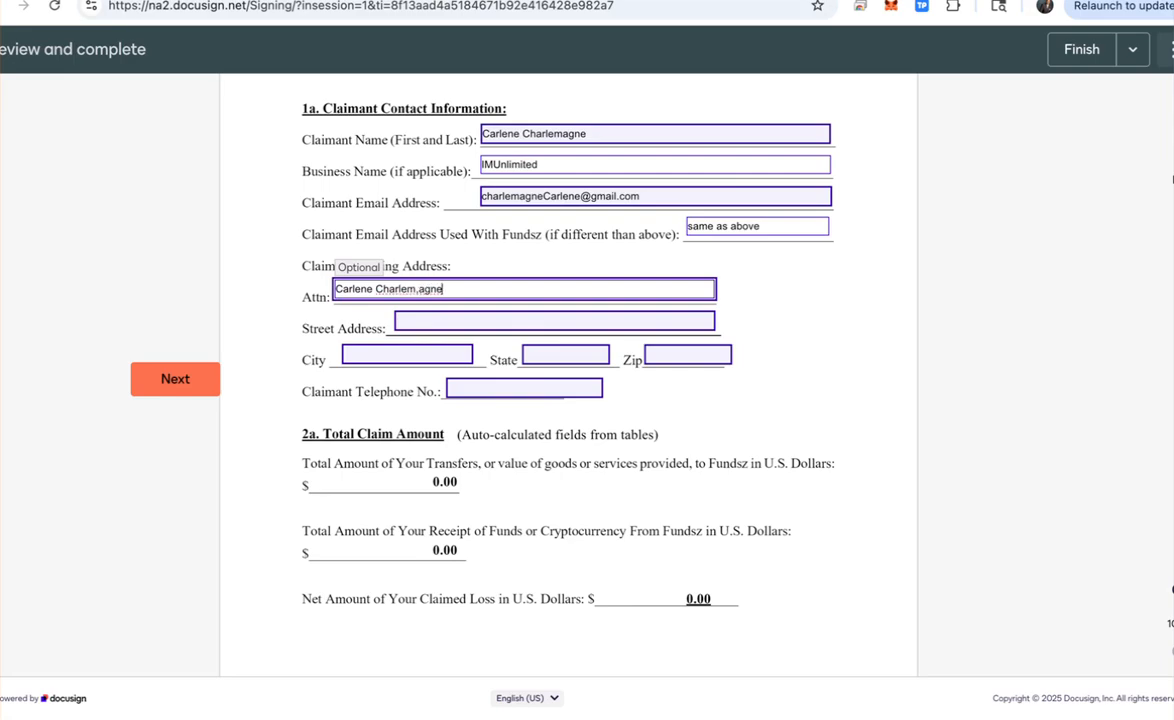
pyautogui.write('agne')
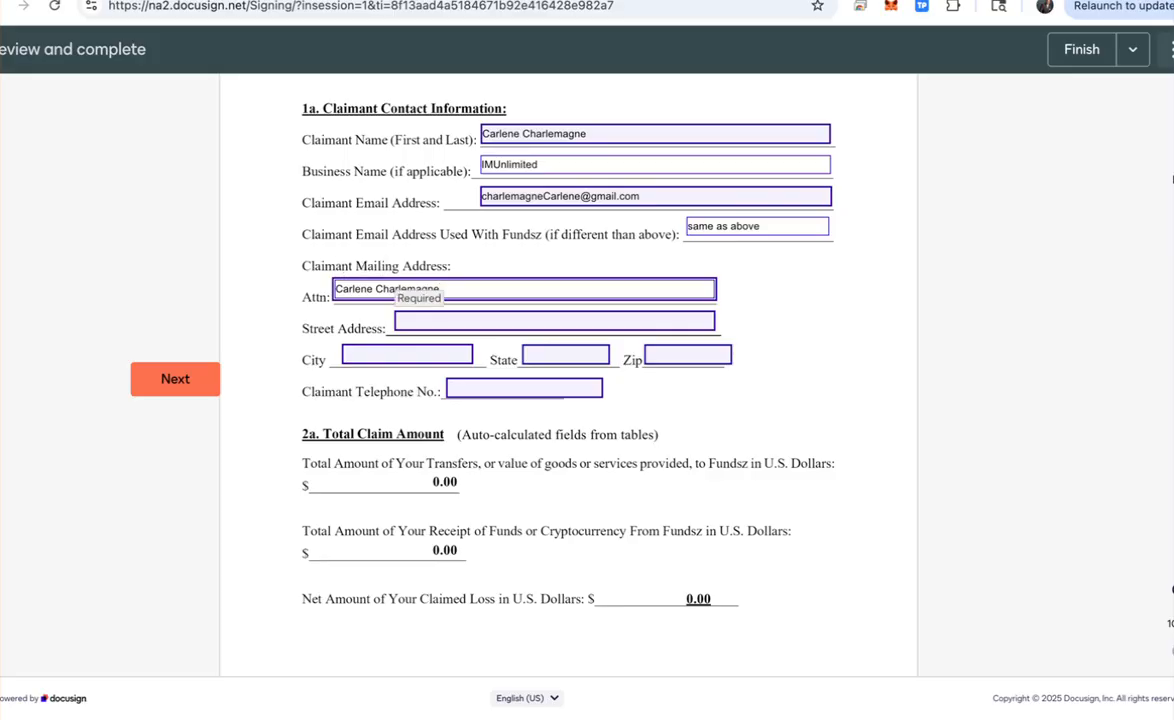
pyautogui.press('Tab')
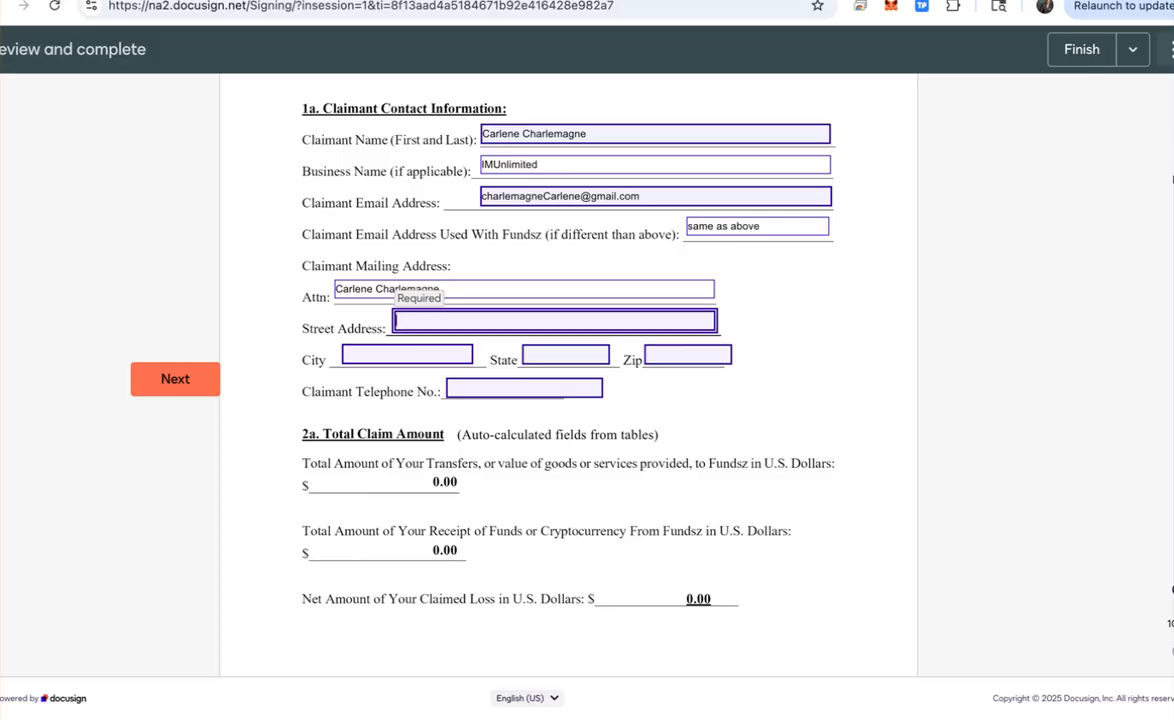
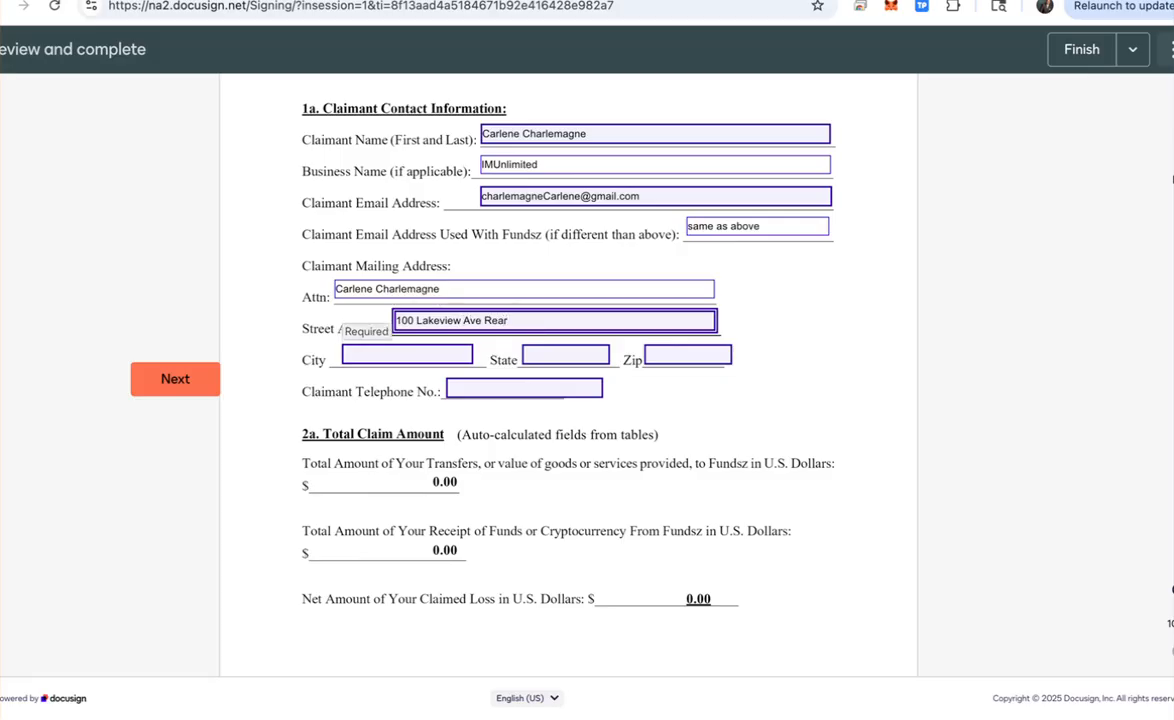
pyautogui.press('Tab')
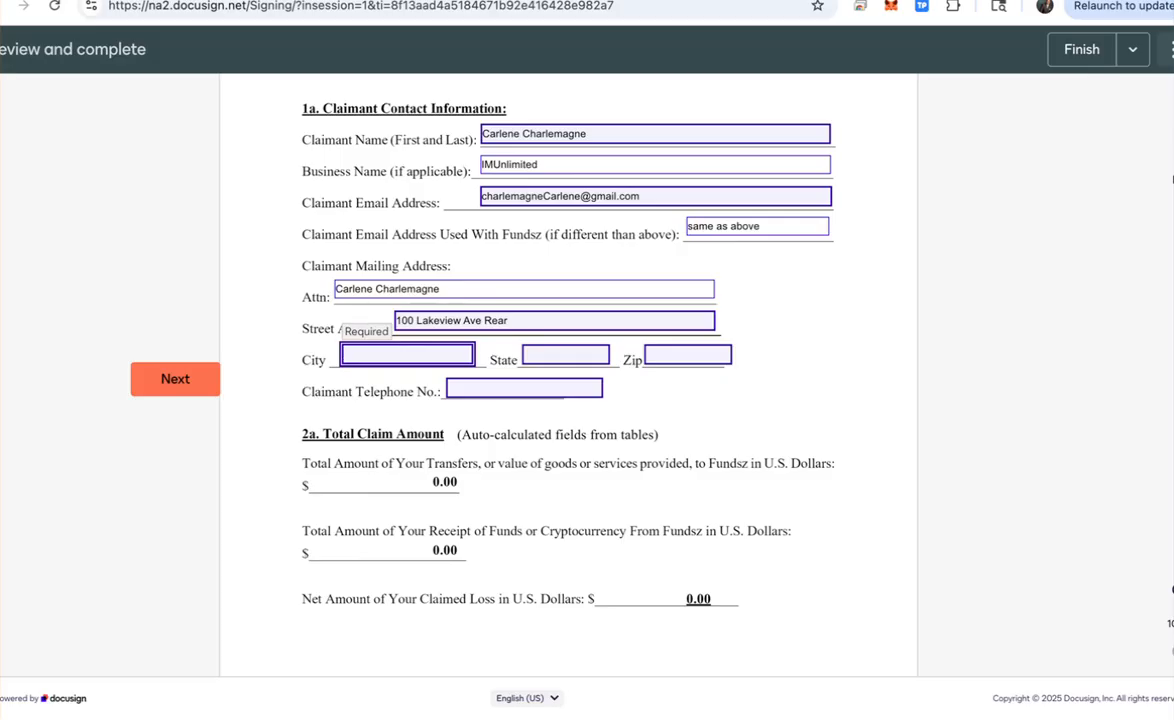
pyautogui.write('Piscataway')
pyautogui.press('Tab')
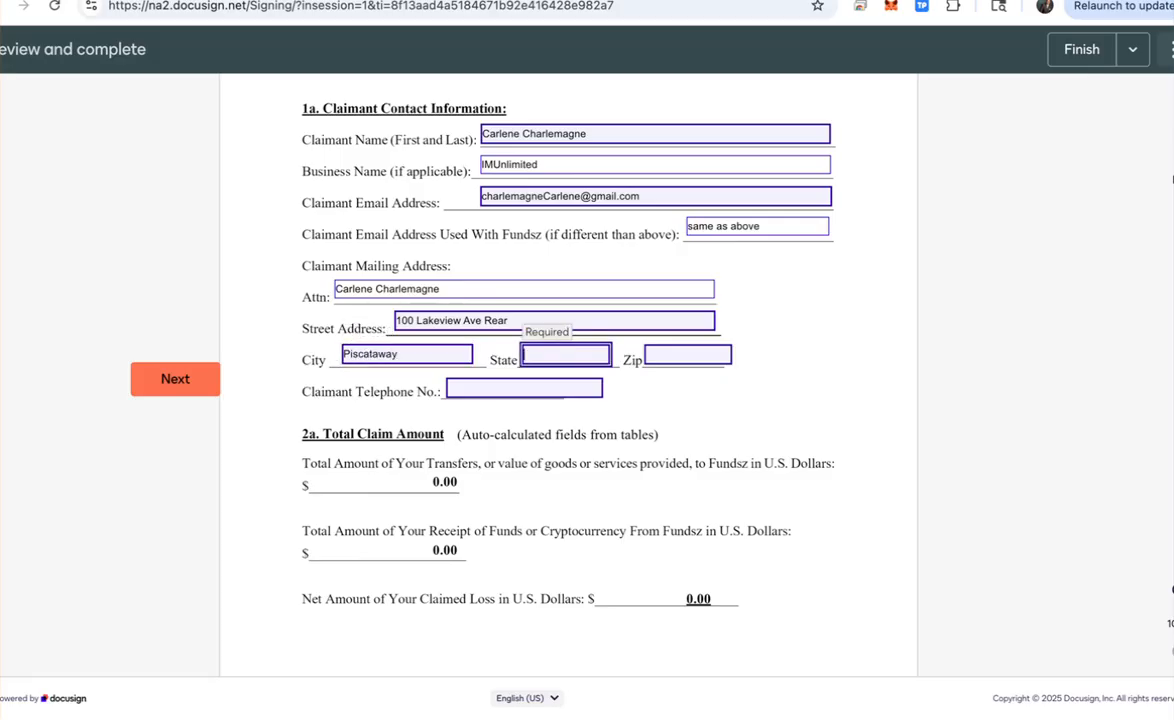
pyautogui.write('NJ')
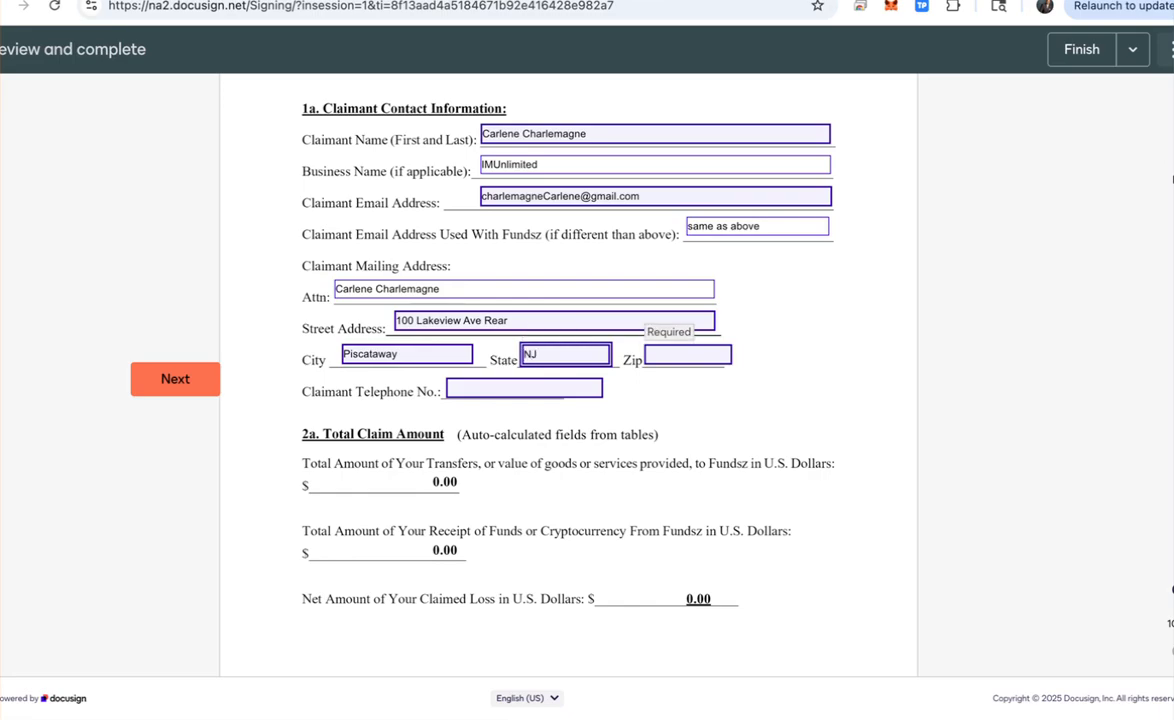
pyautogui.press('Tab')
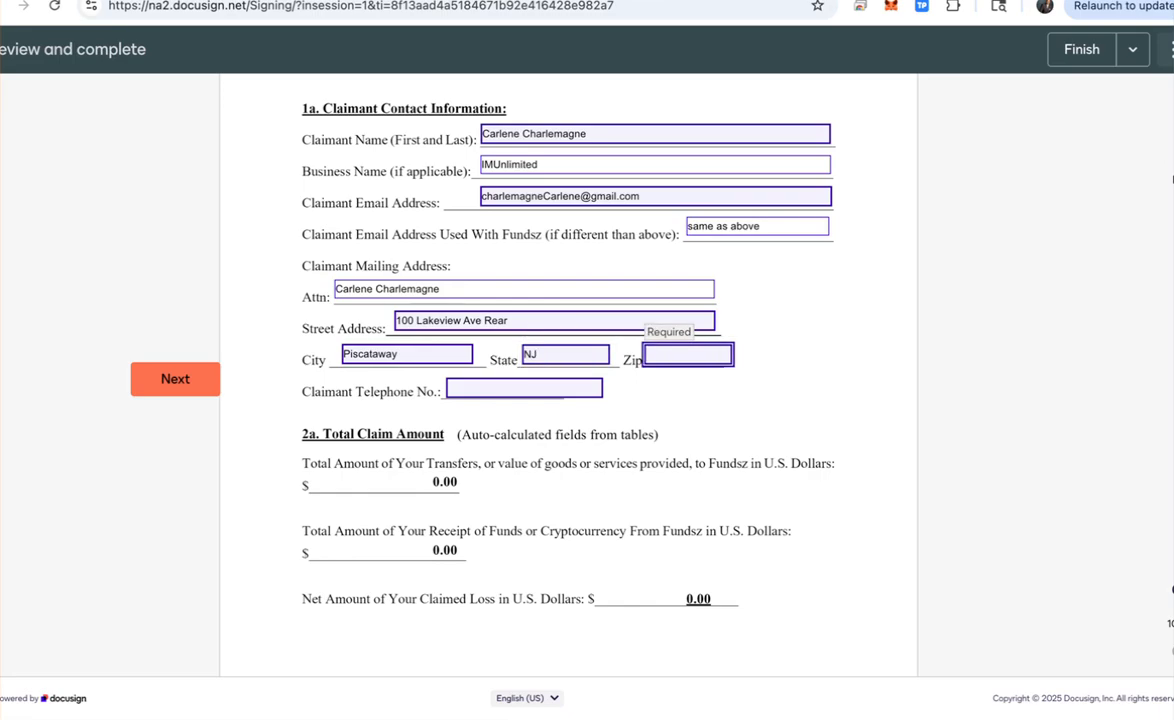
pyautogui.write('08854')
# Step: Enter the claimant's telephone number, replacing an incorrect one first typed
pyautogui.click(524, 388)
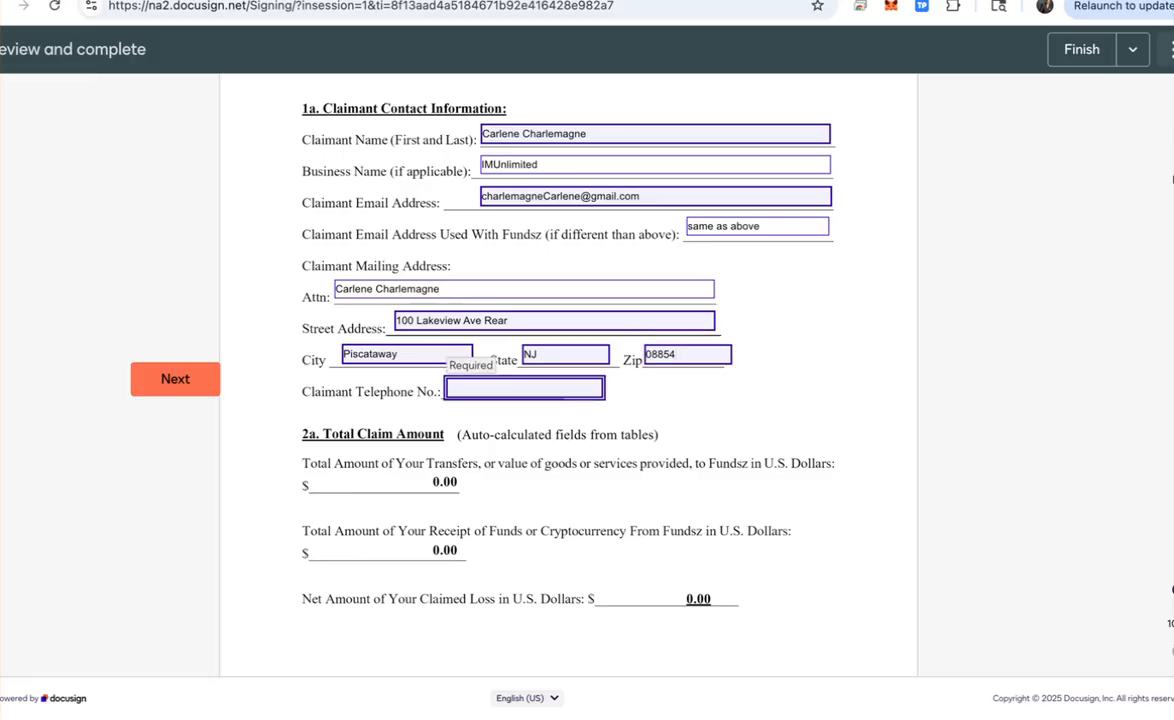
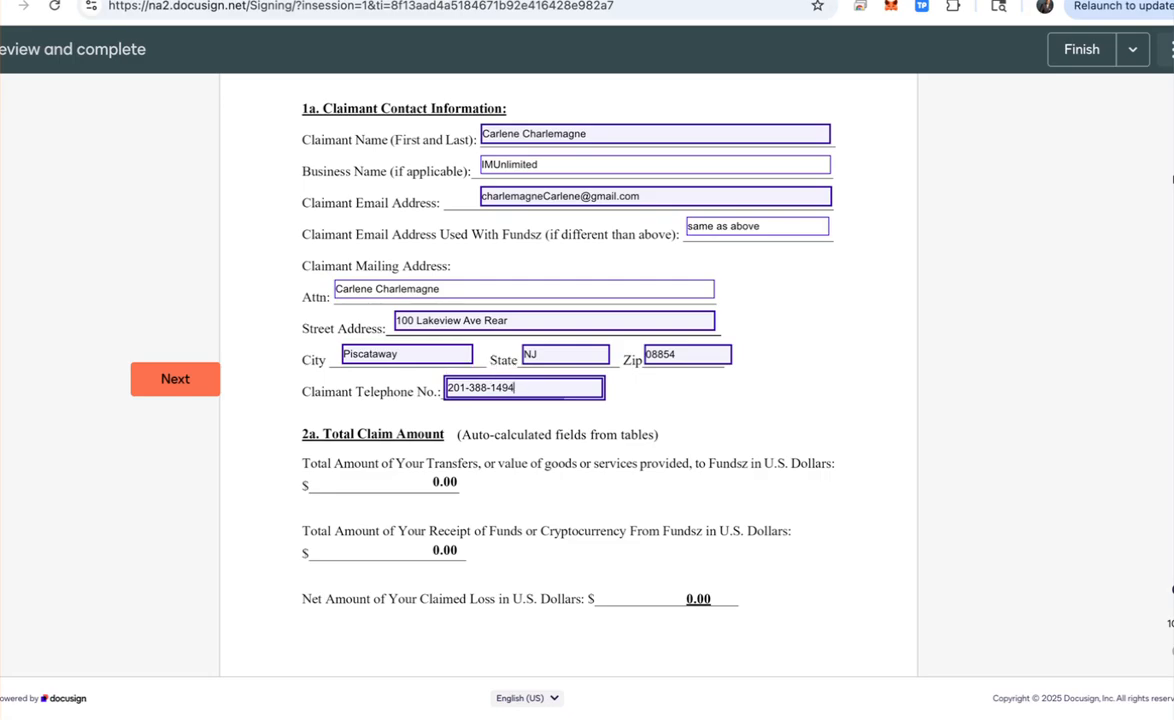
pyautogui.press('Tab')
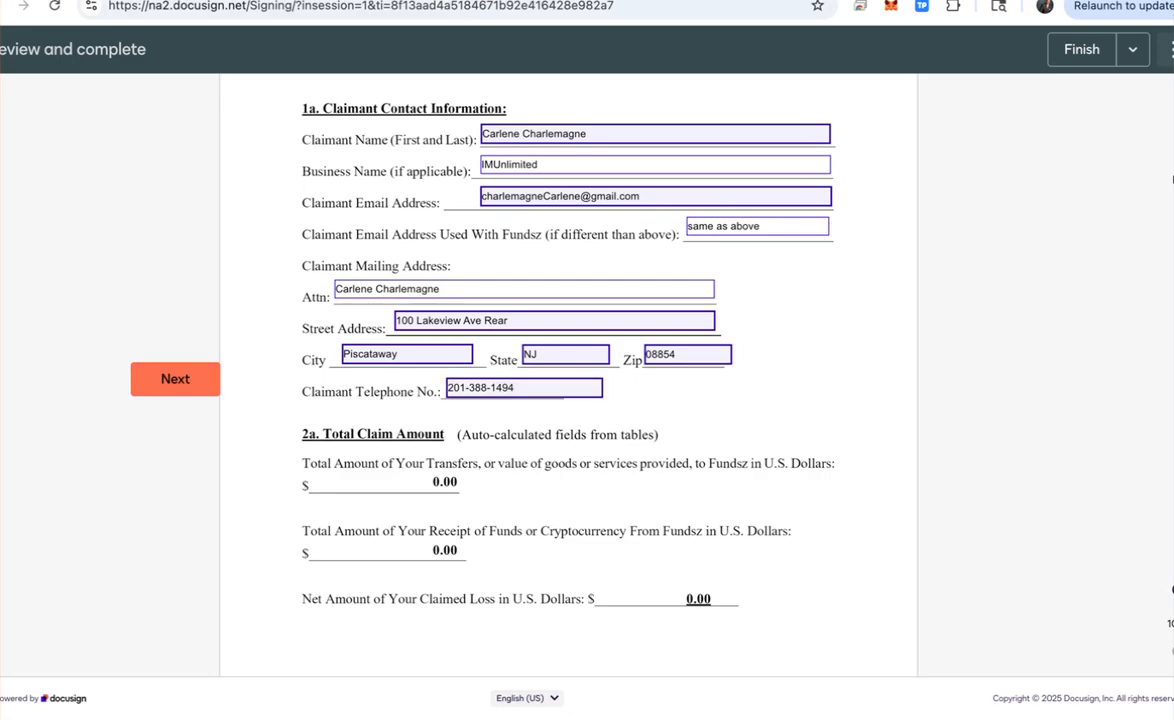
# Step: Scroll the form down to the 2b Total Transfers (Money In) table on page 3
pyautogui.scroll(-4, 568, 370)
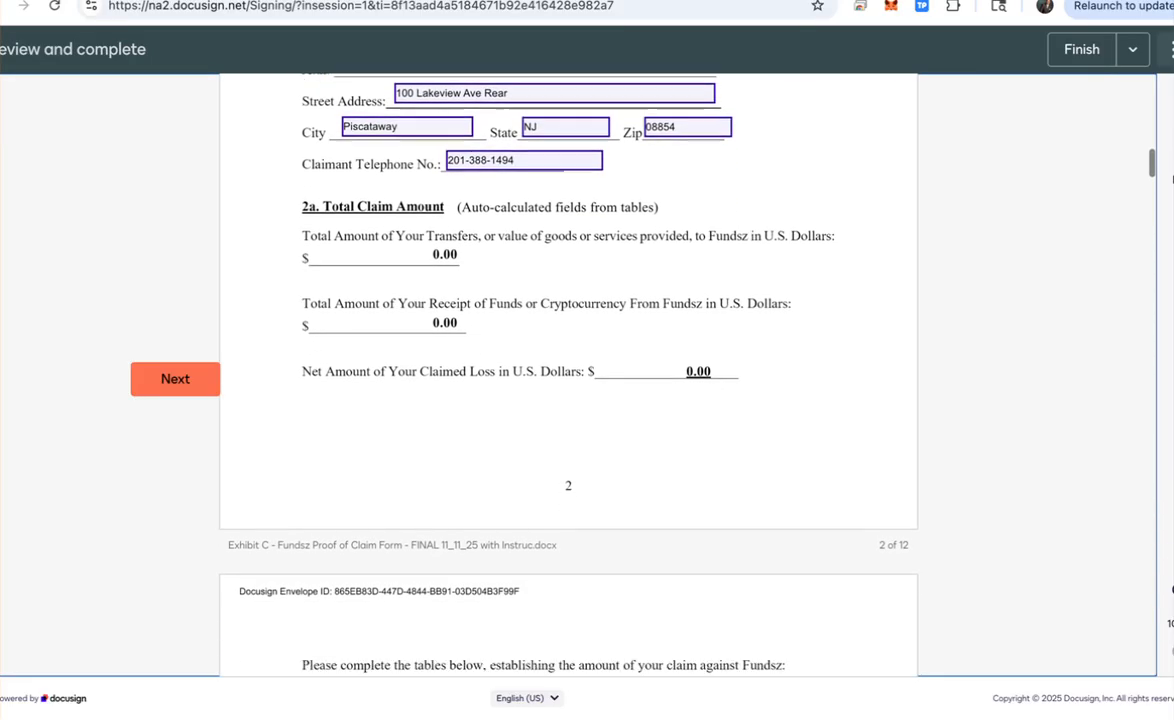
pyautogui.scroll(-2, 568, 370)
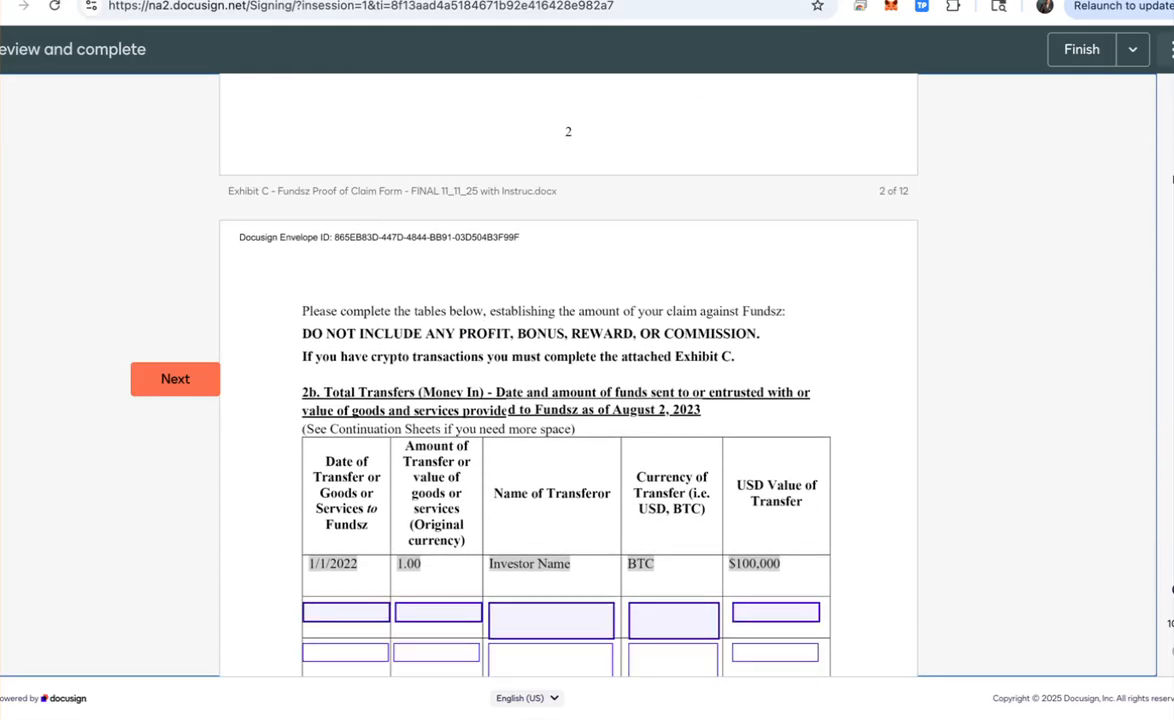
pyautogui.scroll(-1, 568, 370)
pyautogui.scroll(-1, 568, 370)
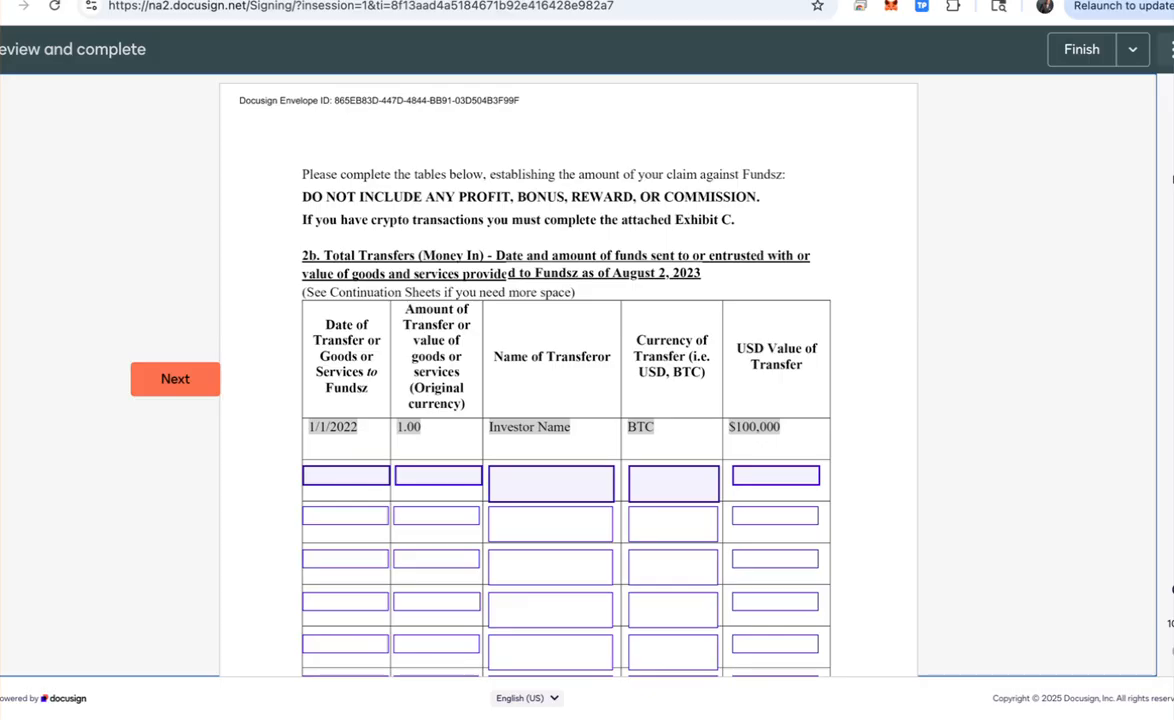
pyautogui.scroll(-1, 568, 390)
pyautogui.scroll(-2, 566, 390)
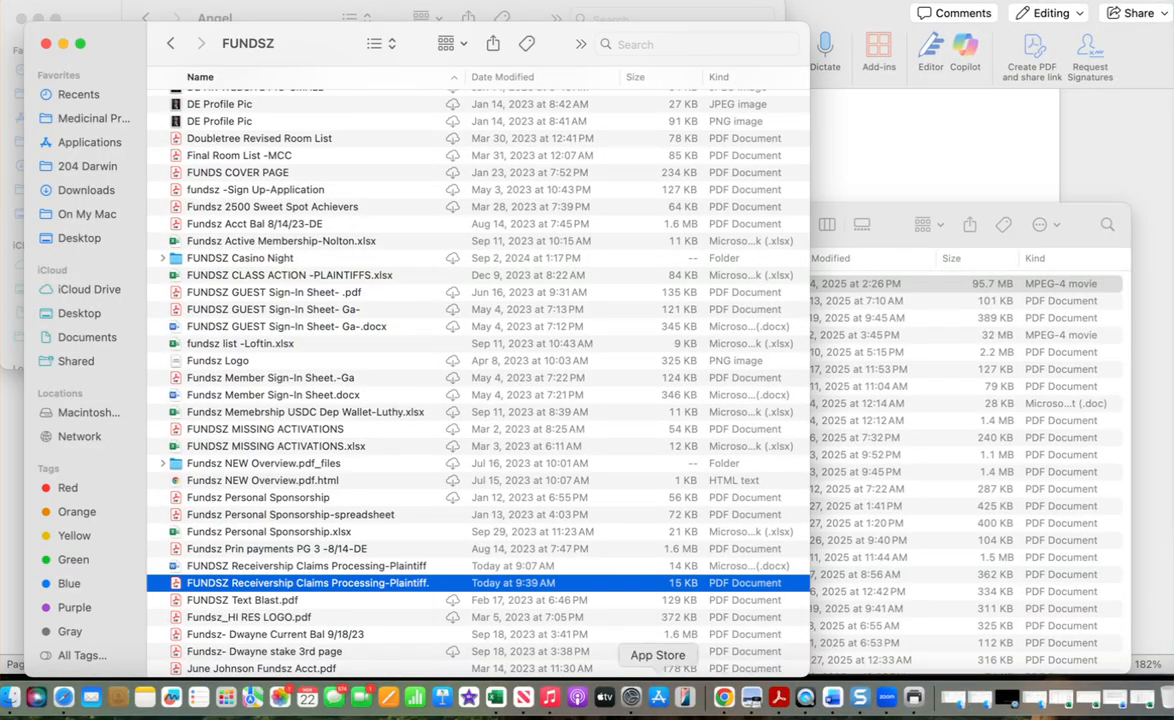
# Step: Find the claimant's $12,500.00 principal staking balance in column E of the Excel Active Members sheet
pyautogui.click(496, 697)
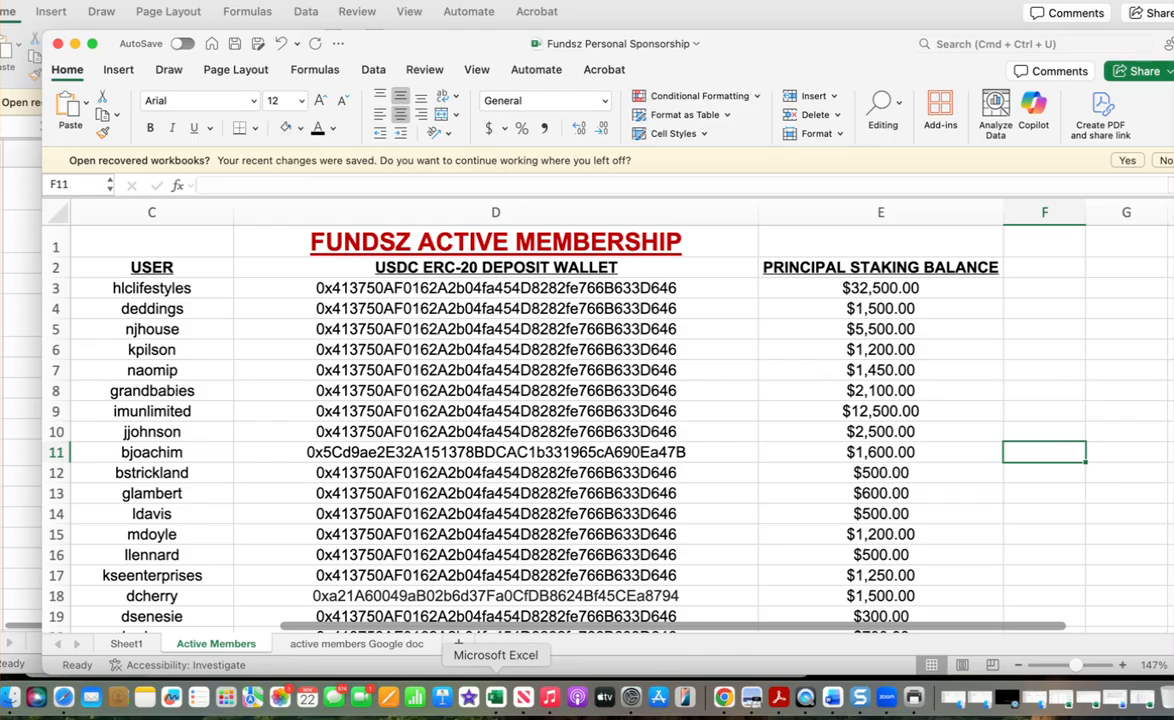
pyautogui.press('Left')
pyautogui.press('Left')
pyautogui.press('Left')
pyautogui.press('Left')
pyautogui.press('Left')
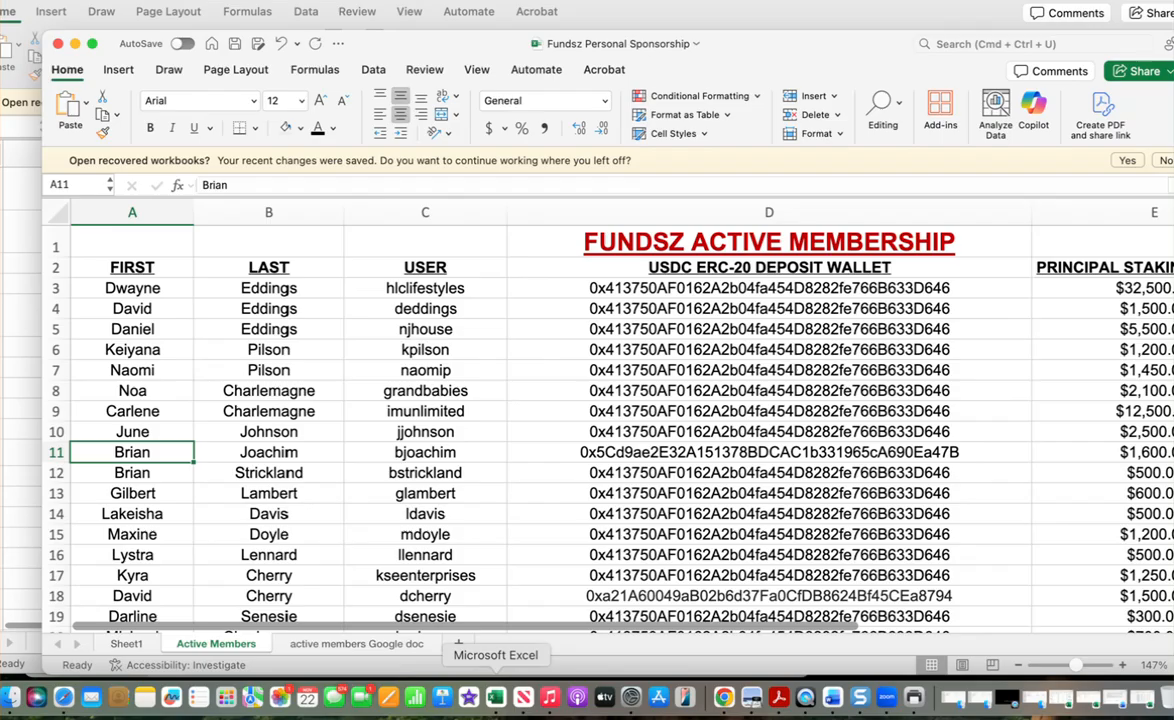
pyautogui.press('Up')
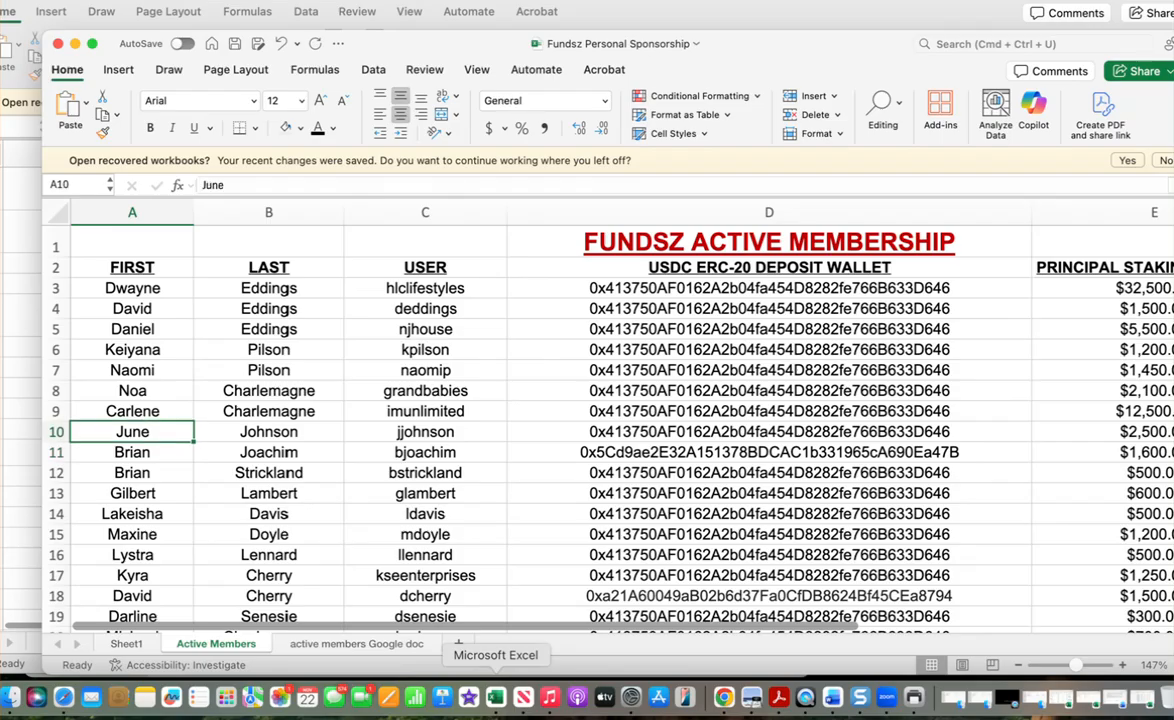
pyautogui.press('Up')
pyautogui.press('Right')
pyautogui.press('Right')
pyautogui.press('Right')
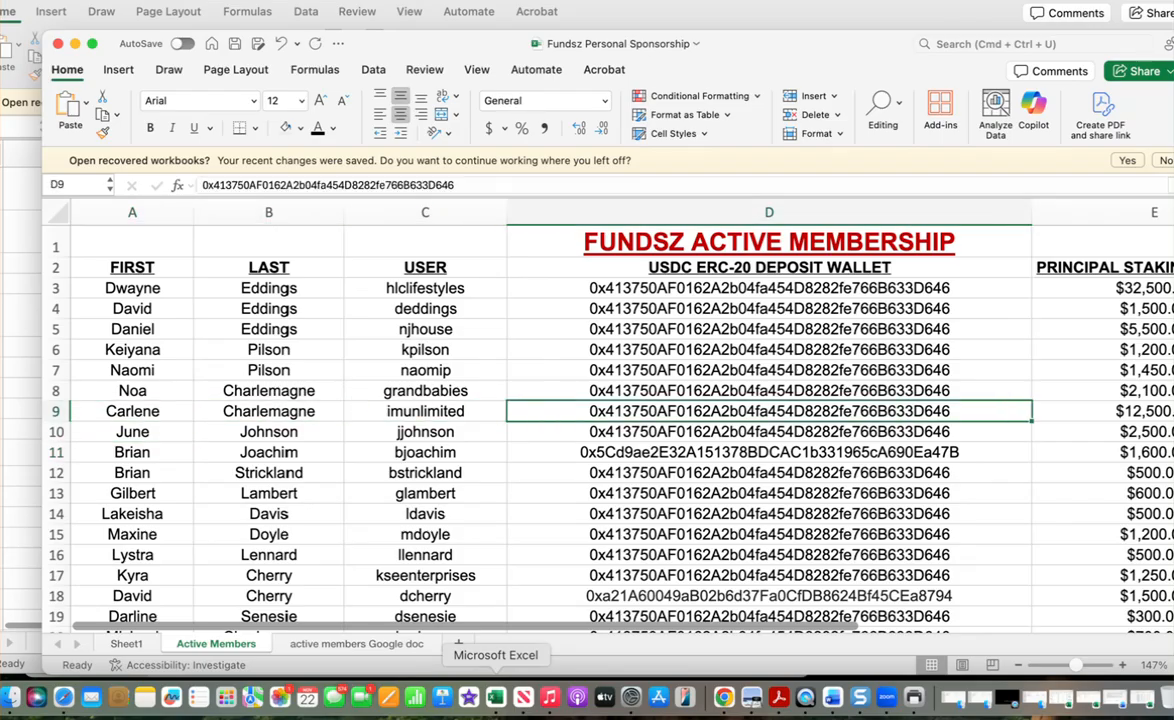
pyautogui.press('Right')
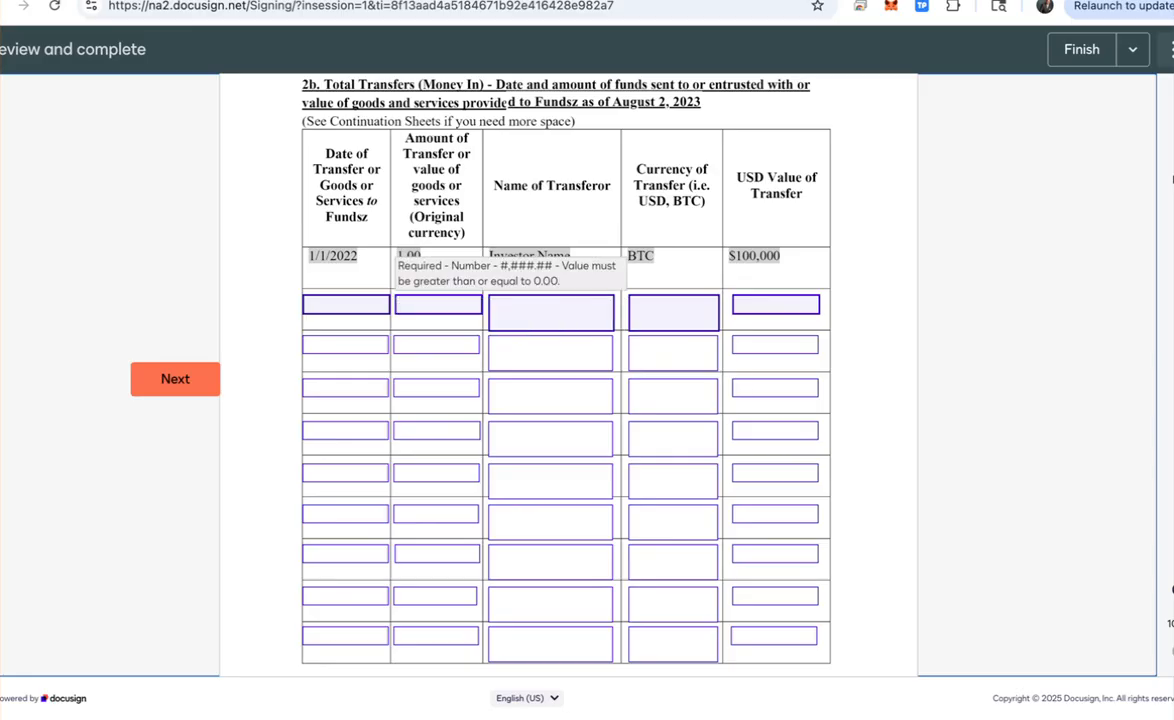
# Step: Fill the first 2b row with amount 12500, the claimant as transferor, currency BTC and USD value 12500
pyautogui.click(438, 305)
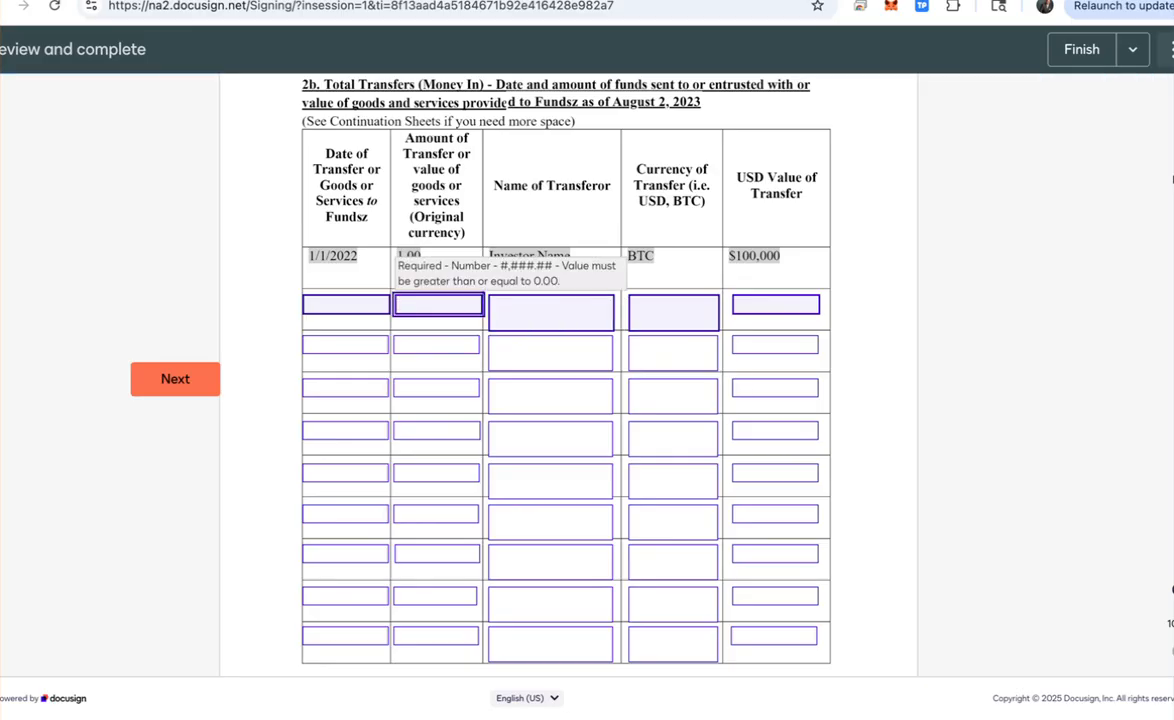
pyautogui.write('12500')
pyautogui.press('Tab')
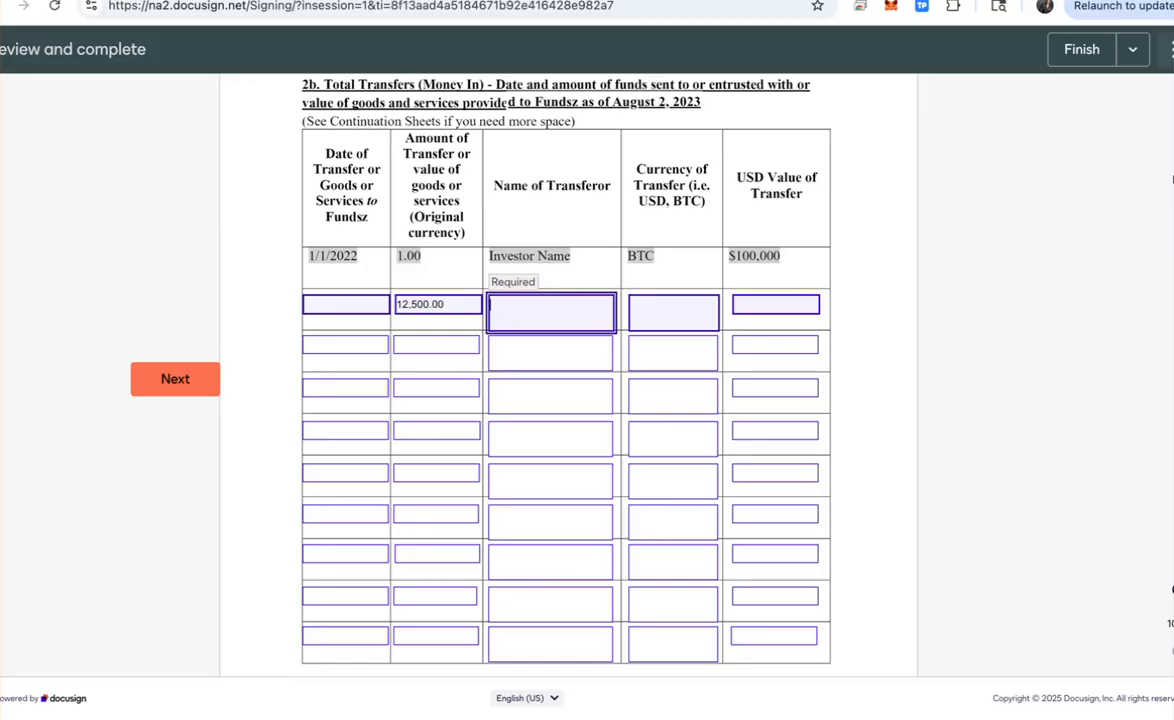
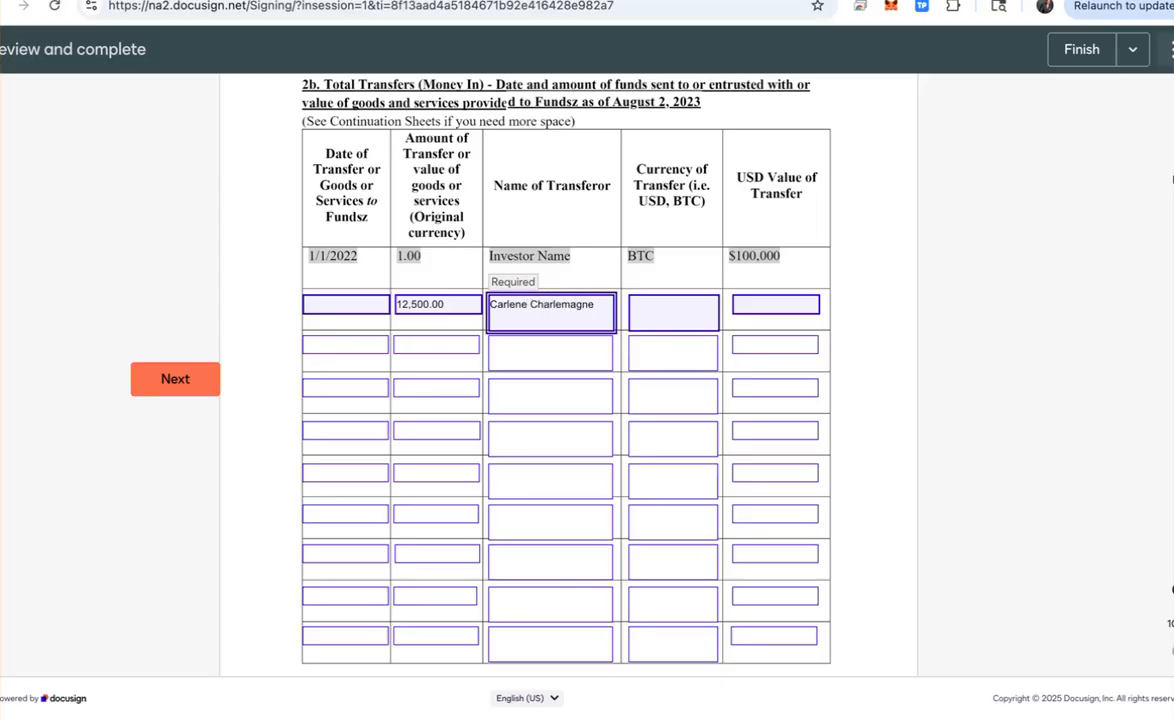
pyautogui.click(673, 312)
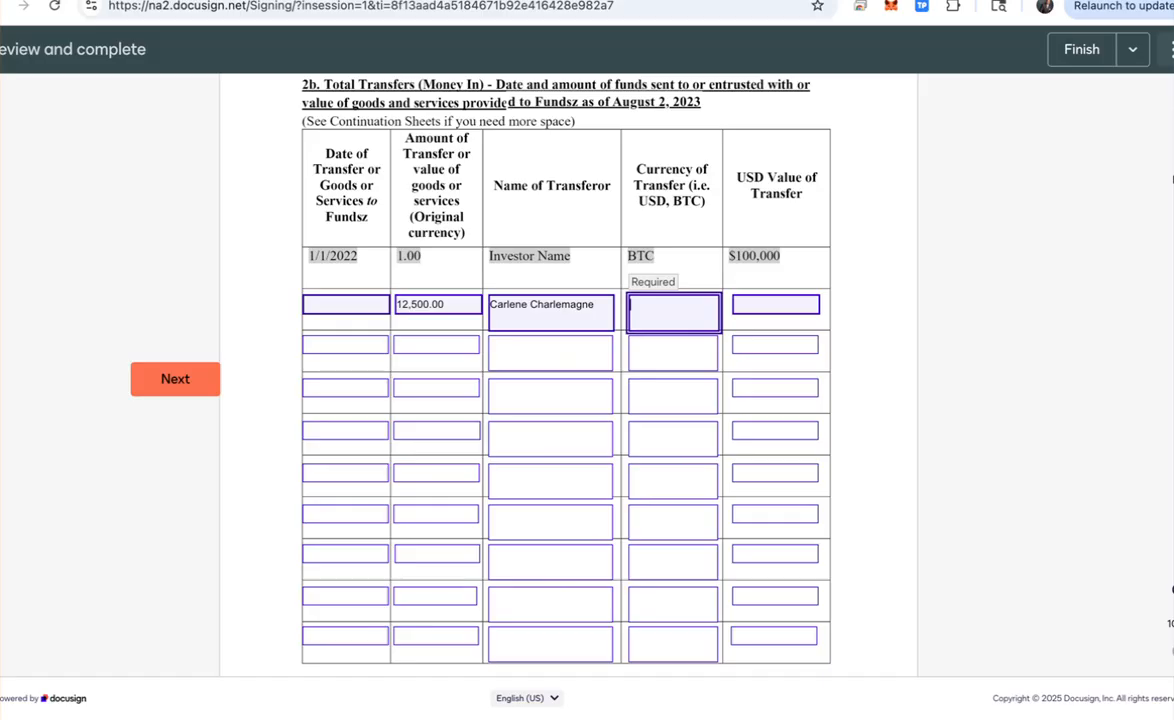
pyautogui.write('BTC')
pyautogui.click(776, 304)
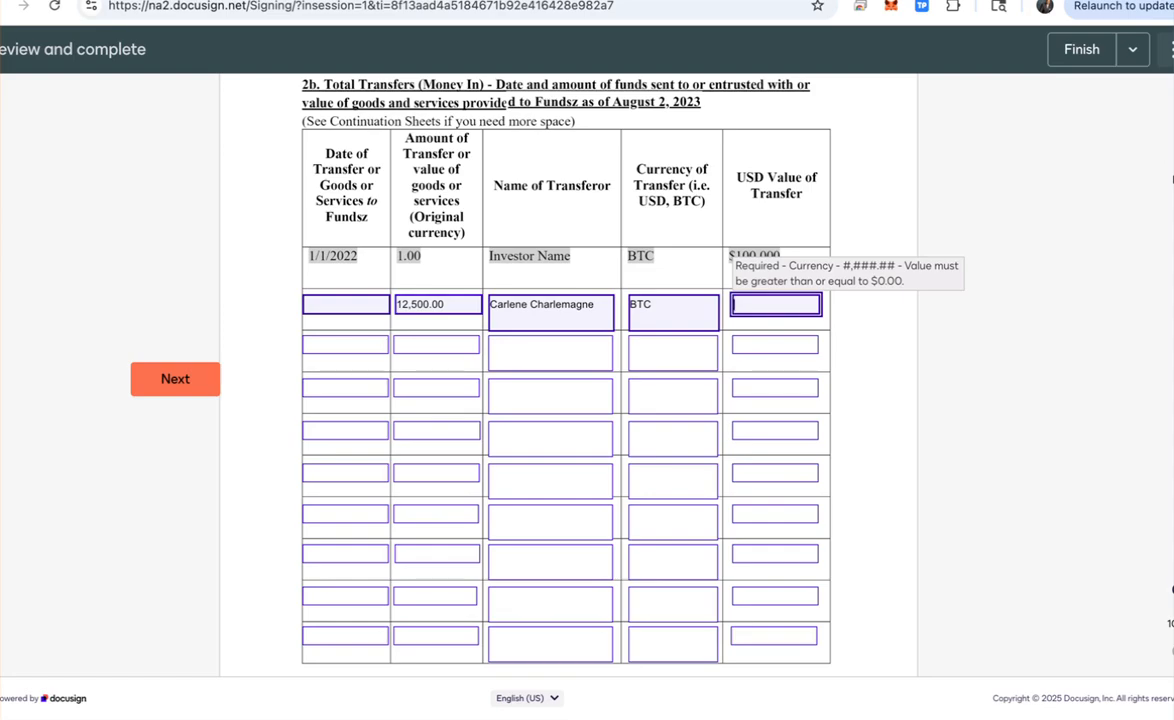
pyautogui.write('12500')
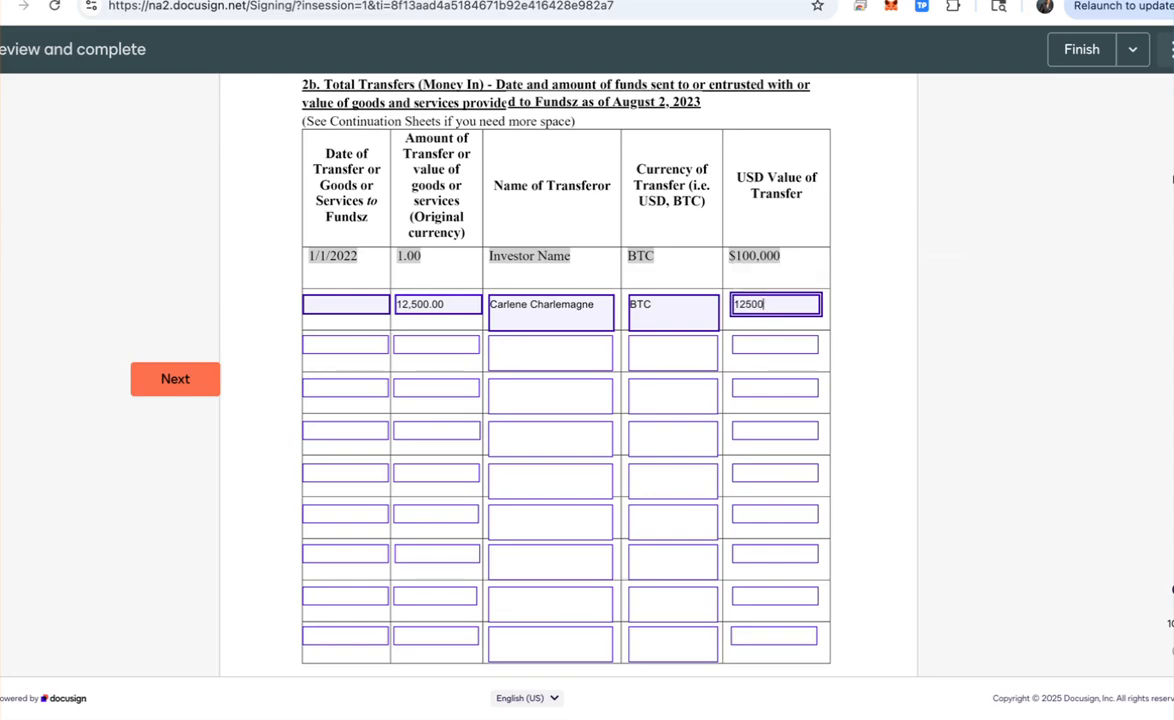
# Step: Set the first row's transfer date to 08/02/2023
pyautogui.click(346, 304)
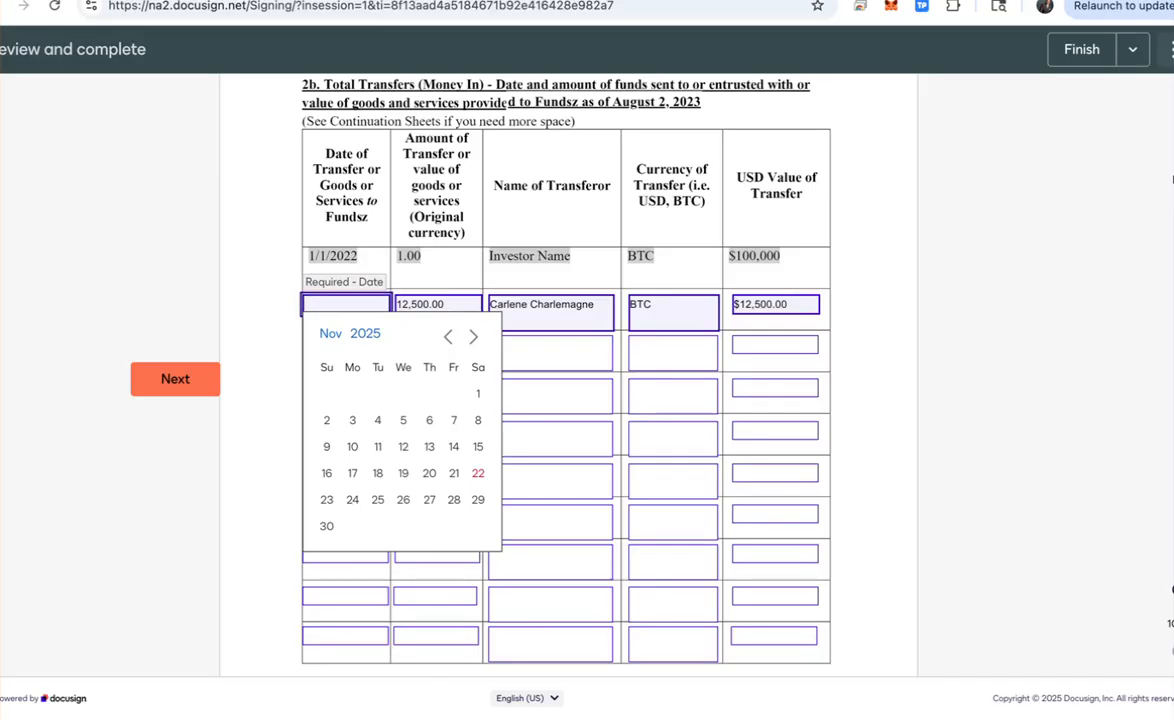
pyautogui.write('08/0')
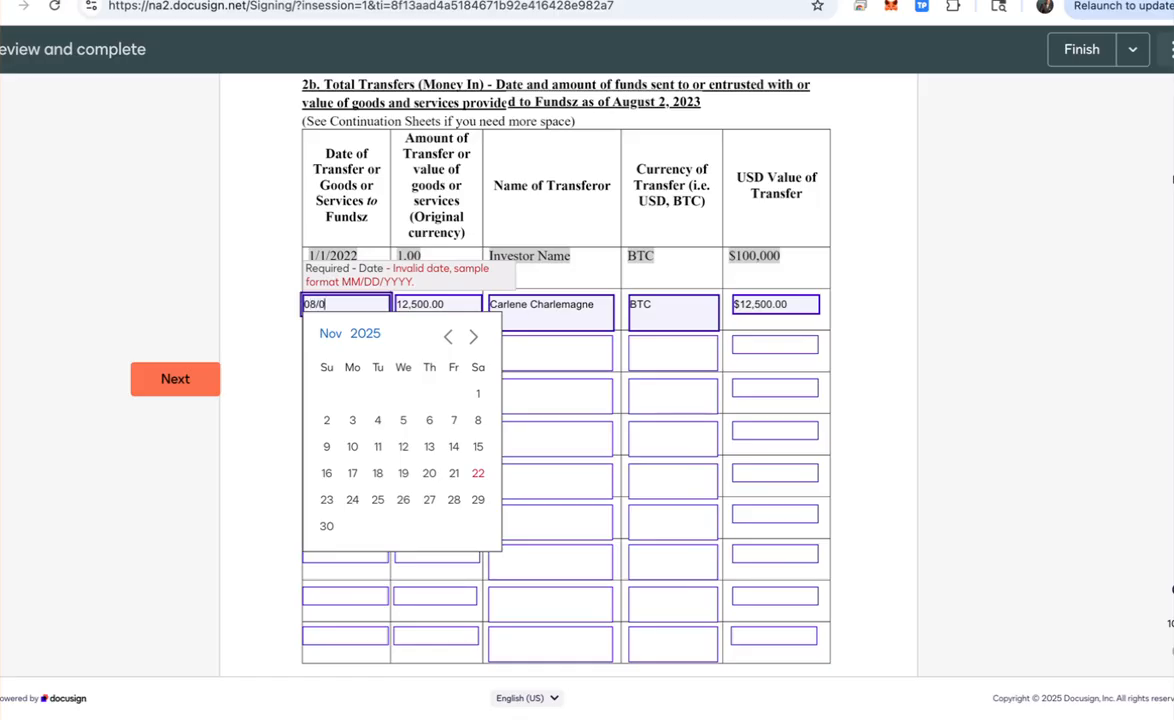
pyautogui.write('2/2023')
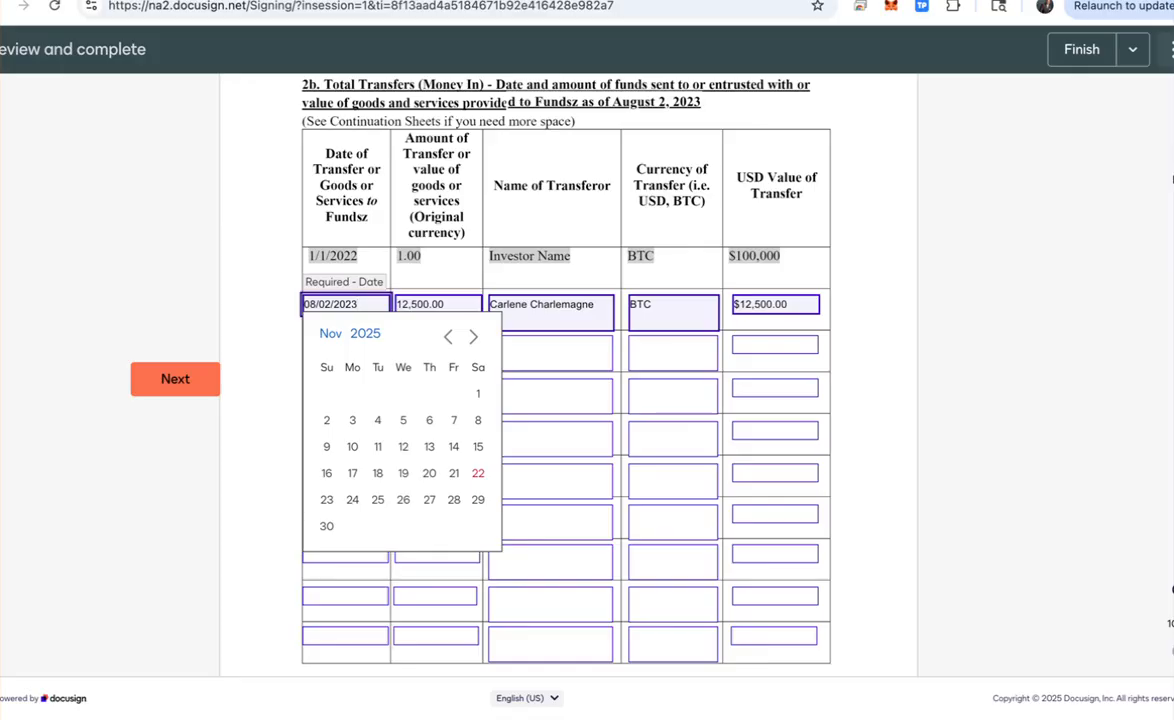
pyautogui.press('Tab')
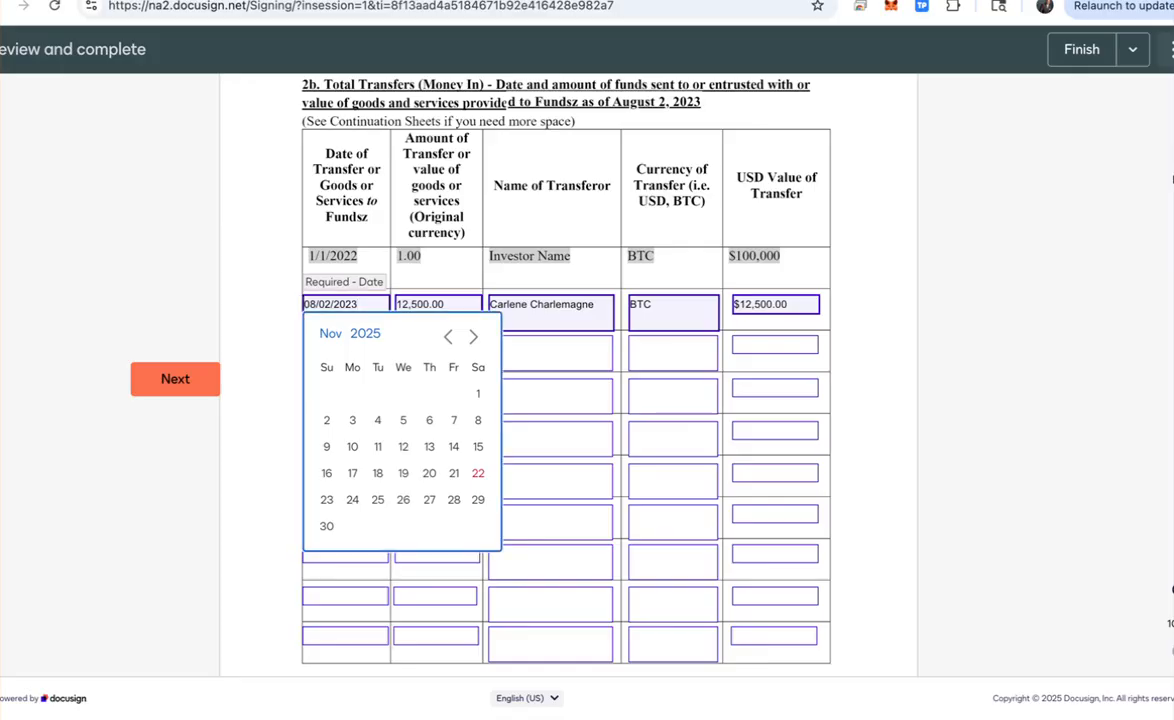
pyautogui.press('Down')
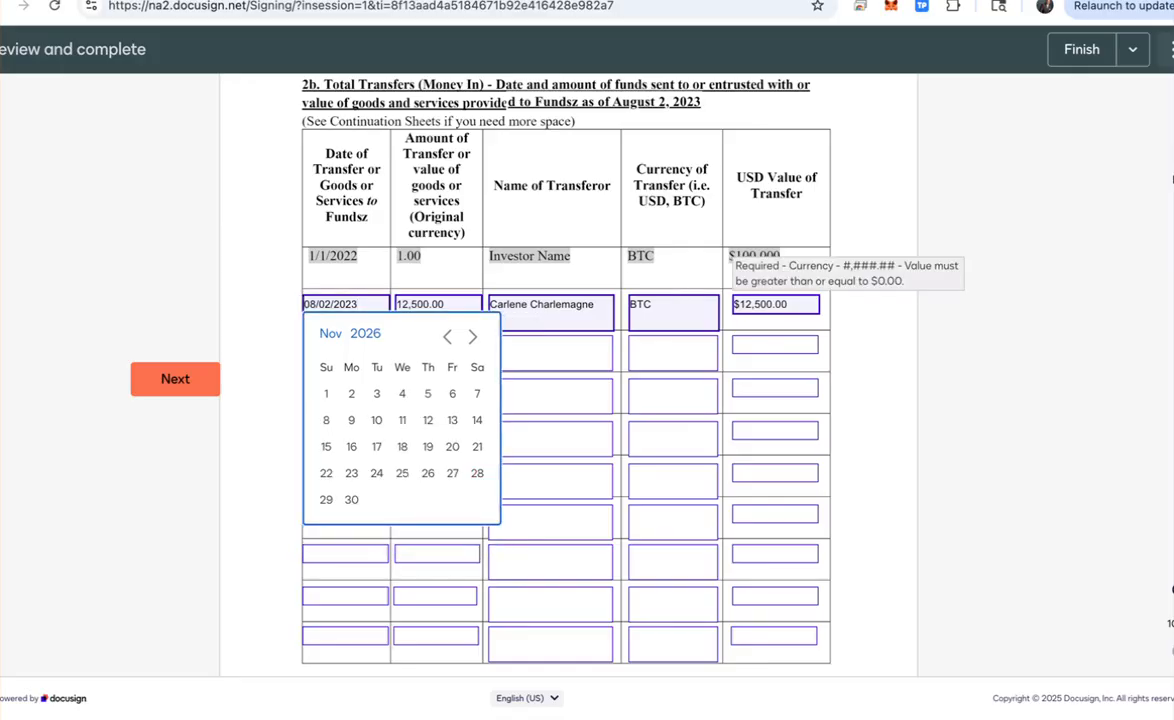
pyautogui.press('Escape')
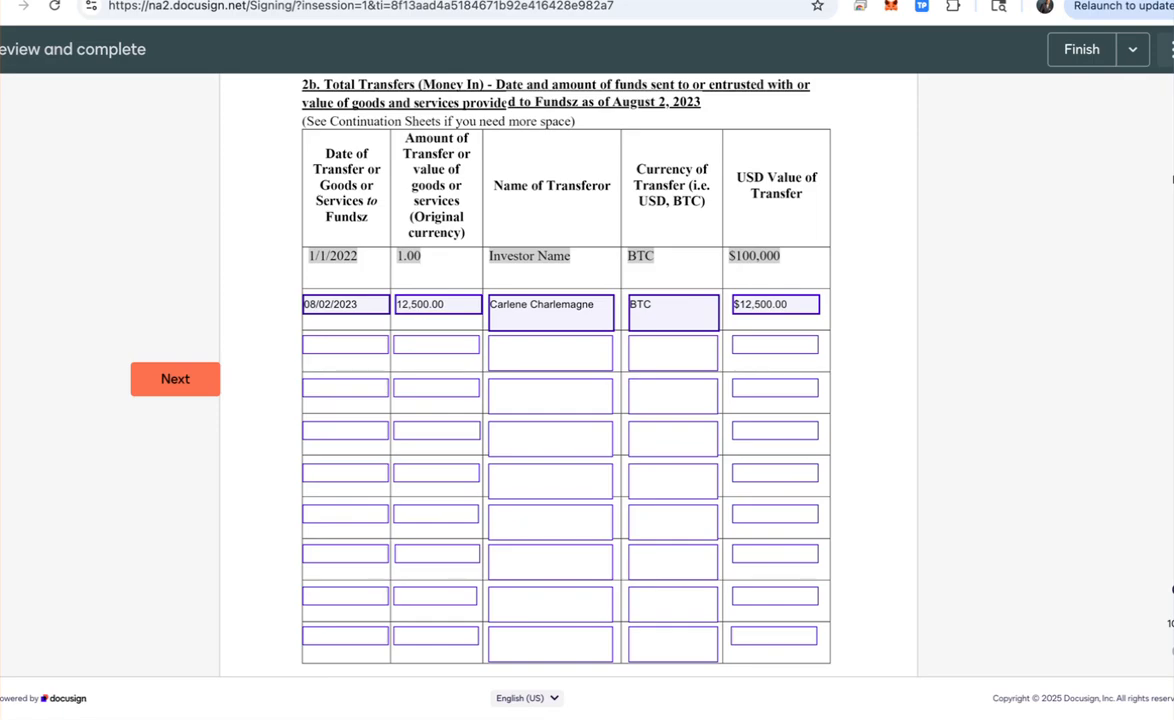
# Step: Scroll past the empty 2c Withdrawals table down to section 2d, Supporting Documentation
pyautogui.scroll(-3, 566, 400)
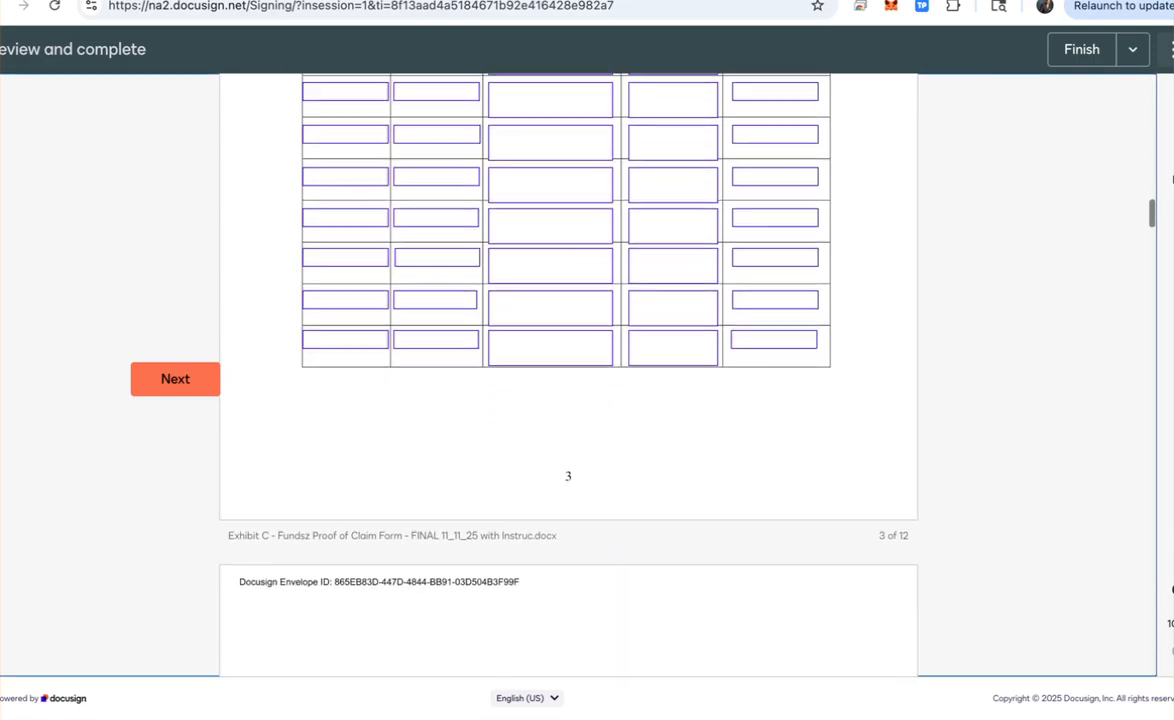
pyautogui.scroll(-5, 566, 400)
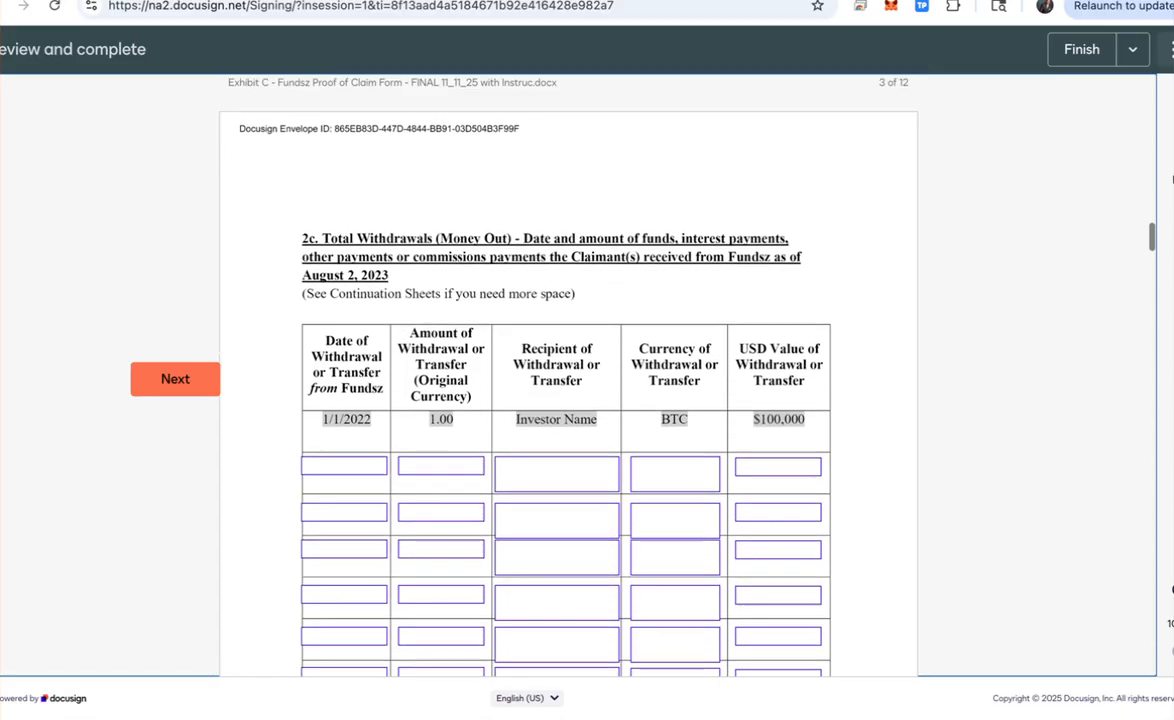
pyautogui.scroll(-2, 566, 400)
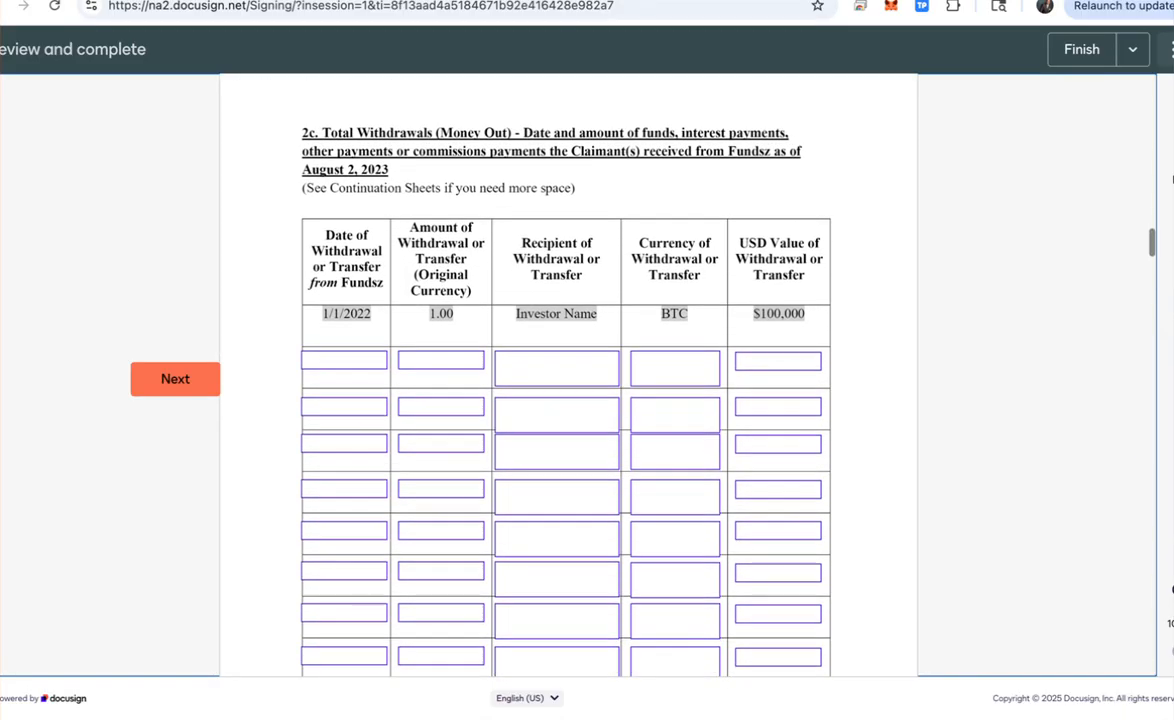
pyautogui.scroll(-1, 566, 400)
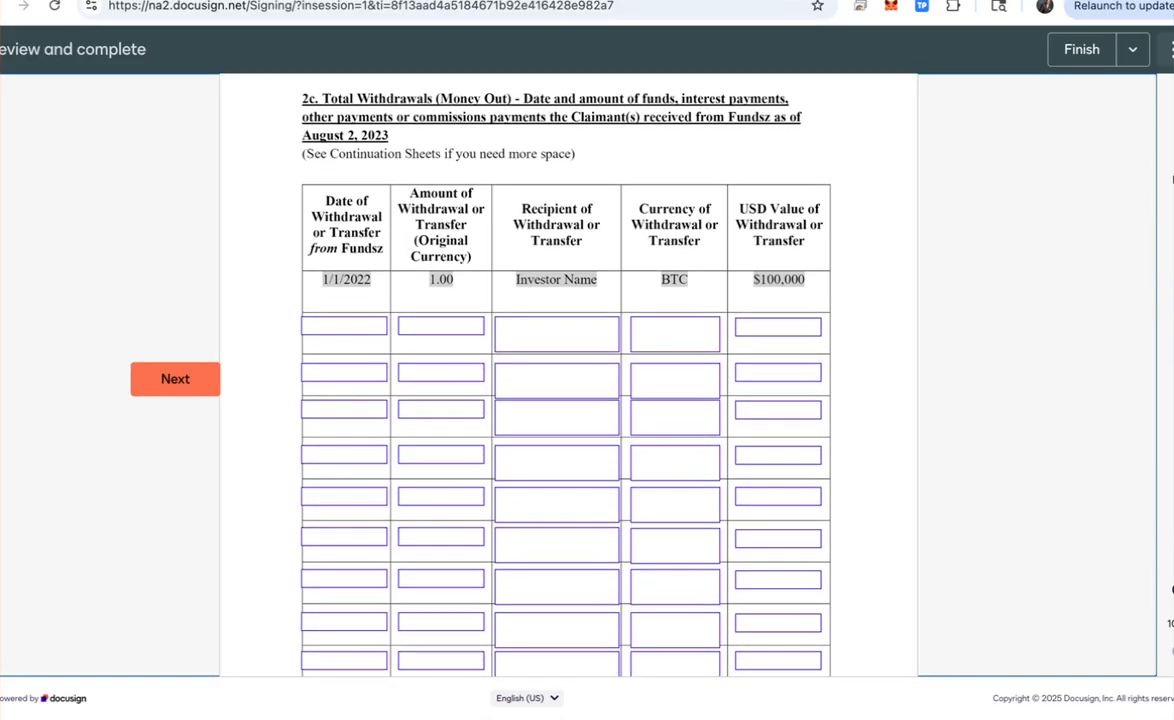
pyautogui.scroll(-3, 566, 400)
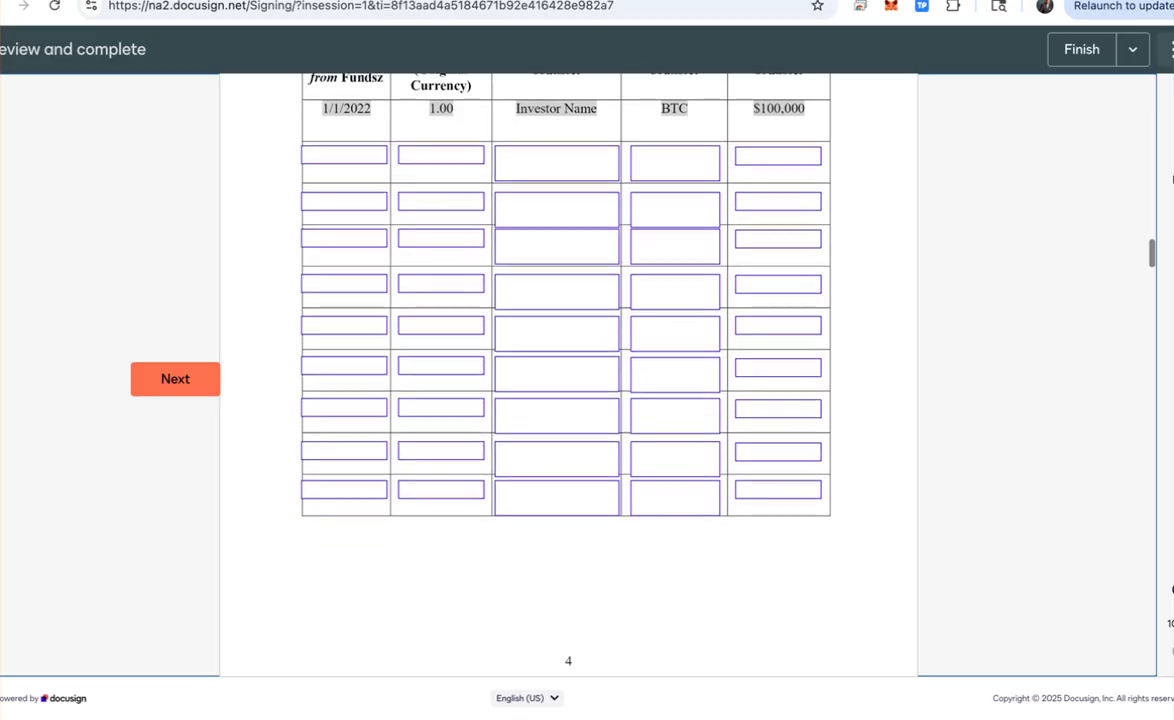
pyautogui.scroll(-2, 566, 400)
pyautogui.scroll(-3, 568, 375)
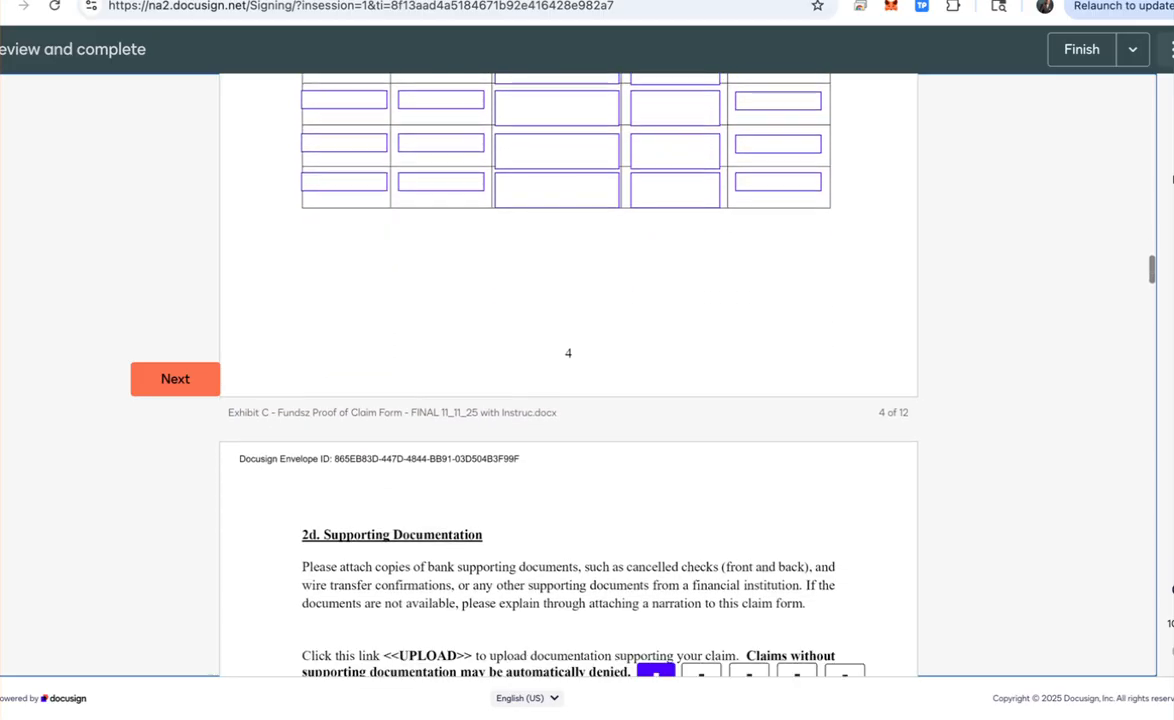
pyautogui.scroll(-1, 568, 375)
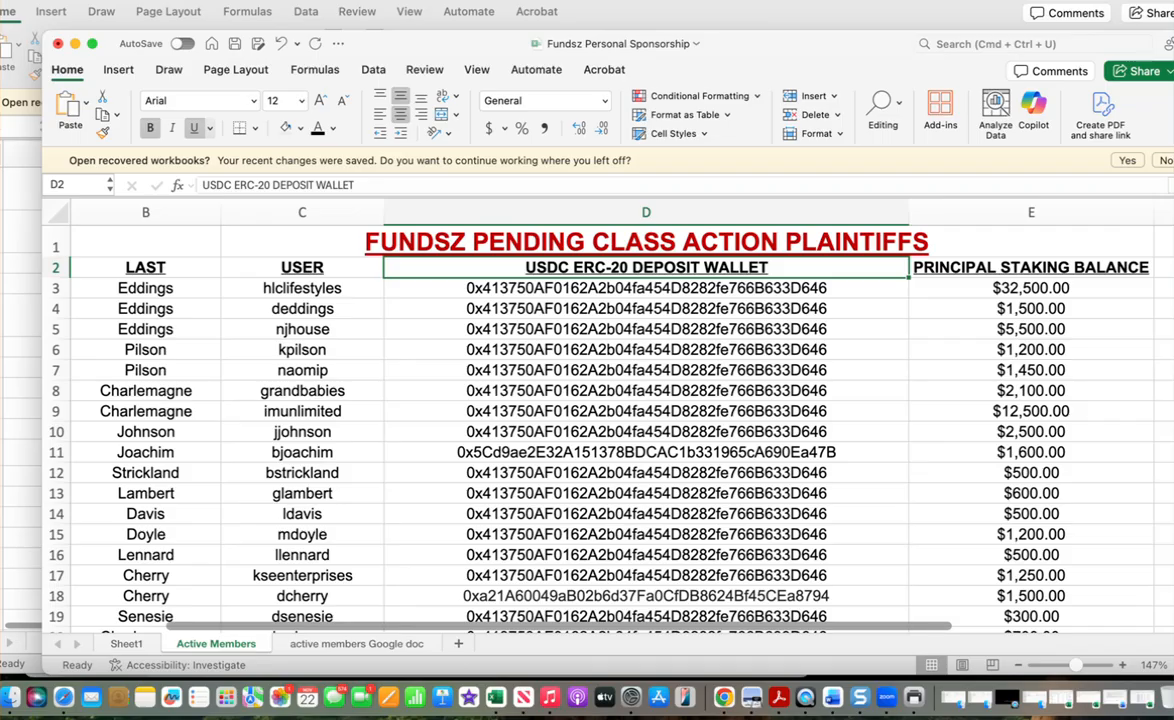
# Step: Return to column A, move down to the claimant's row 9, and select that row
pyautogui.press('Down')
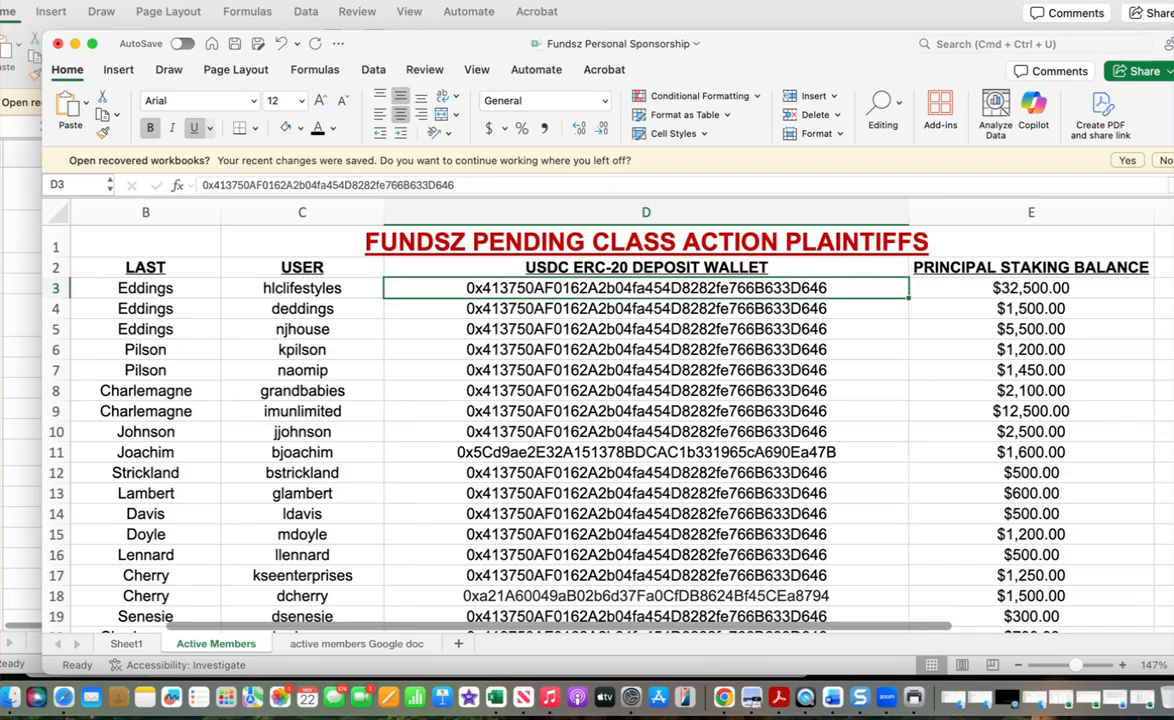
pyautogui.press('Left')
pyautogui.press('Left')
pyautogui.press('Left')
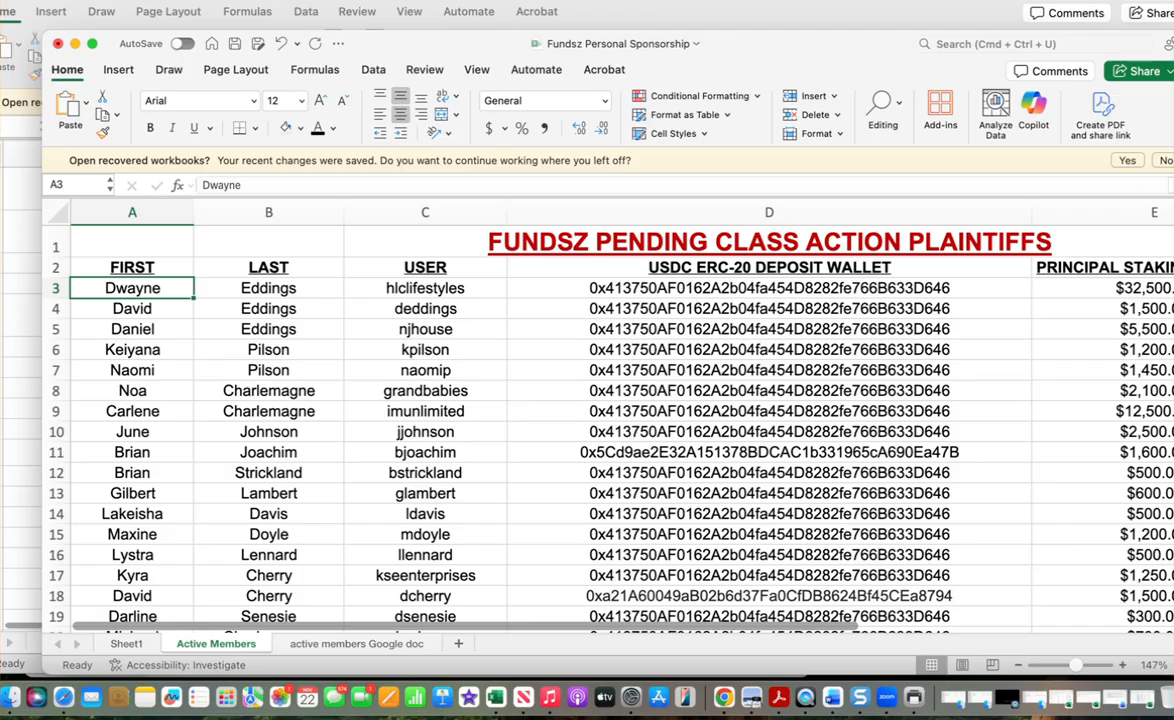
pyautogui.press('Down')
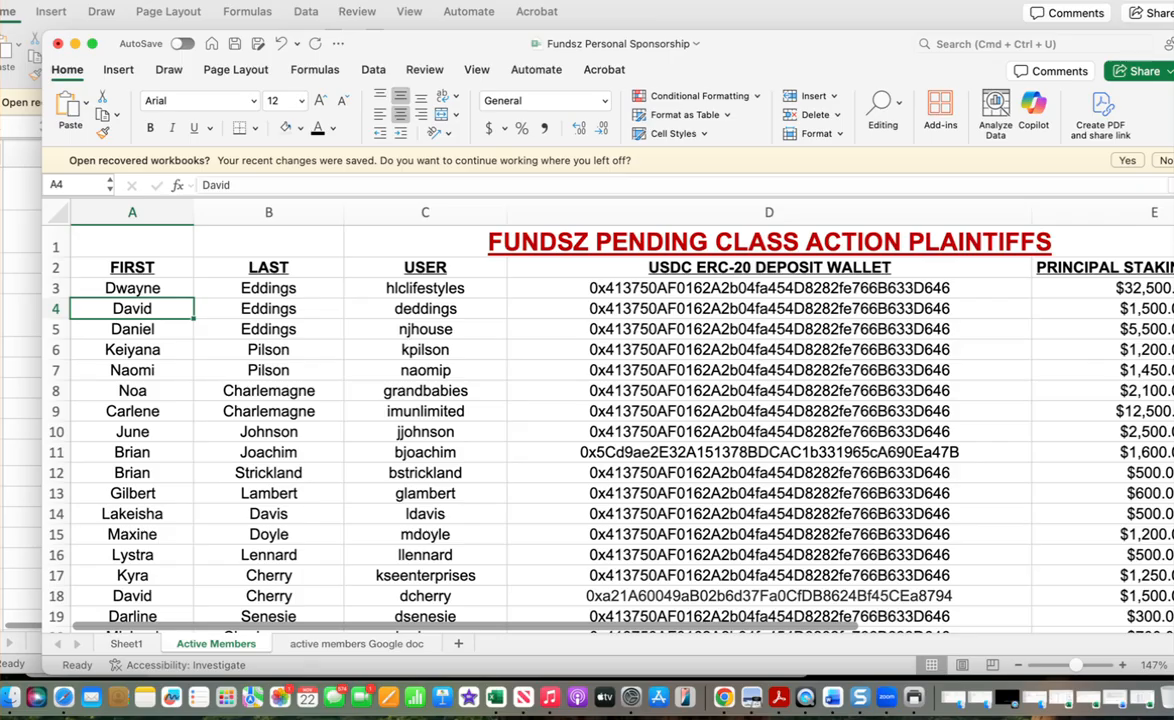
pyautogui.press('Down')
pyautogui.press('Down')
pyautogui.press('Down')
pyautogui.press('Down')
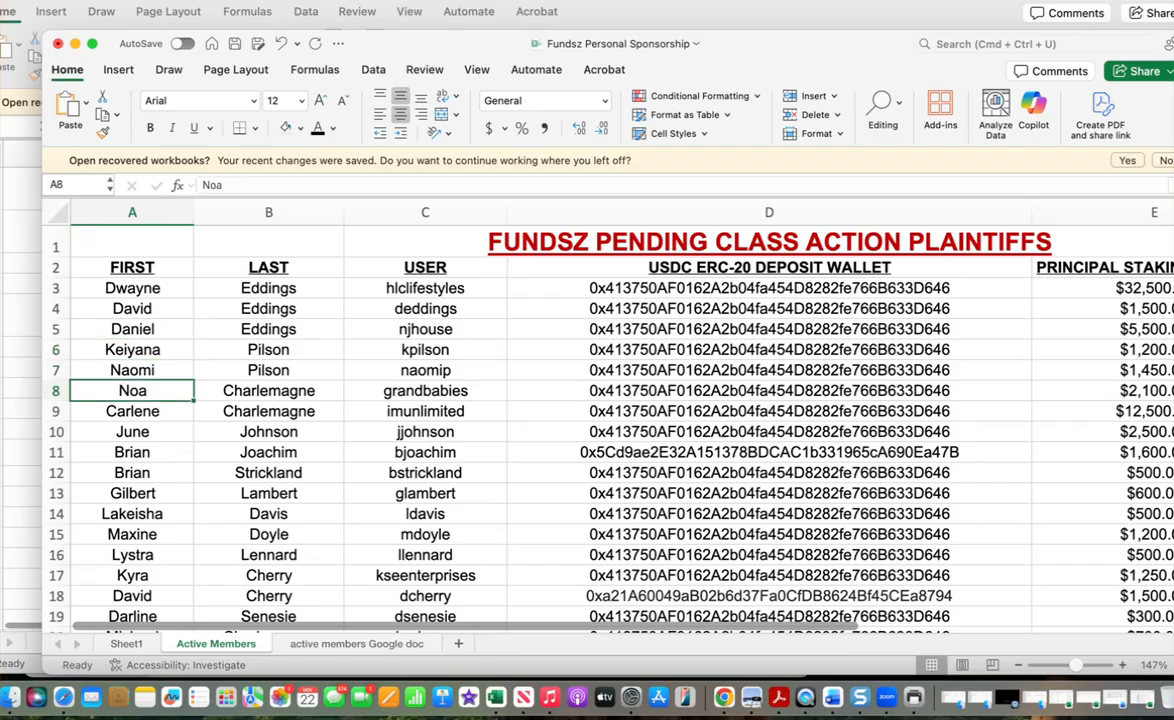
pyautogui.press('Down')
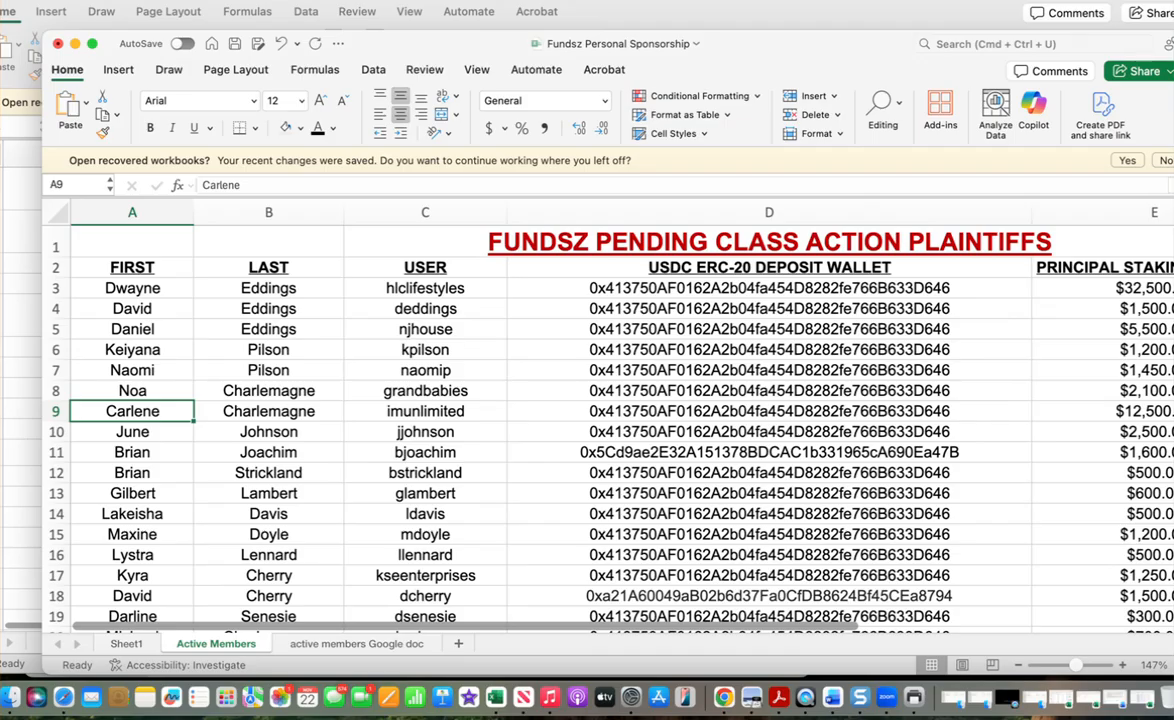
pyautogui.moveTo(132, 411); pyautogui.dragTo(1100, 412)
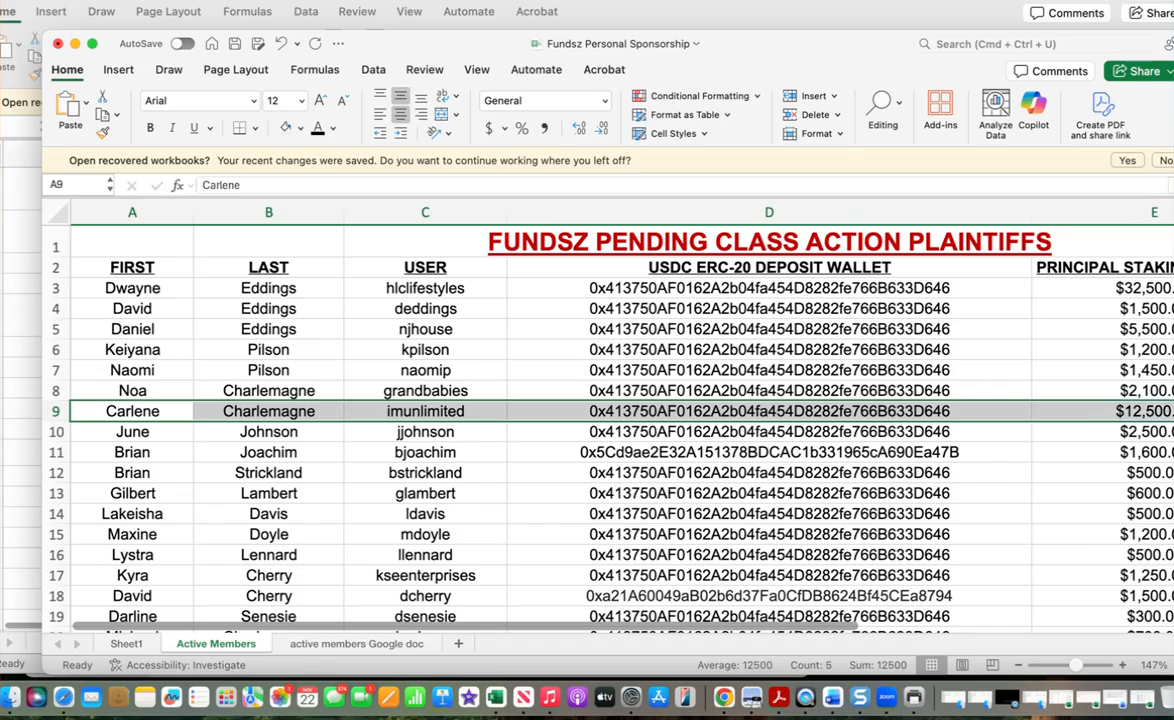
# Step: Highlight the claimant's row 9 of the plaintiffs list in yellow
pyautogui.click(299, 128)
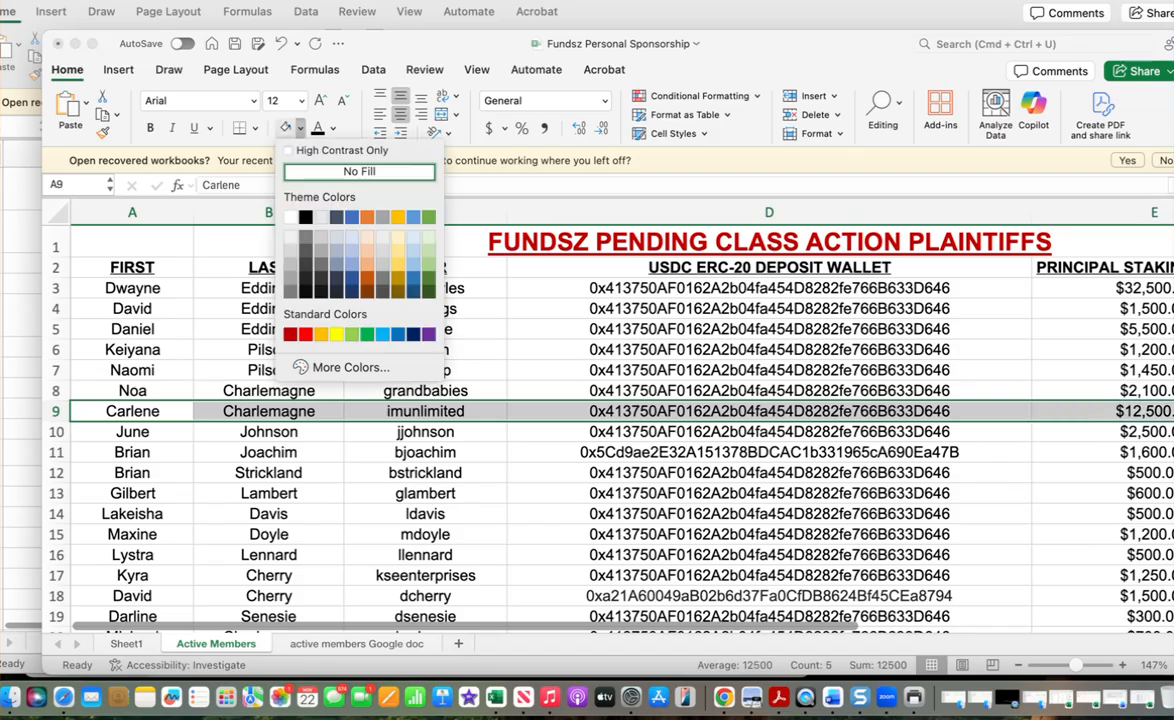
pyautogui.click(336, 334)
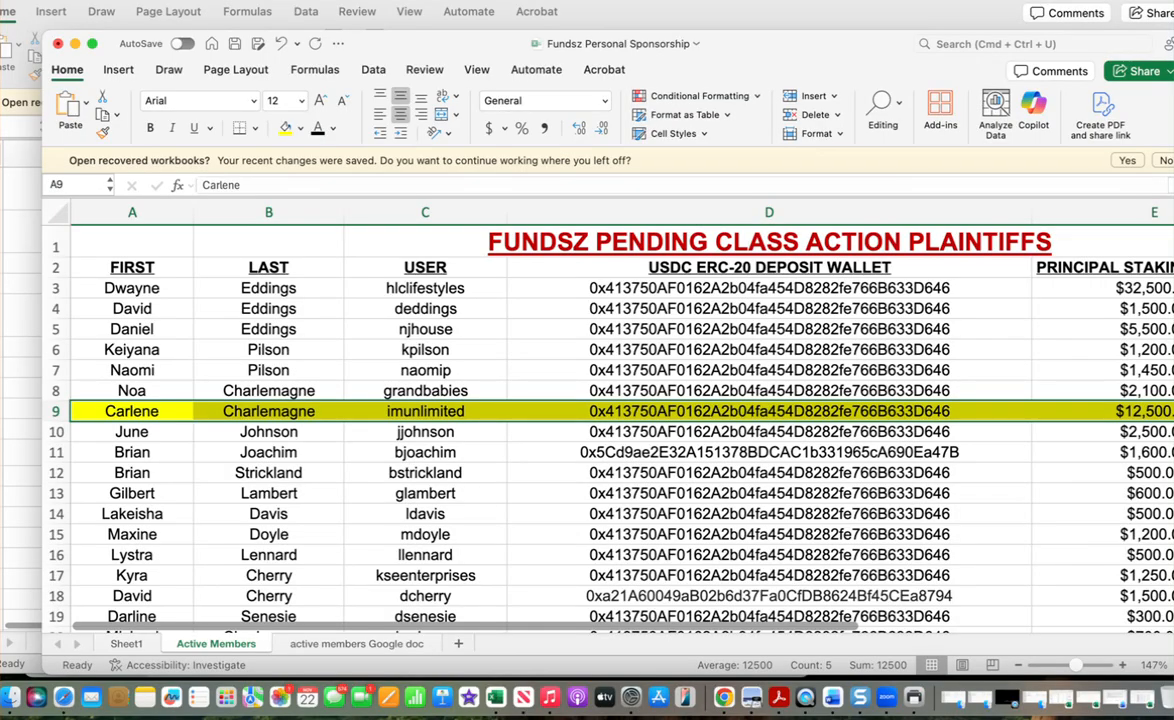
pyautogui.click(75, 0)
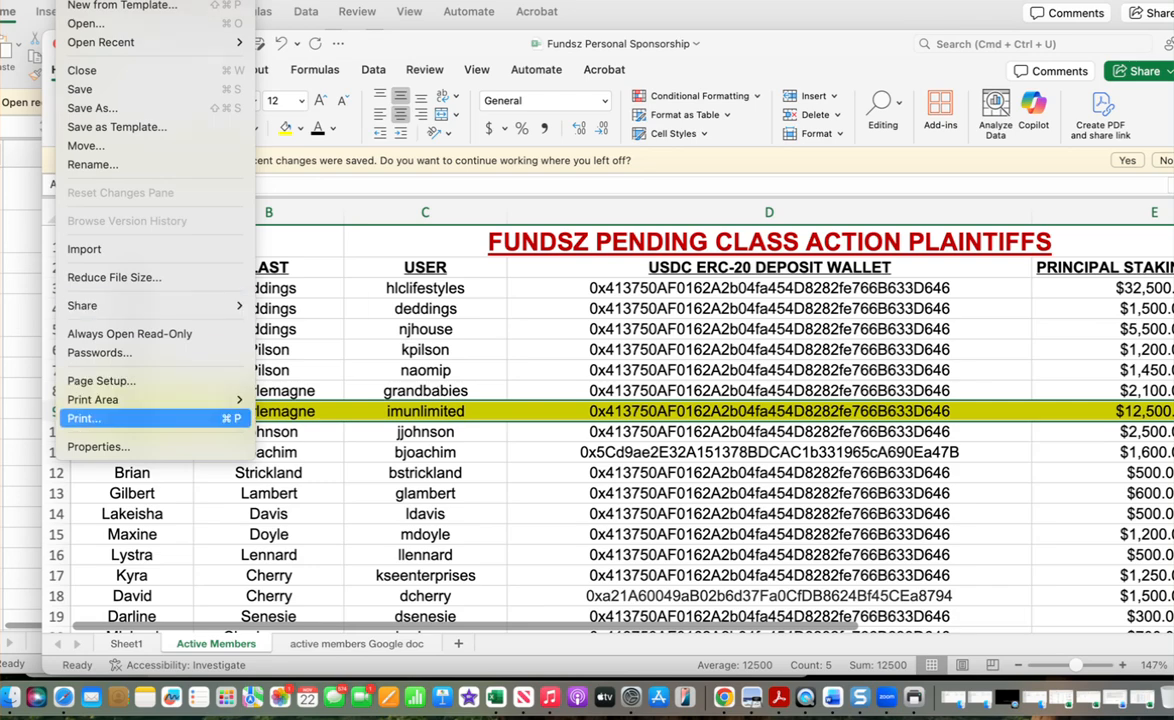
# Step: Print only page 1 of the Active Members sheet to PDF and open it in Preview
pyautogui.click(84, 418)
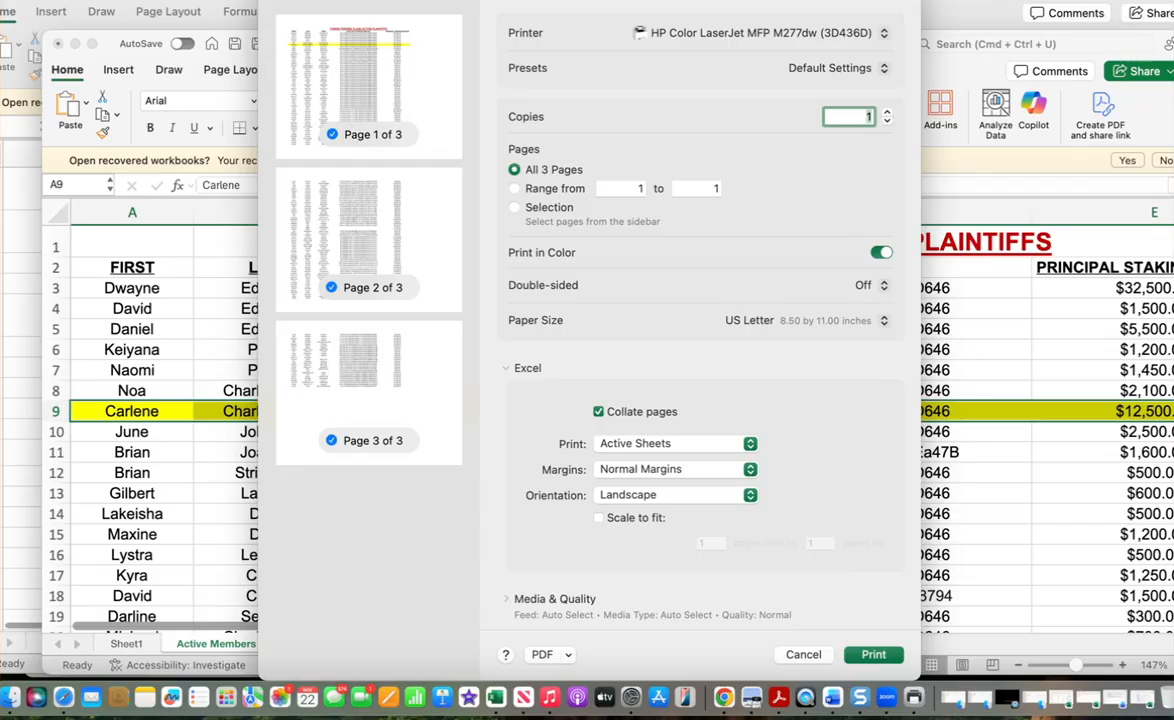
pyautogui.click(514, 188)
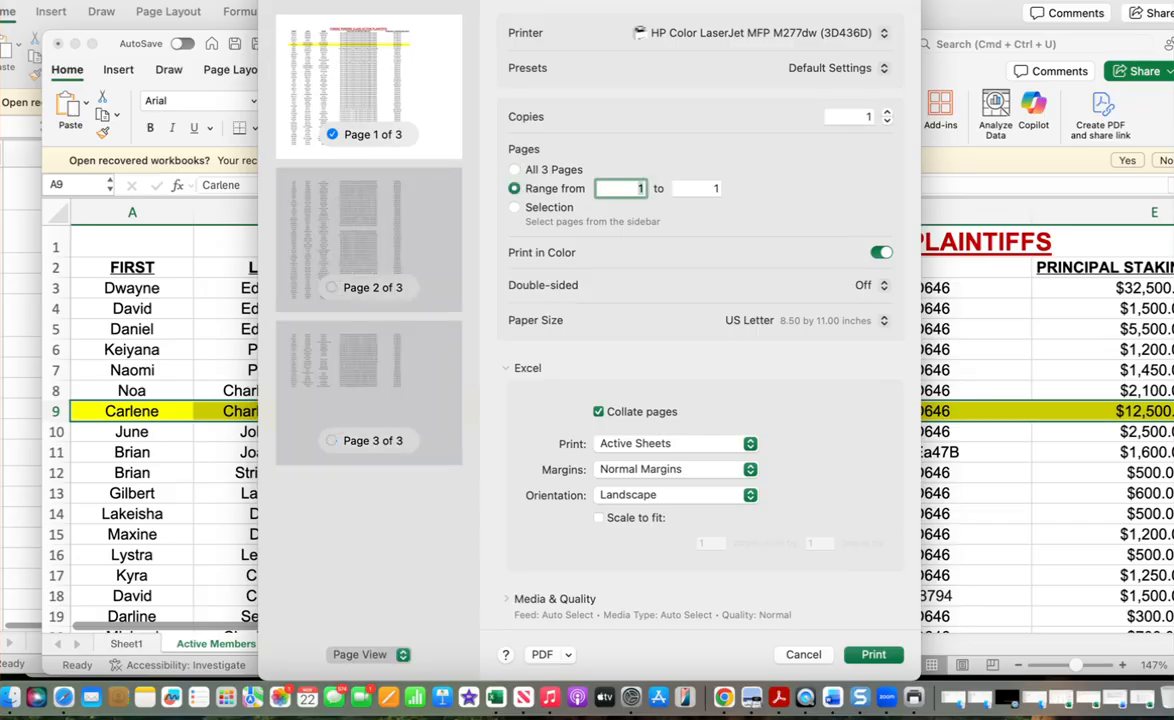
pyautogui.click(568, 655)
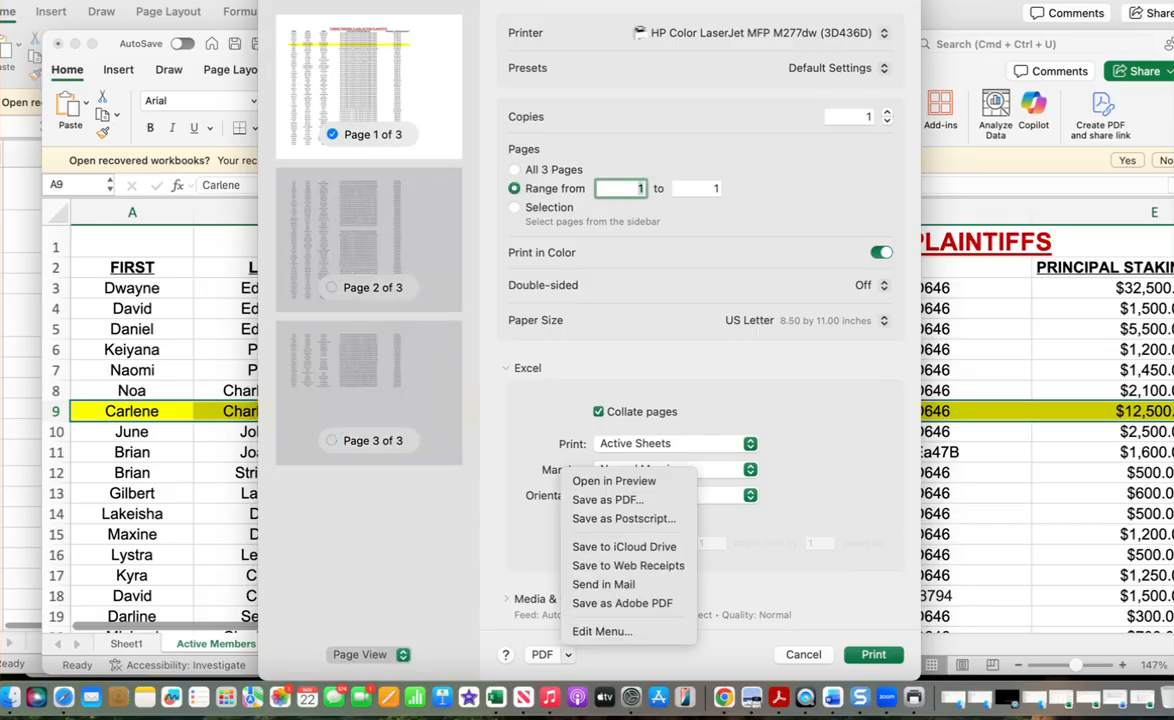
pyautogui.click(614, 481)
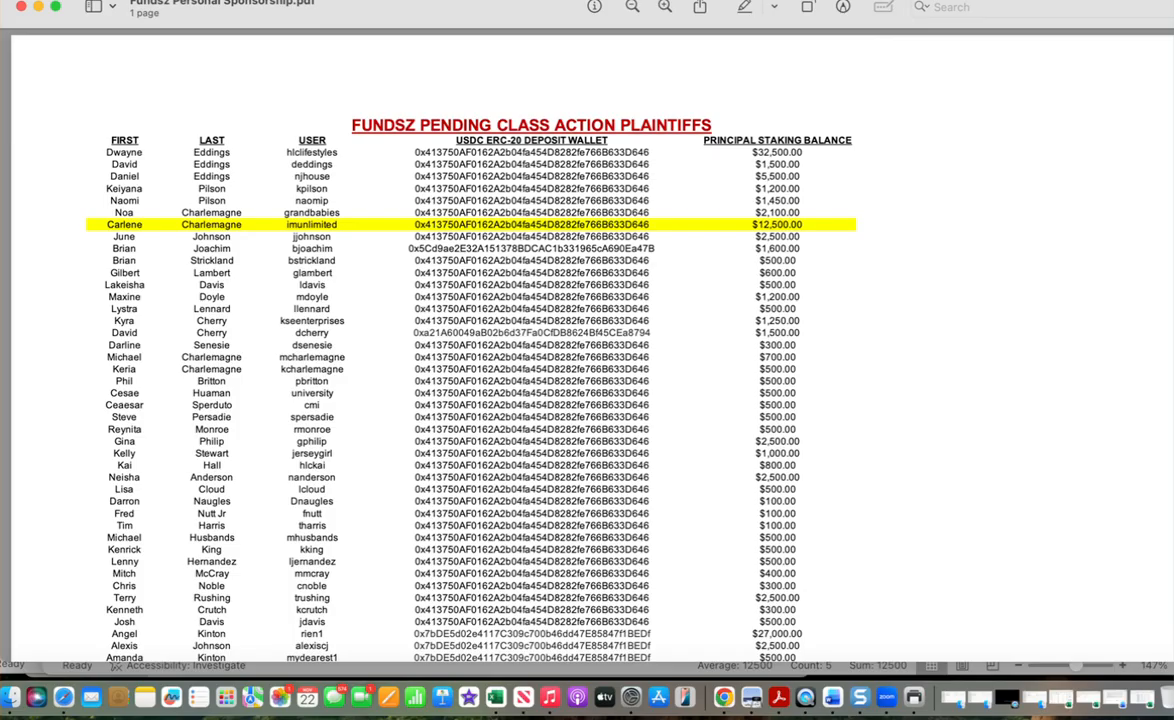
# Step: Export the PDF to FUNDSZ, named with the claimant's first name plus 'Class Action Ledger'
pyautogui.click(90, 1)
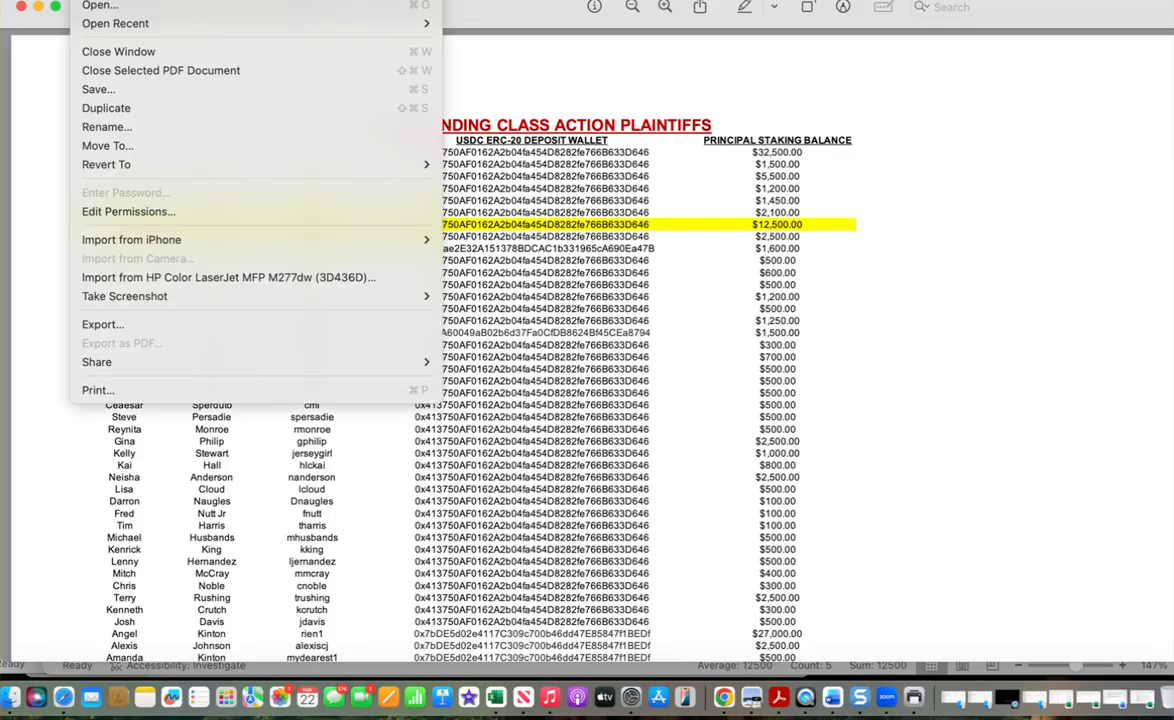
pyautogui.click(104, 324)
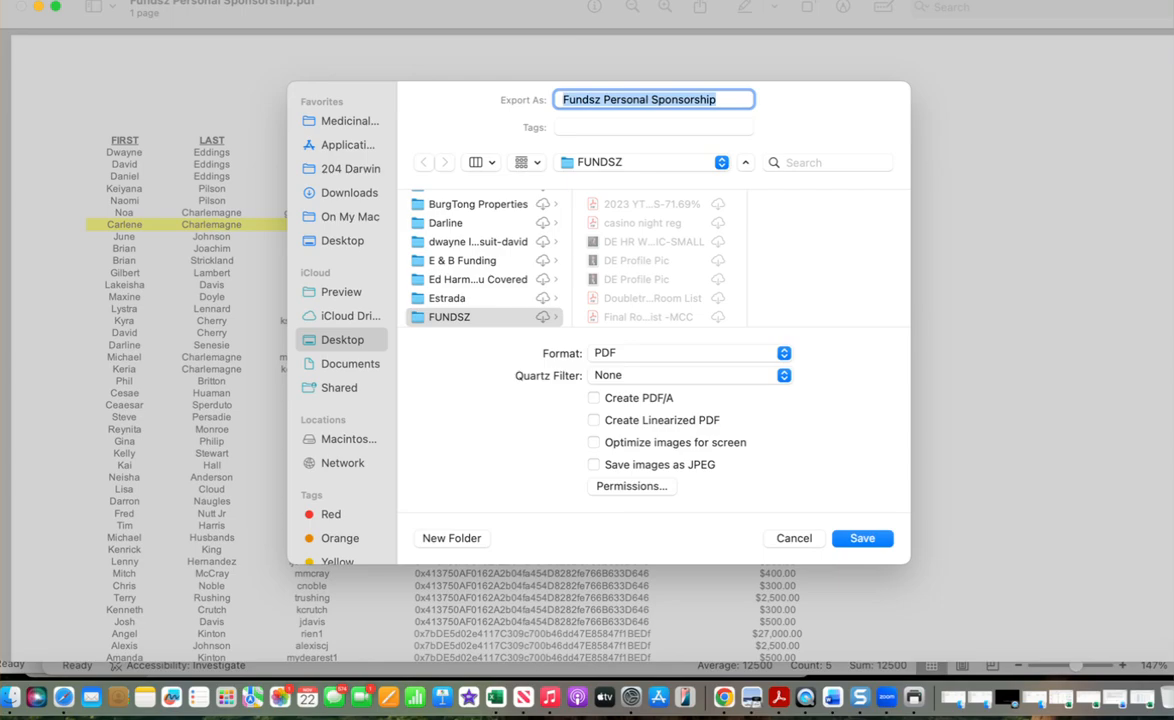
pyautogui.write('Cat')
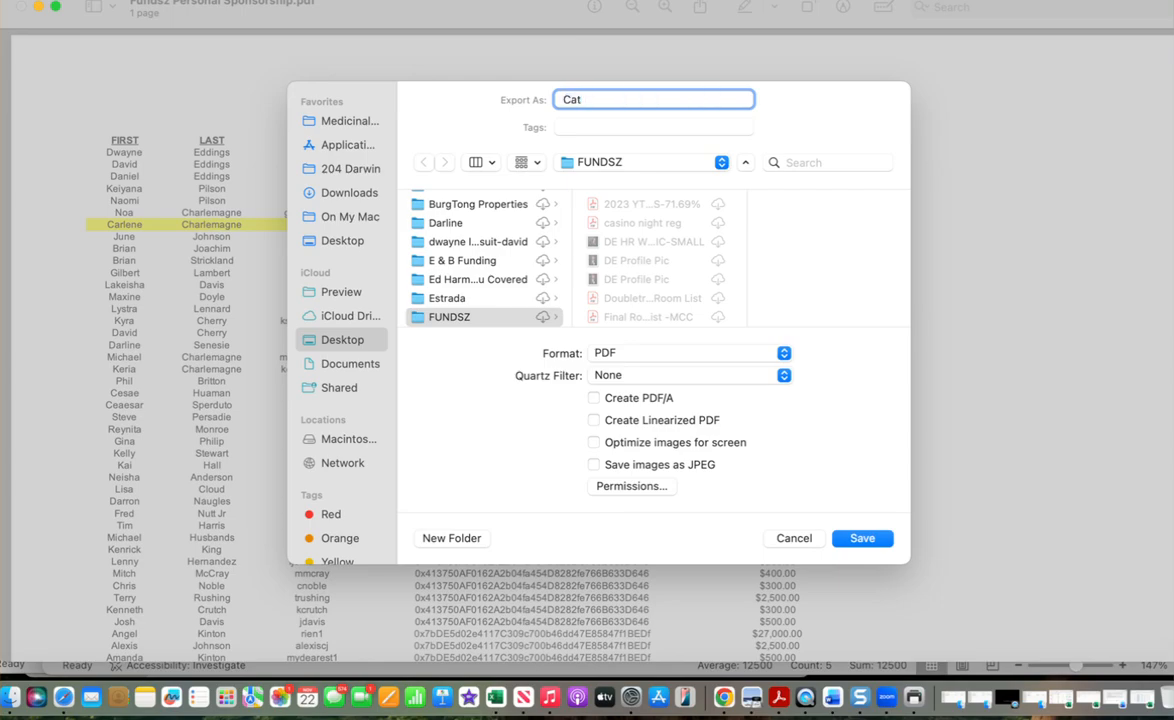
pyautogui.press('BackSpace')
pyautogui.write('rlene Class Action Lwedger')
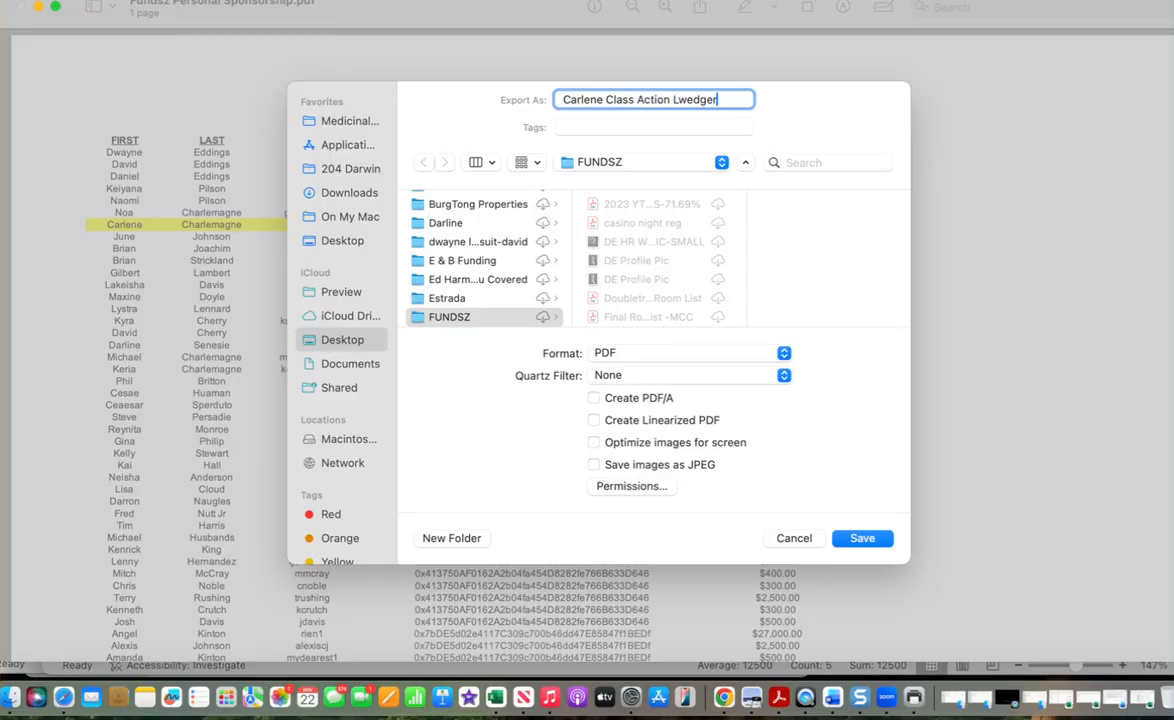
pyautogui.press('BackSpace')
pyautogui.press('BackSpace')
pyautogui.press('BackSpace')
pyautogui.press('BackSpace')
pyautogui.press('BackSpace')
pyautogui.press('BackSpace')
pyautogui.write('edger')
pyautogui.press('Return')
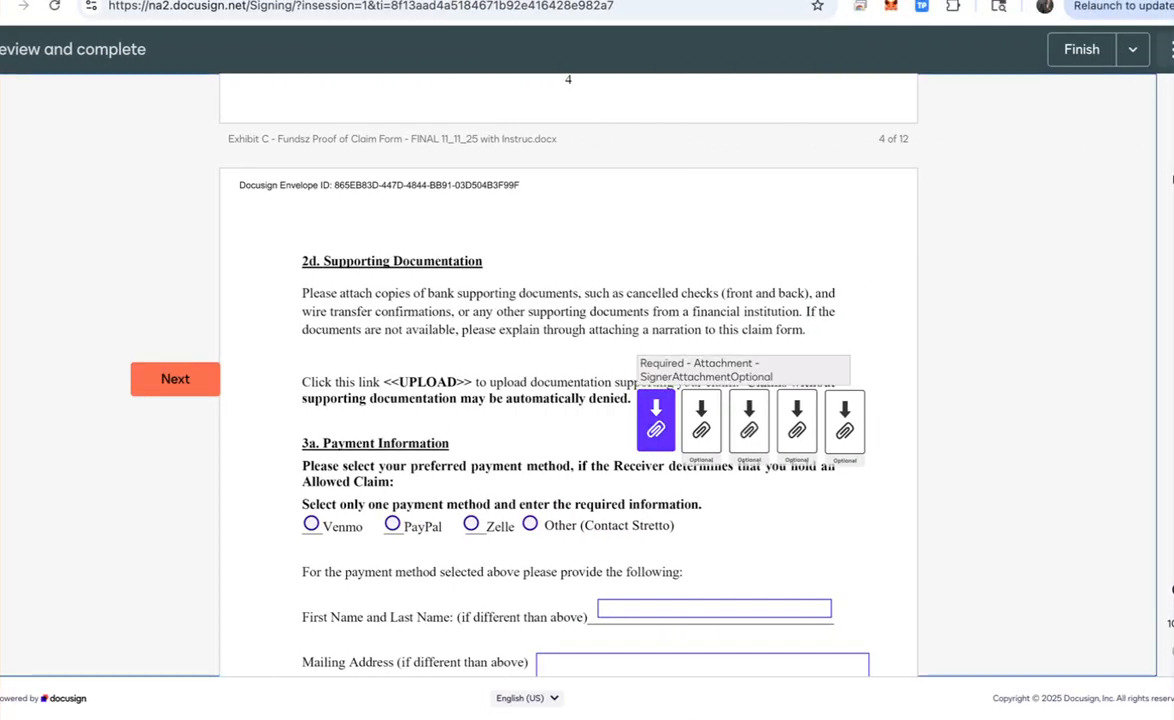
# Step: Upload the FUNDSZ Receivership Claims Processing-Plaintiff PDF from the FUNDSZ folder, then begin a second attachment
pyautogui.click(656, 420)
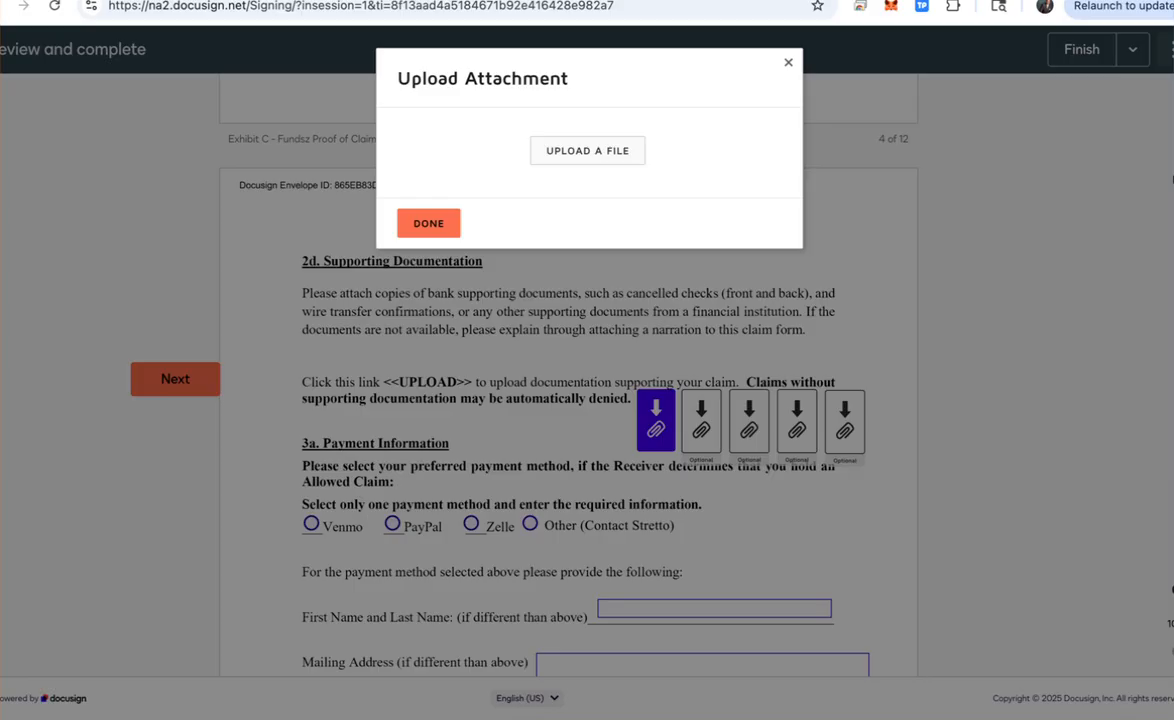
pyautogui.click(587, 151)
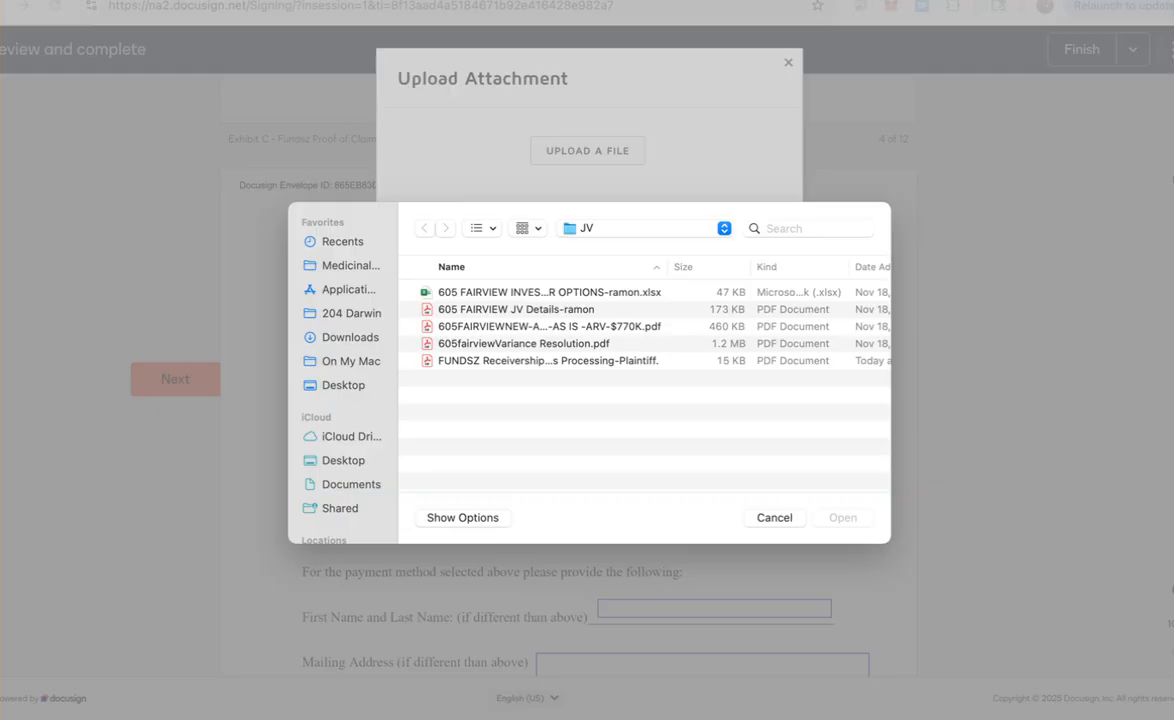
pyautogui.click(645, 228)
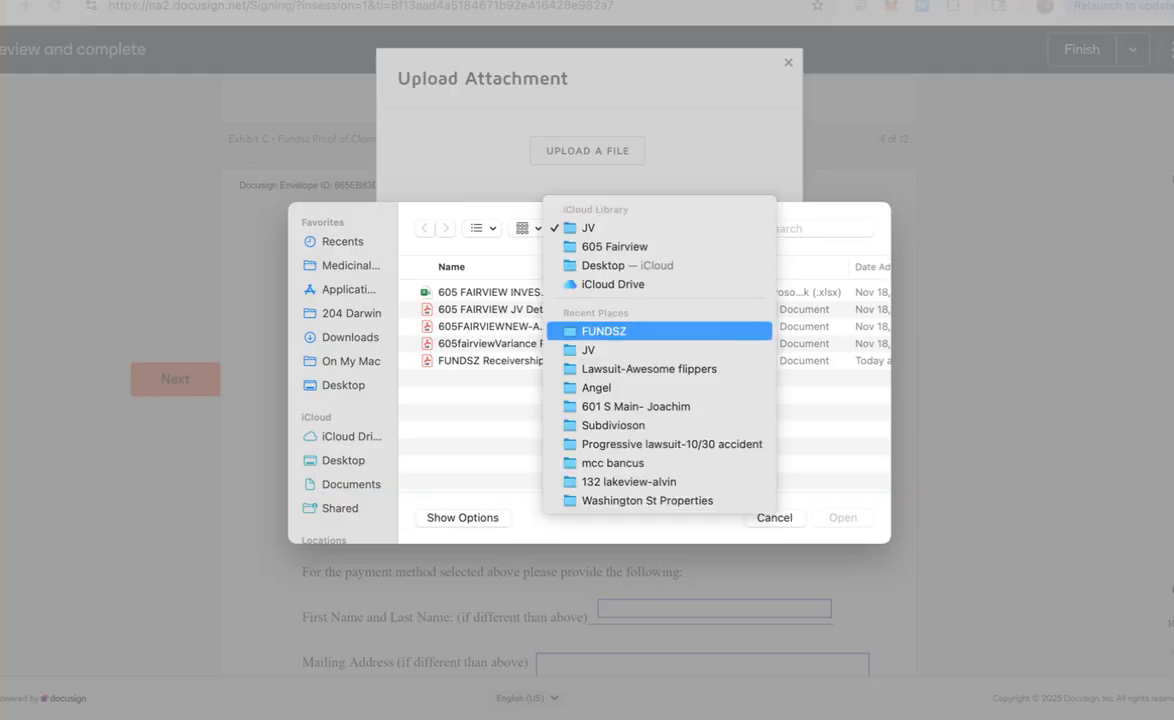
pyautogui.click(630, 331)
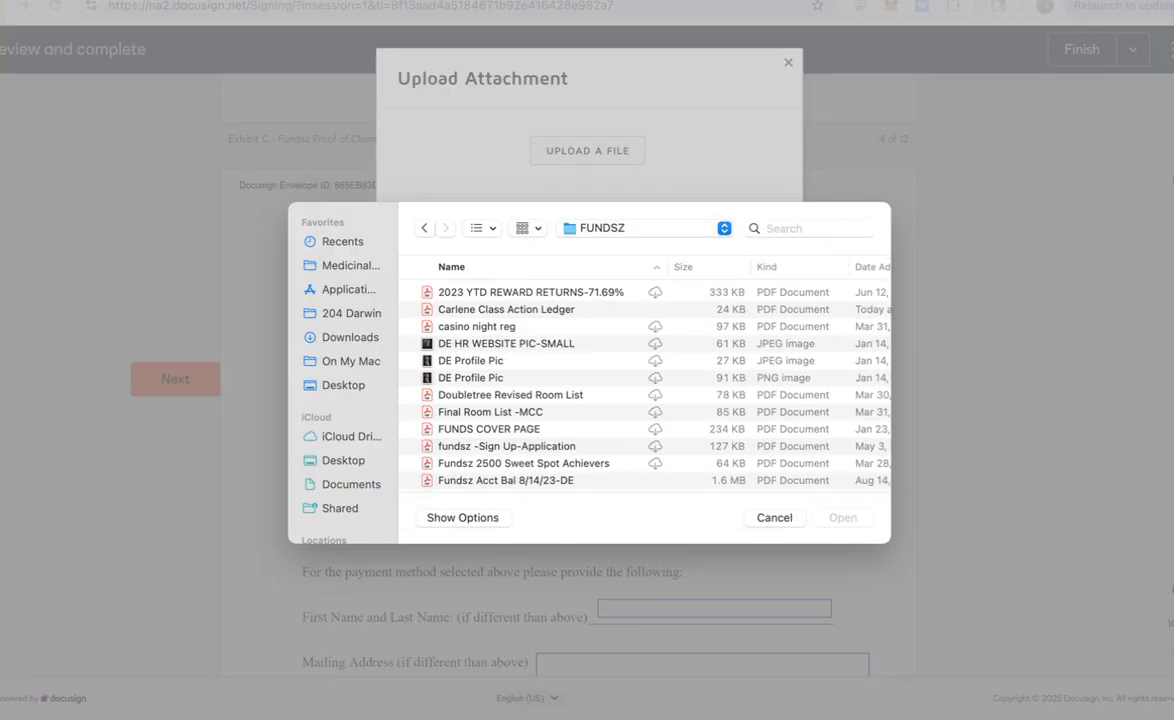
pyautogui.press('k')
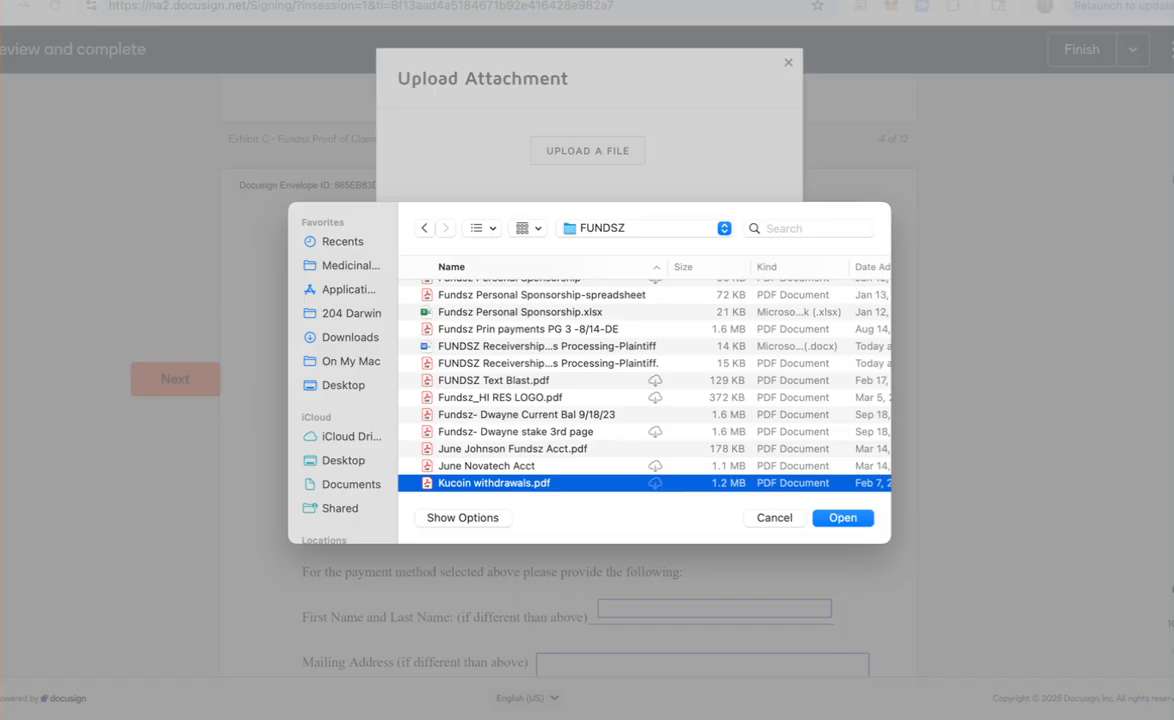
pyautogui.click(548, 363)
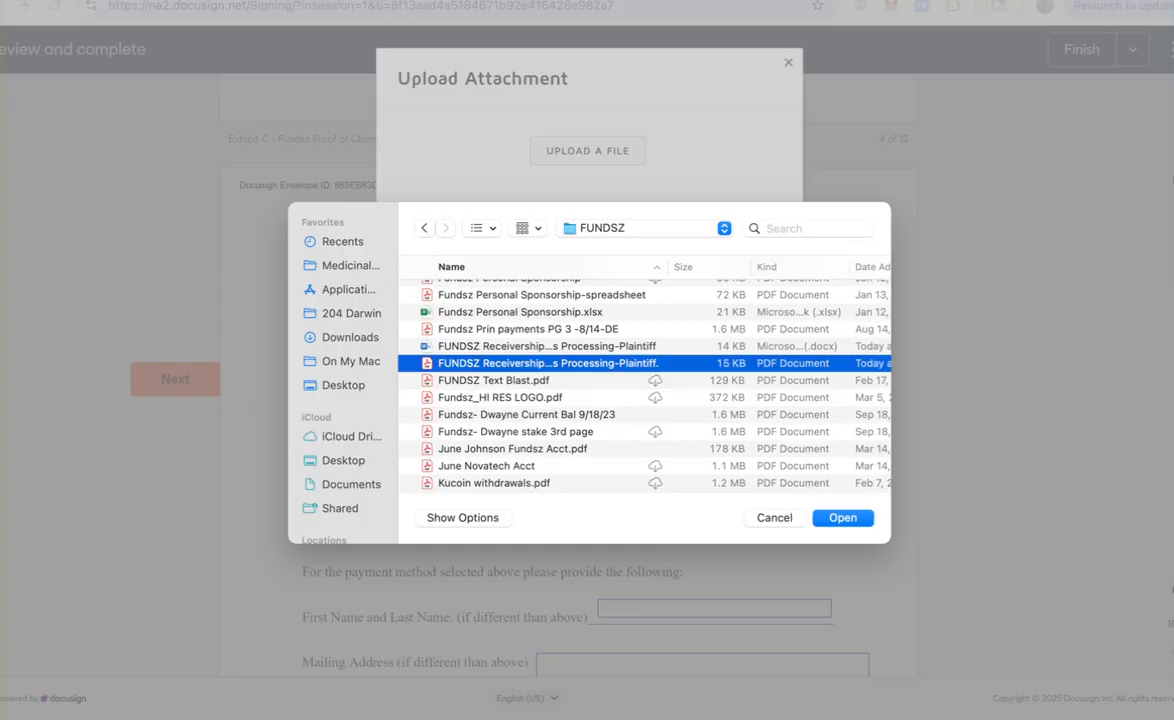
pyautogui.click(843, 518)
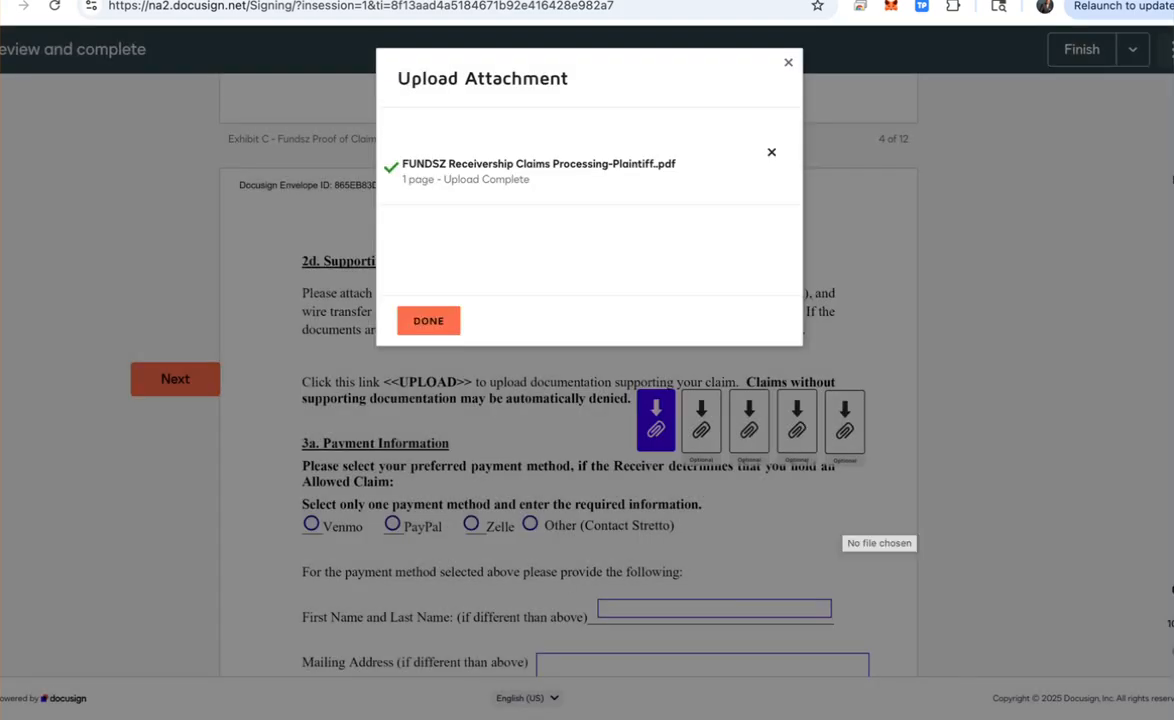
pyautogui.click(428, 320)
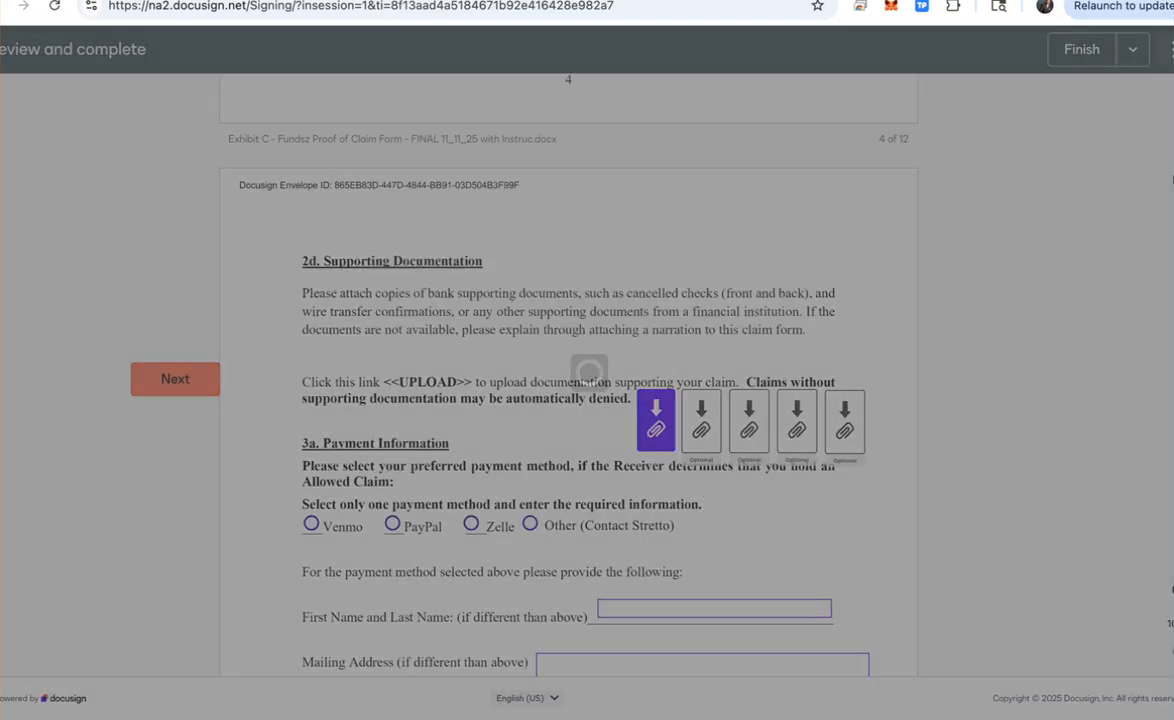
pyautogui.click(701, 421)
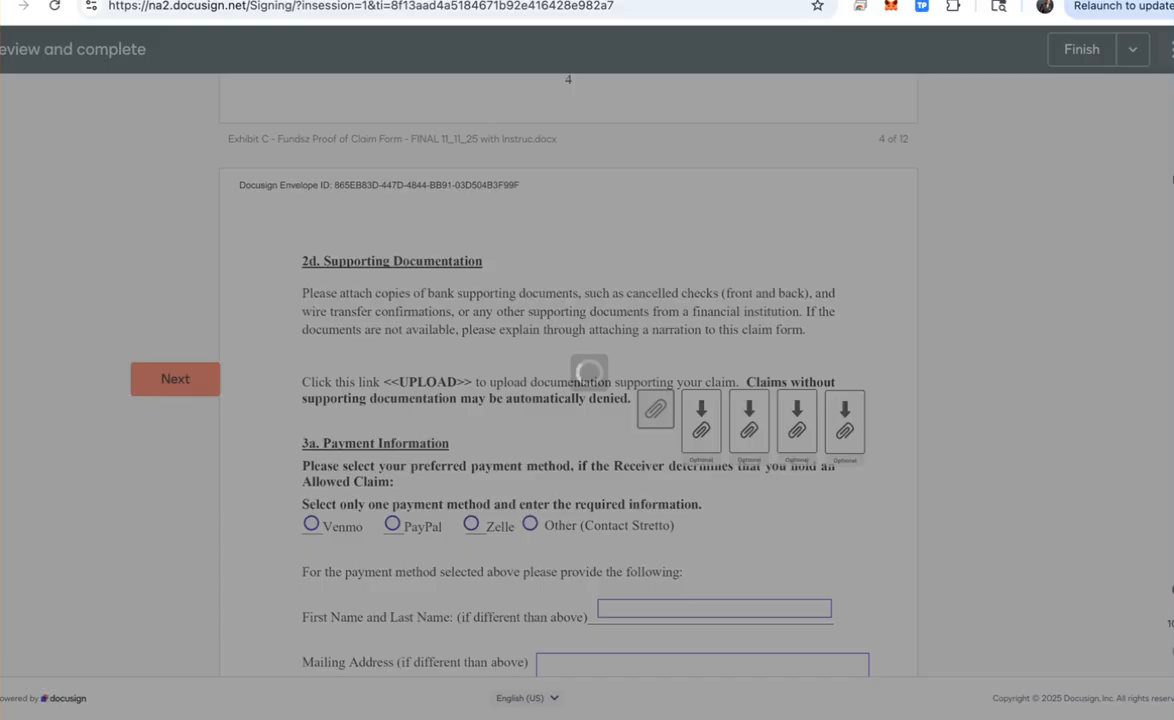
pyautogui.click(588, 150)
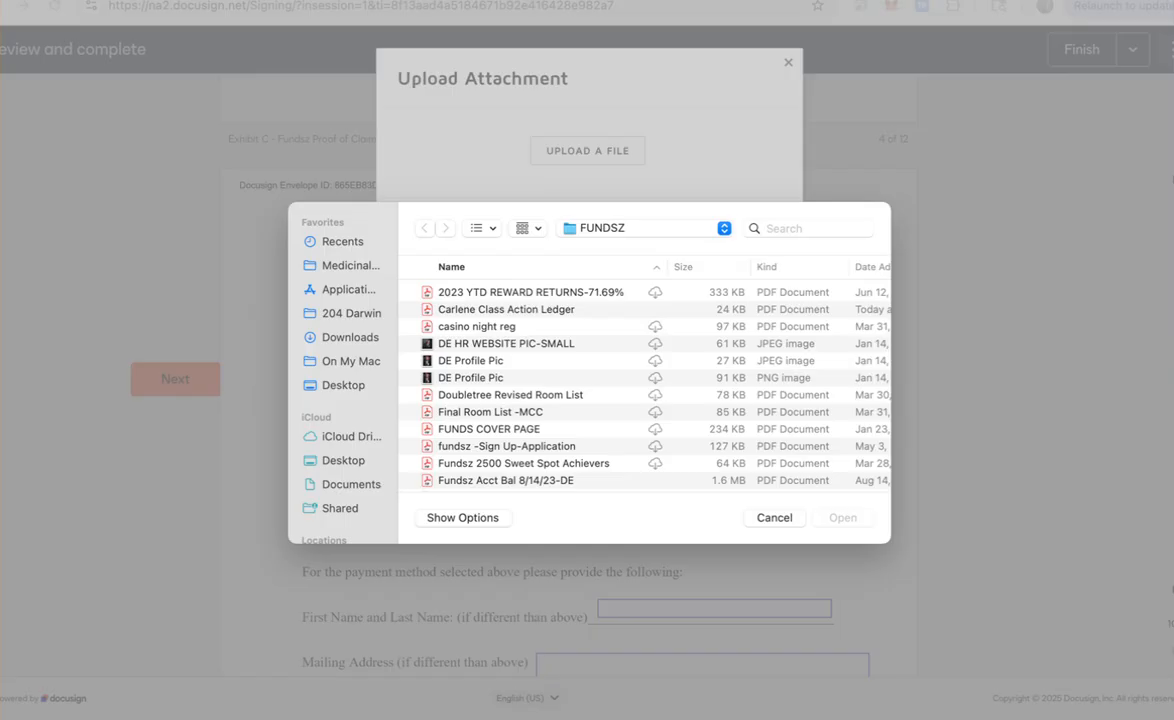
# Step: Upload the class action ledger PDF as the second supporting document and confirm it
pyautogui.click(506, 310)
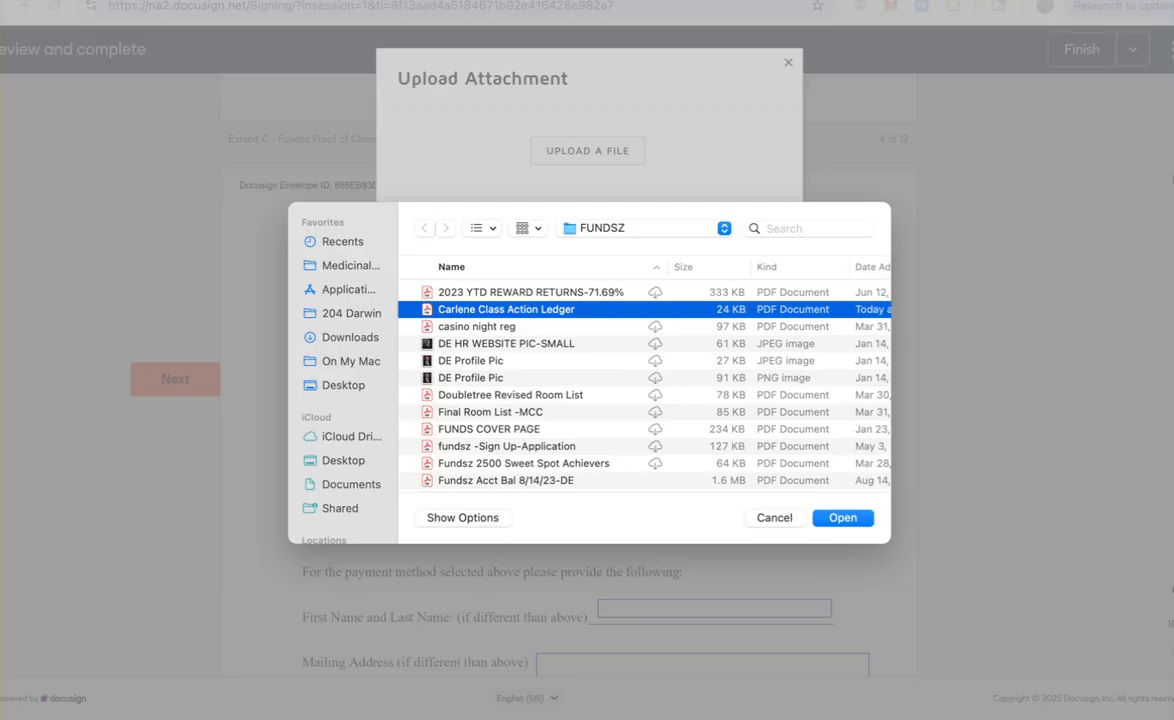
pyautogui.press('Return')
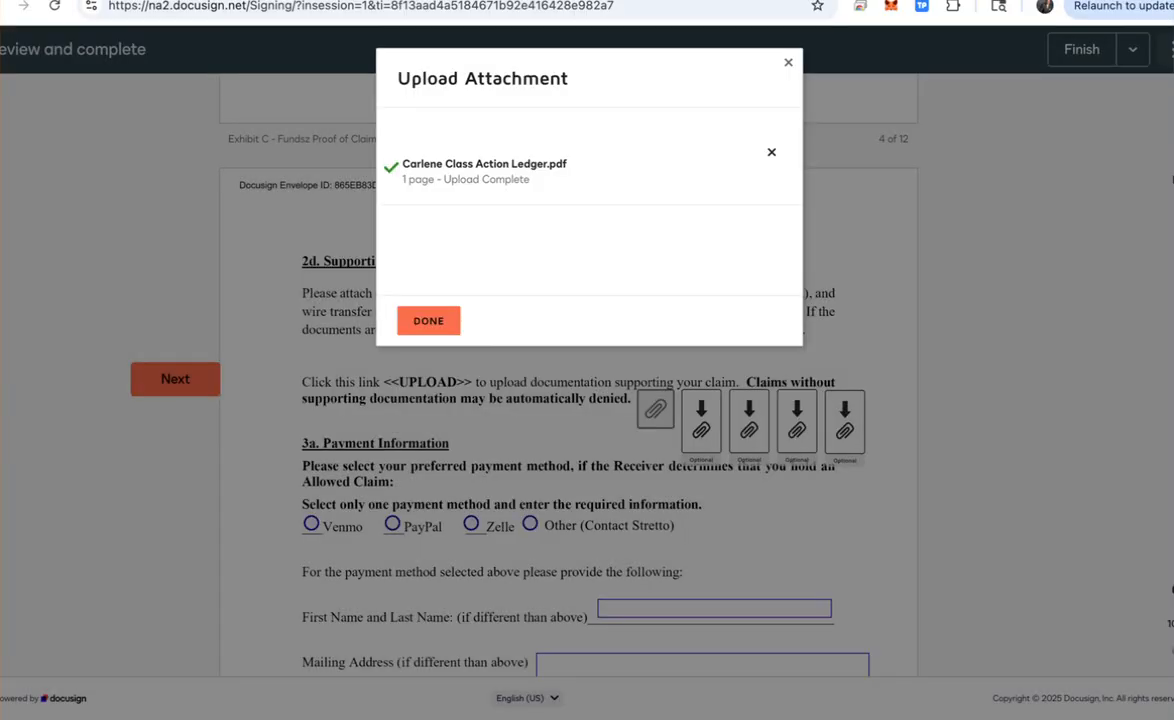
pyautogui.click(429, 321)
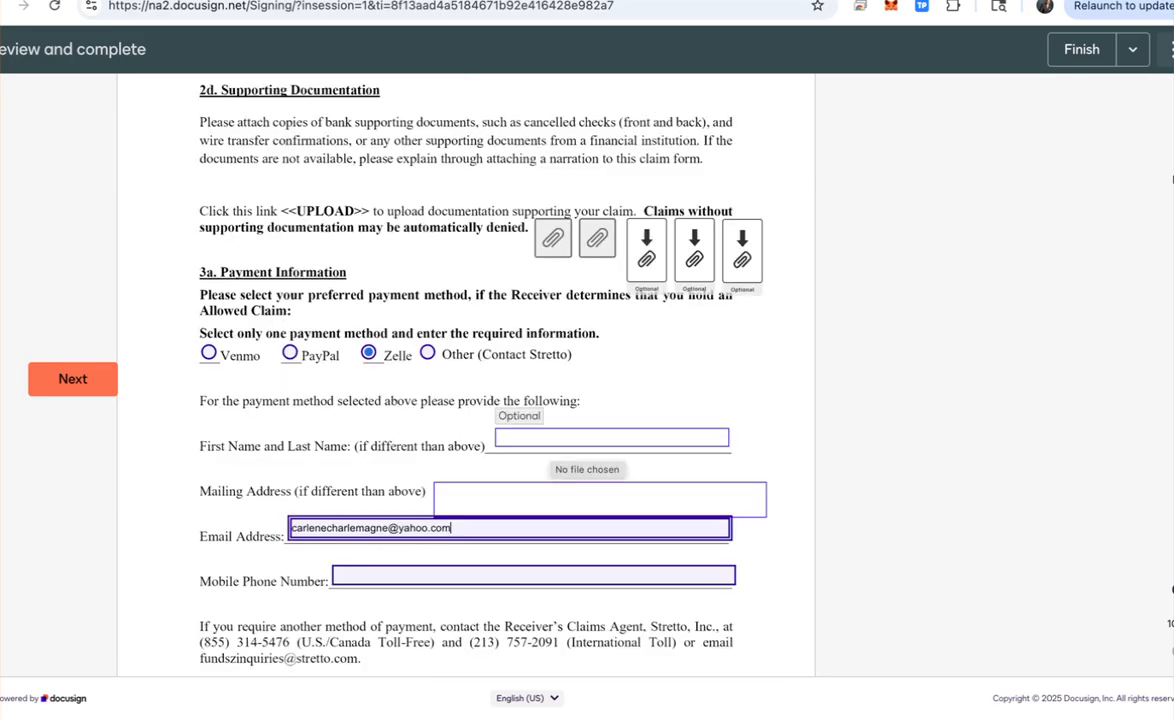
# Step: Enter the payee's full name, 'same' as mailing address, and the claimant's mobile phone number
pyautogui.click(585, 438)
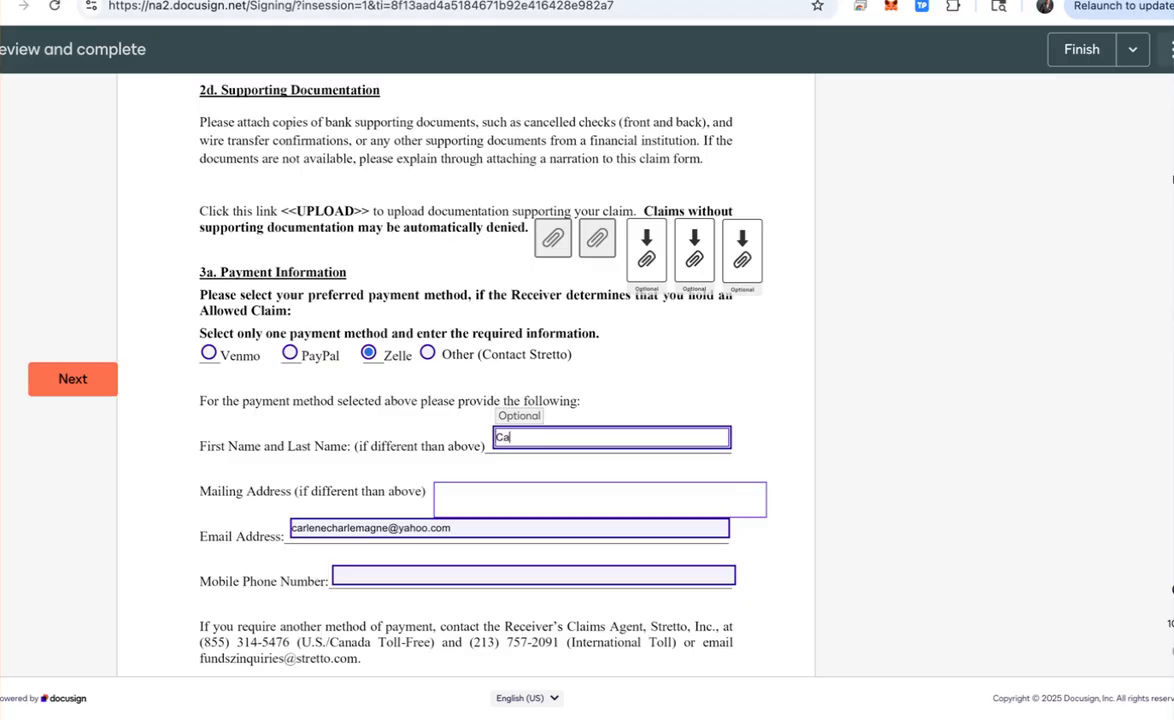
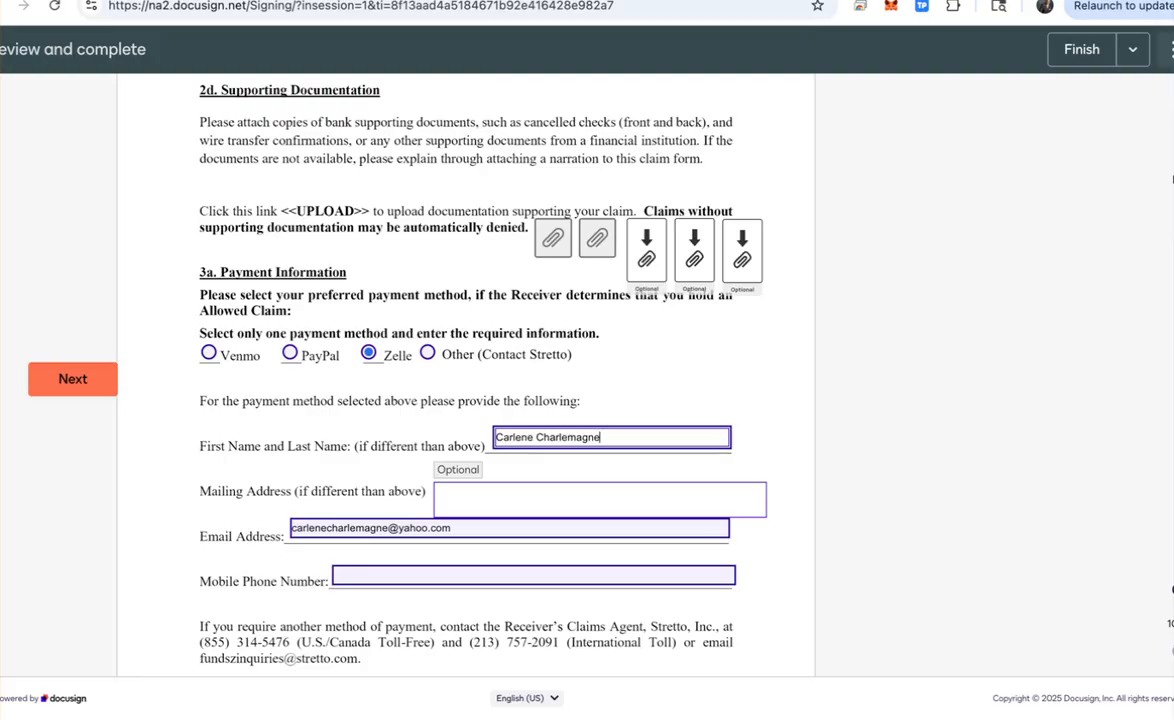
pyautogui.click(600, 499)
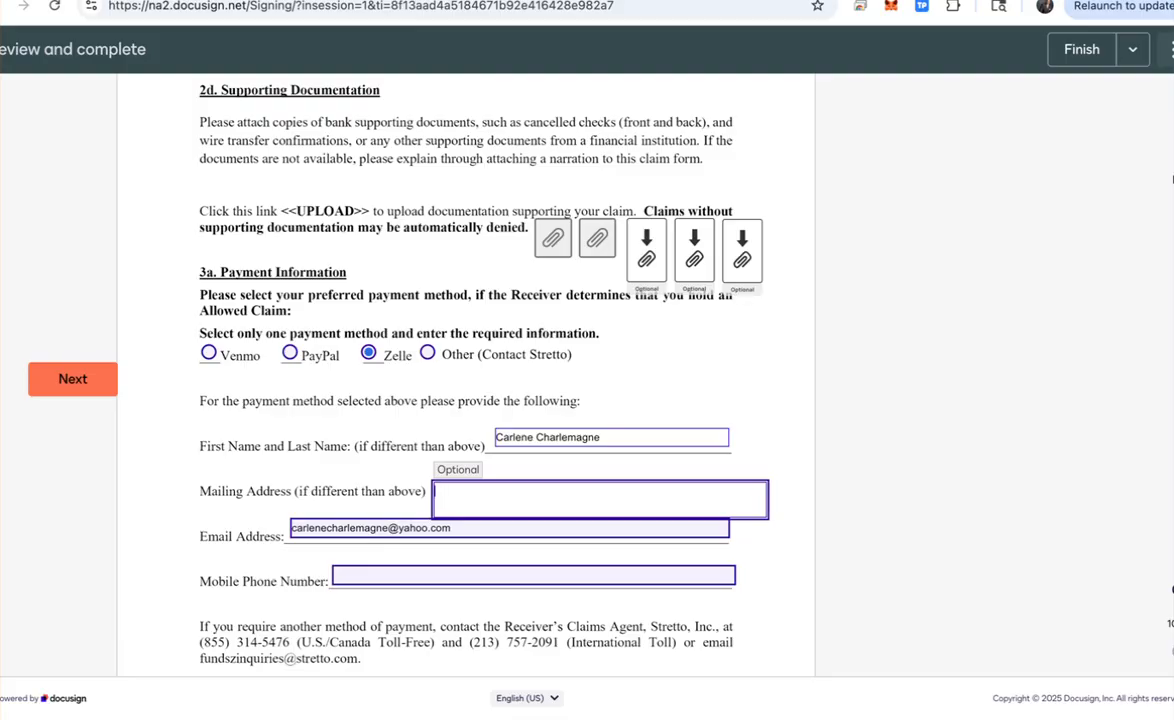
pyautogui.write('same')
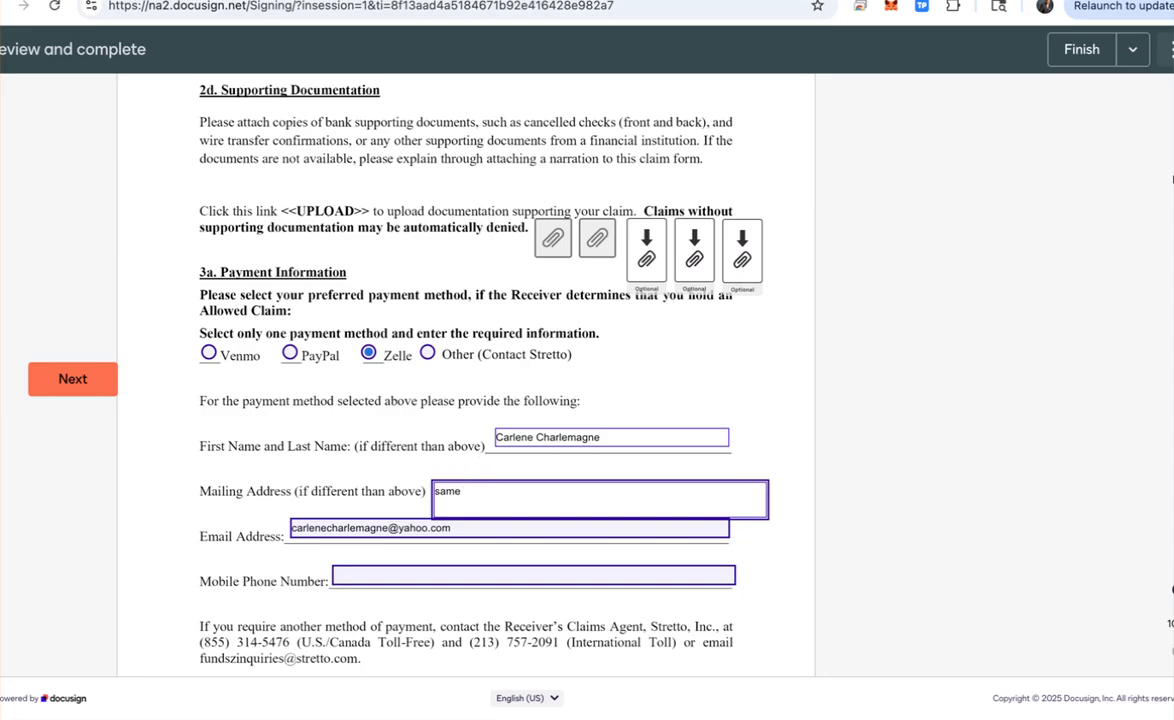
pyautogui.click(534, 575)
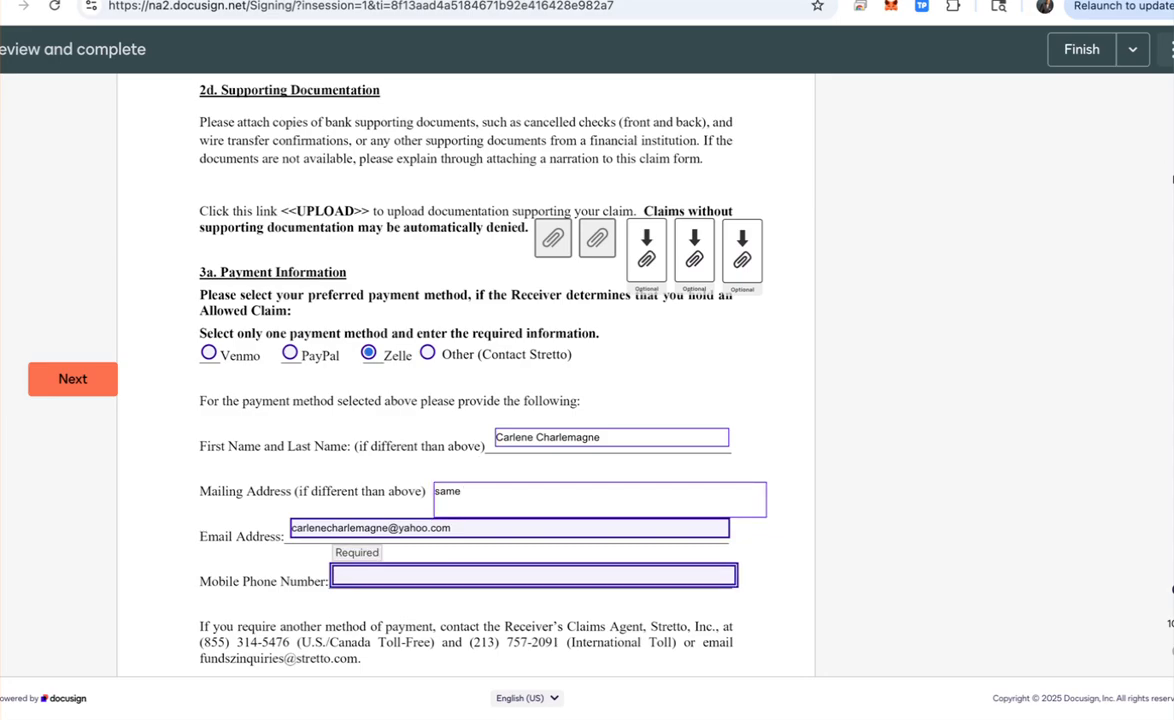
pyautogui.press('Tab')
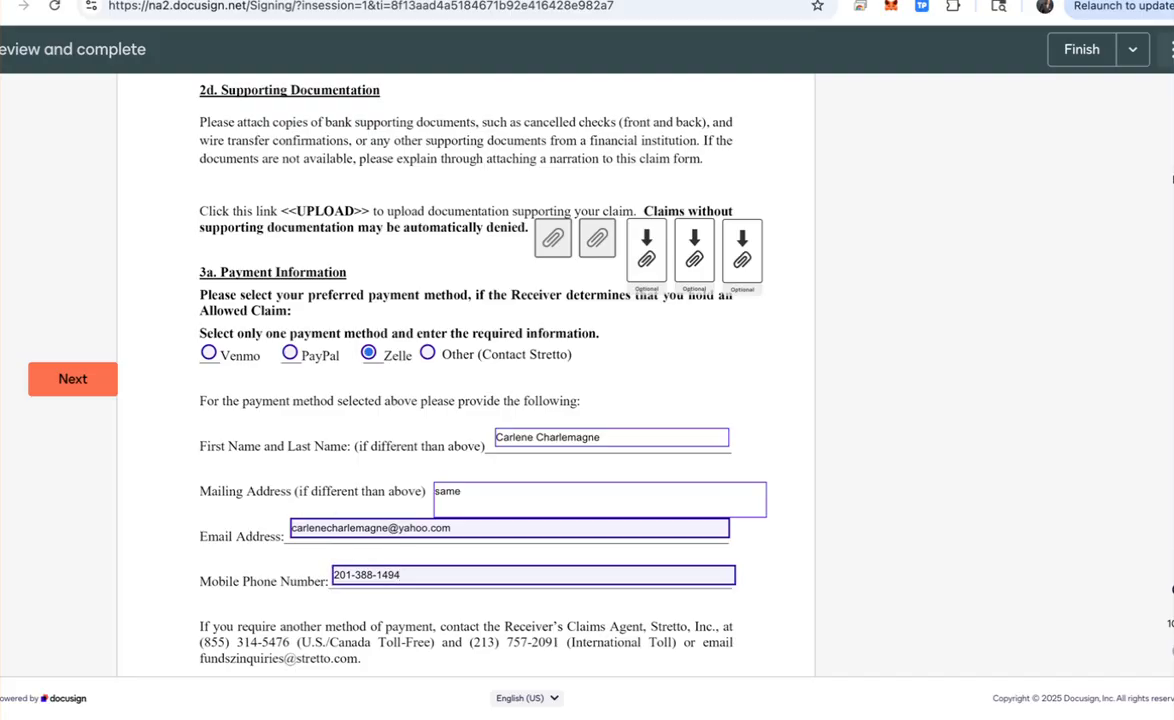
# Step: Initial the release acknowledgement and sign the page 6 certification
pyautogui.scroll(-2, 466, 400)
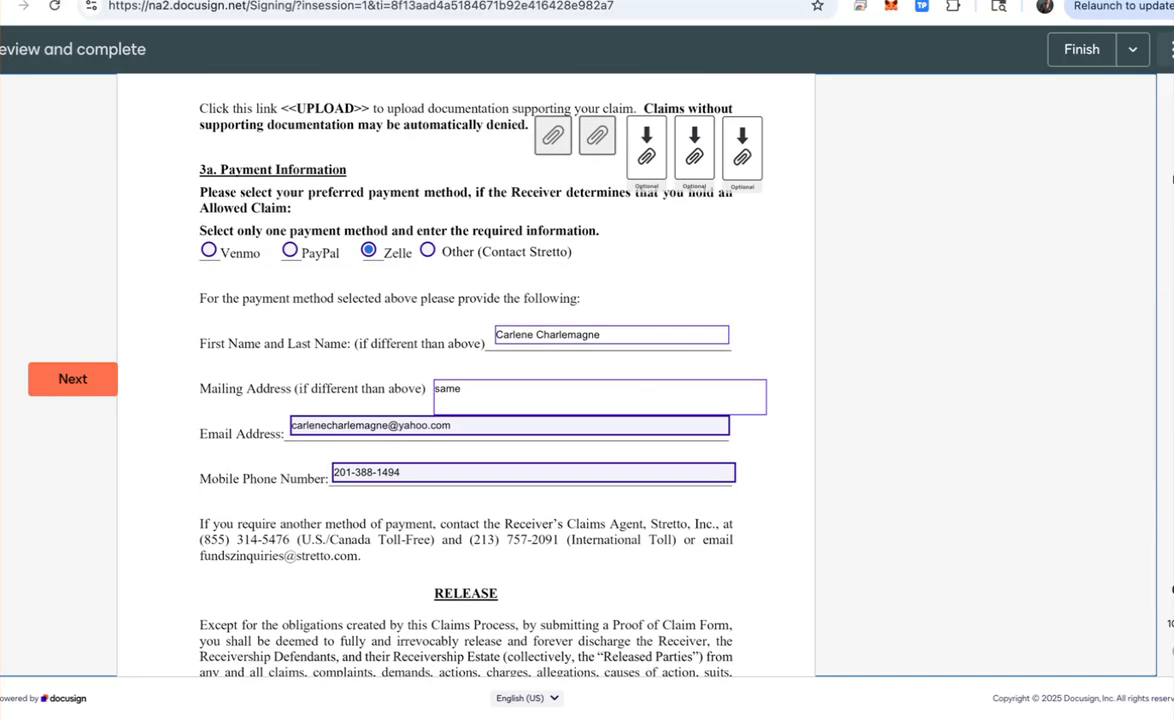
pyautogui.scroll(-3, 466, 400)
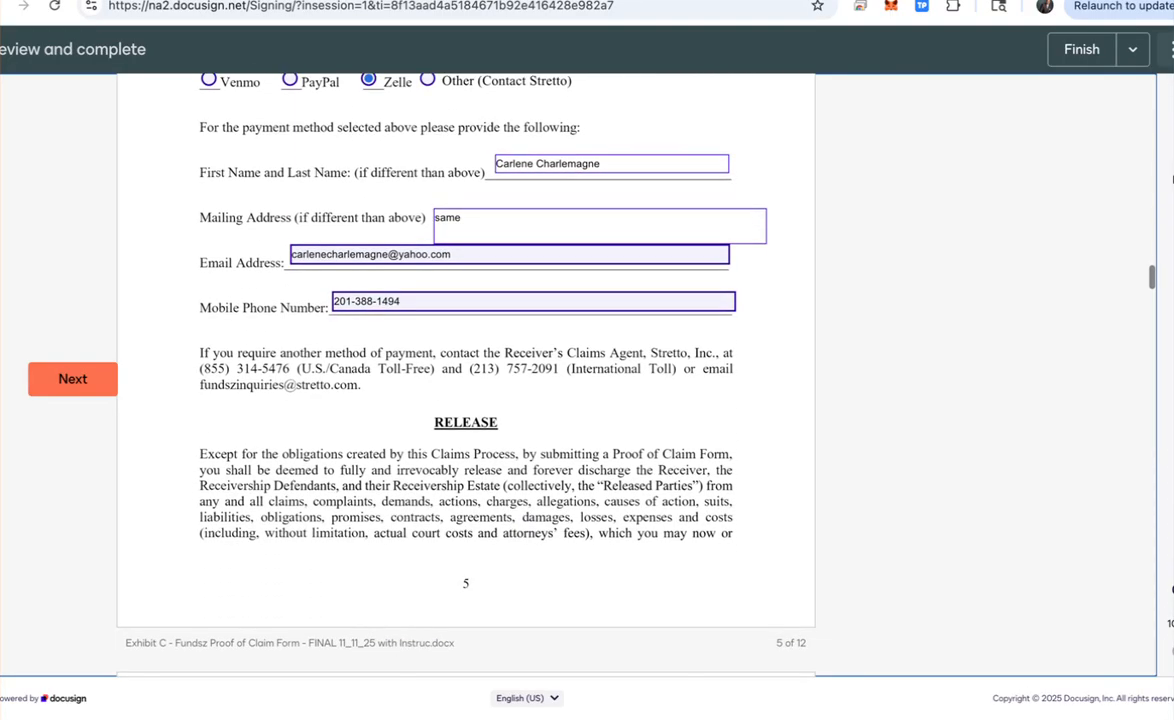
pyautogui.scroll(-1, 466, 400)
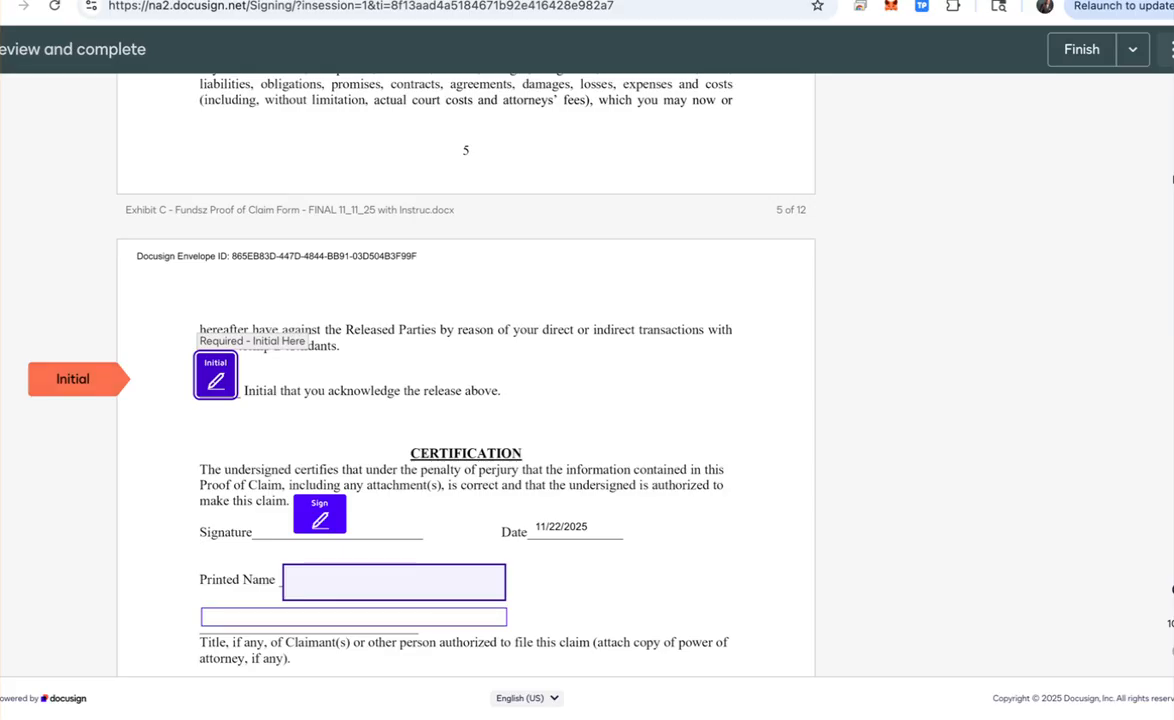
pyautogui.click(216, 376)
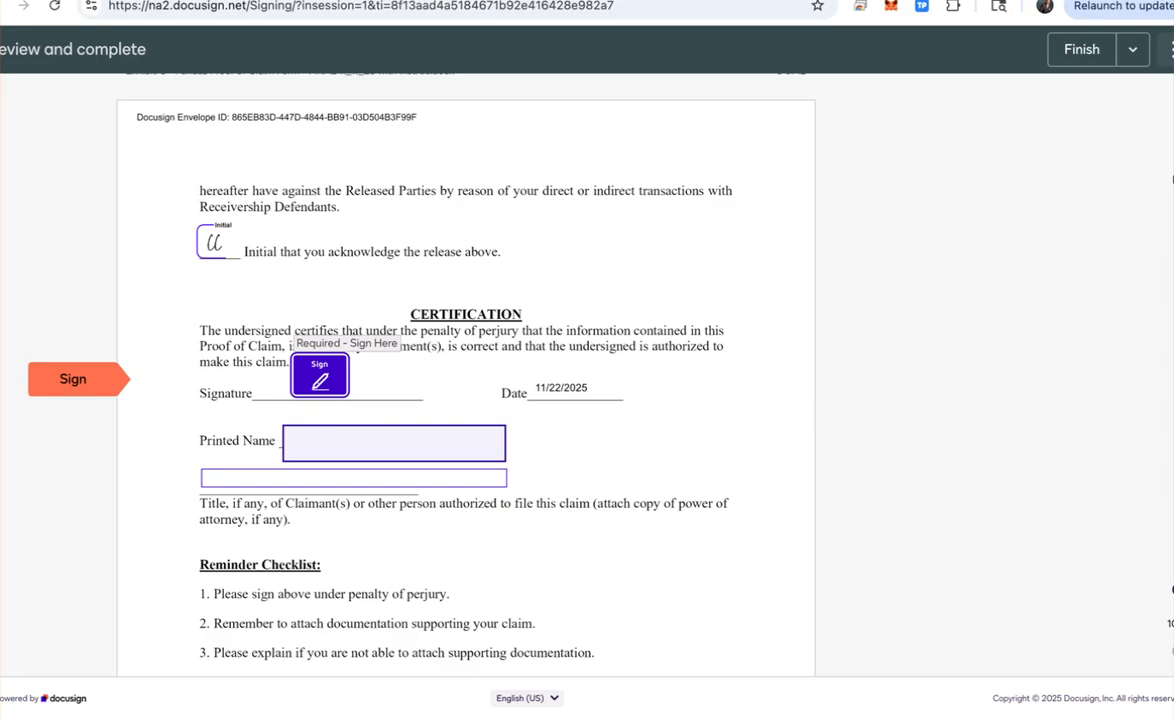
pyautogui.click(320, 376)
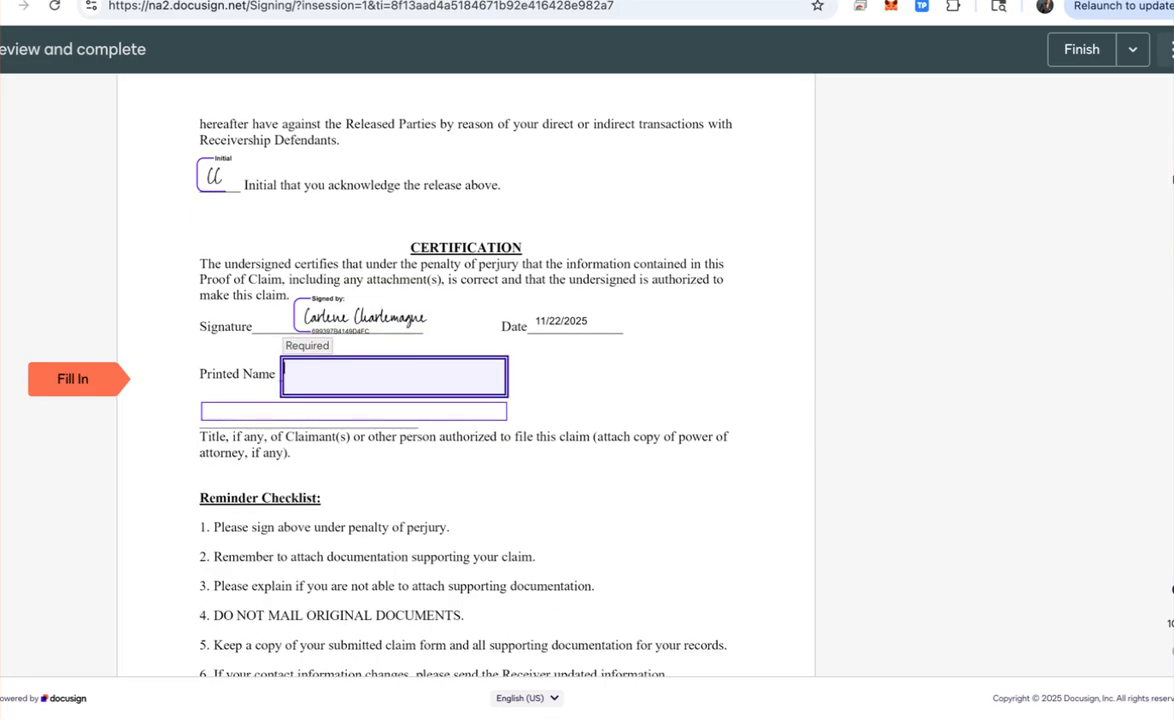
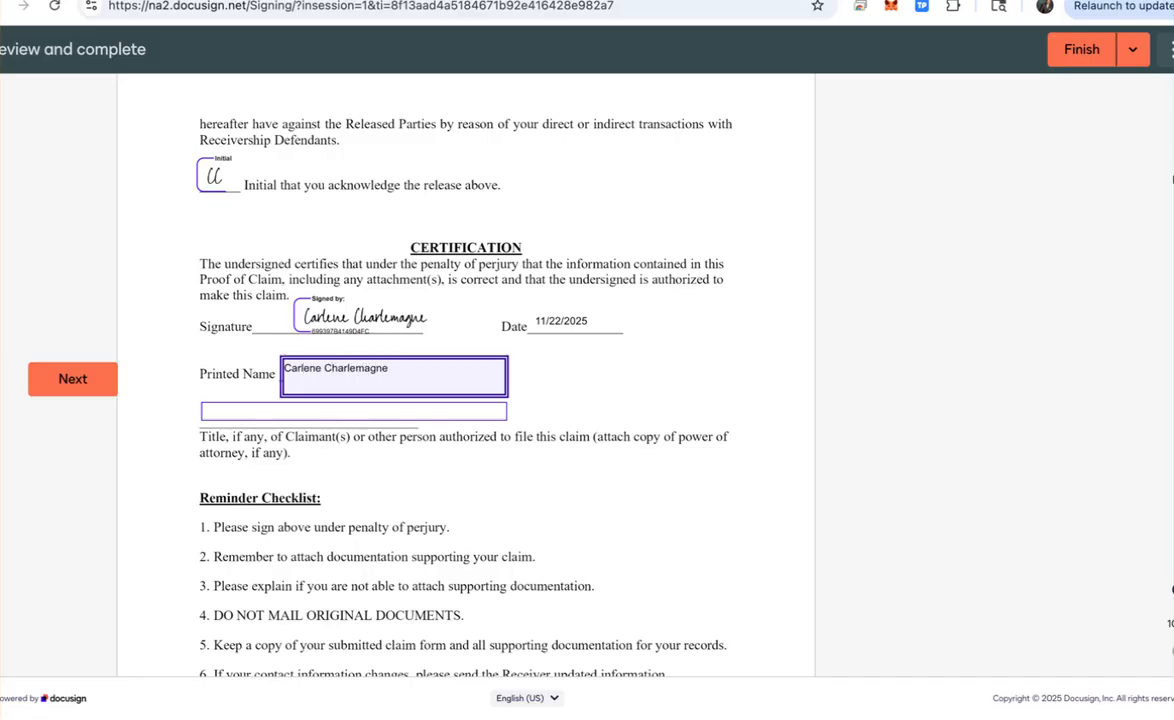
# Step: Type the claimant's full name into the Printed Name field below the signature
pyautogui.press('Tab')
pyautogui.scroll(-5, 466, 370)
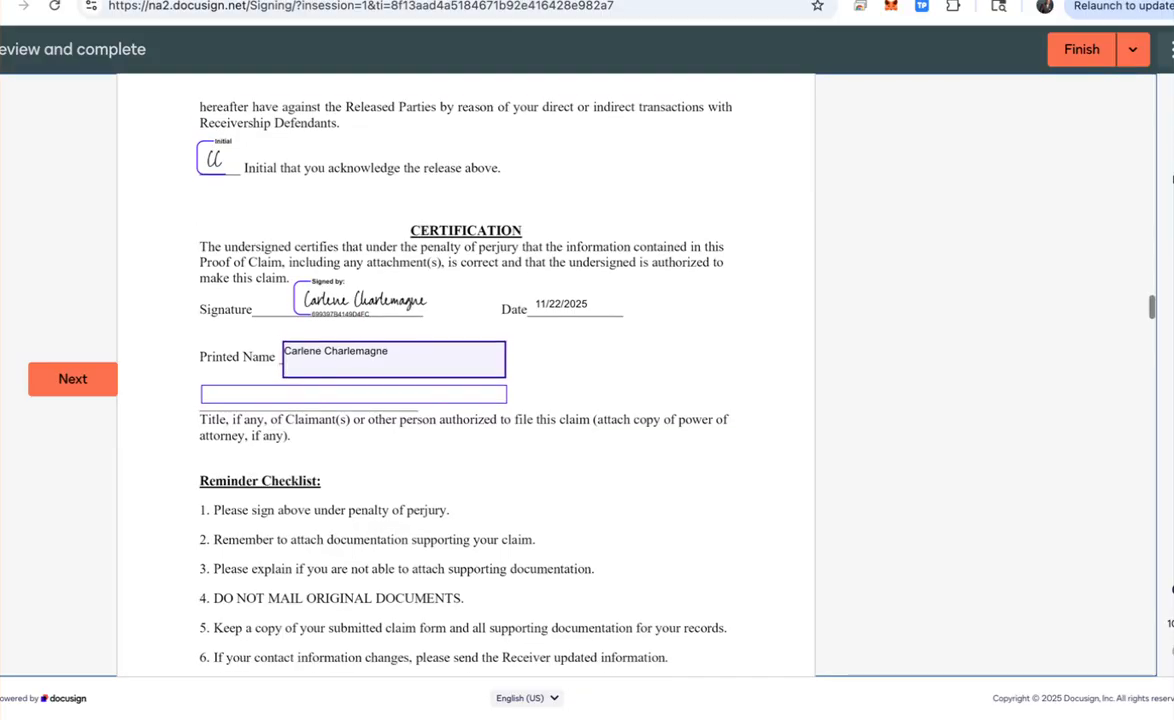
pyautogui.scroll(-2, 466, 370)
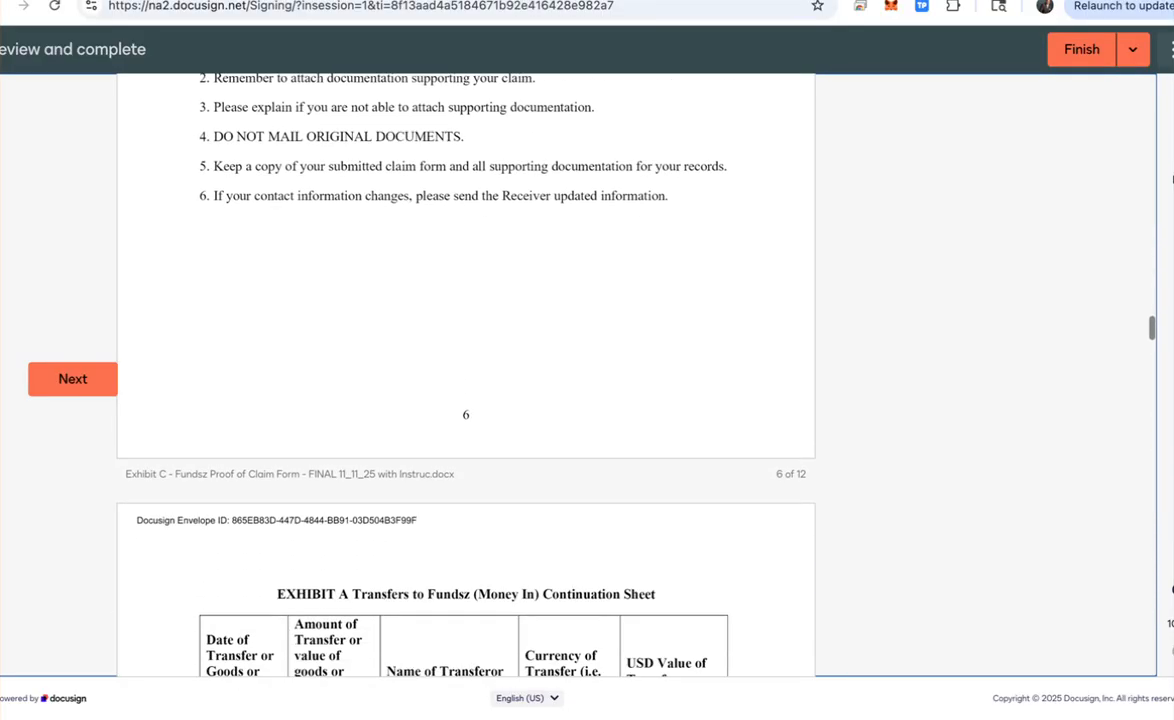
pyautogui.scroll(-3, 665, 440)
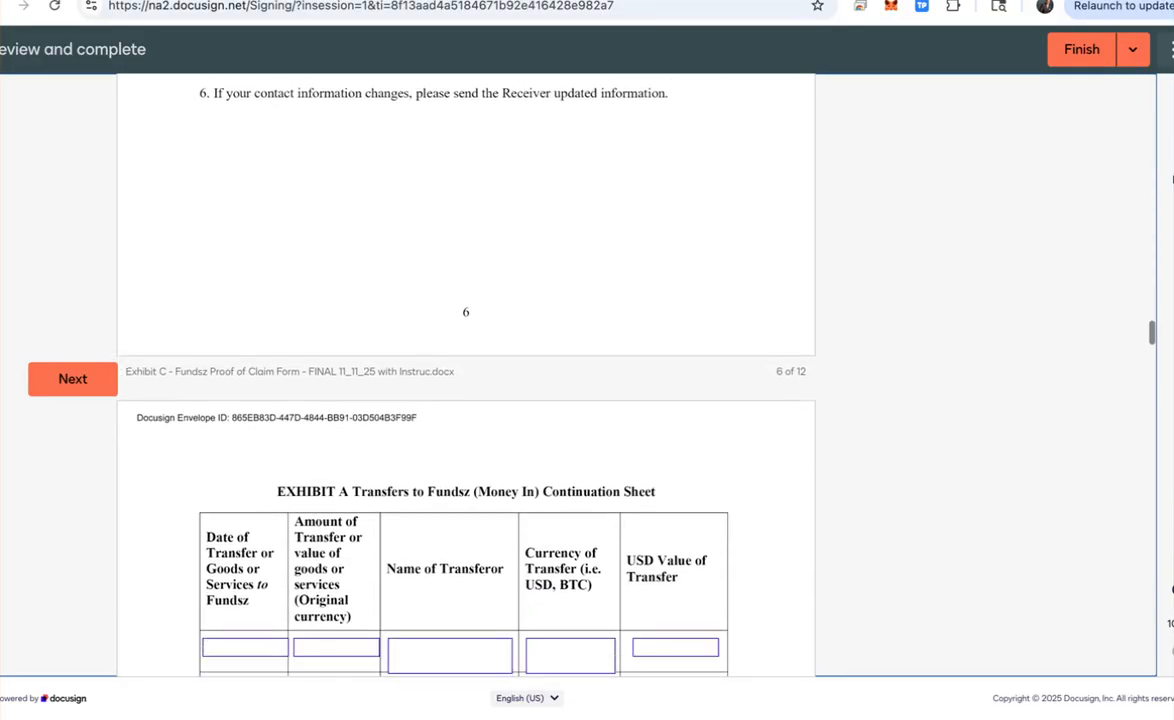
pyautogui.scroll(-5, 665, 440)
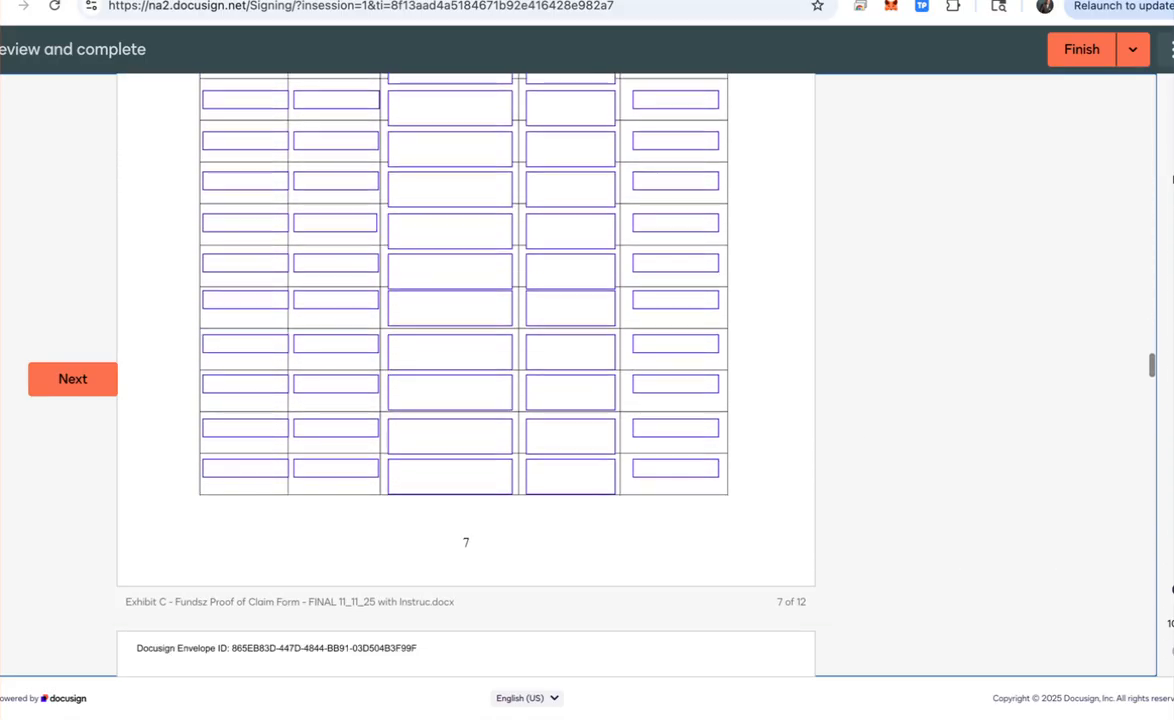
pyautogui.scroll(5, 665, 440)
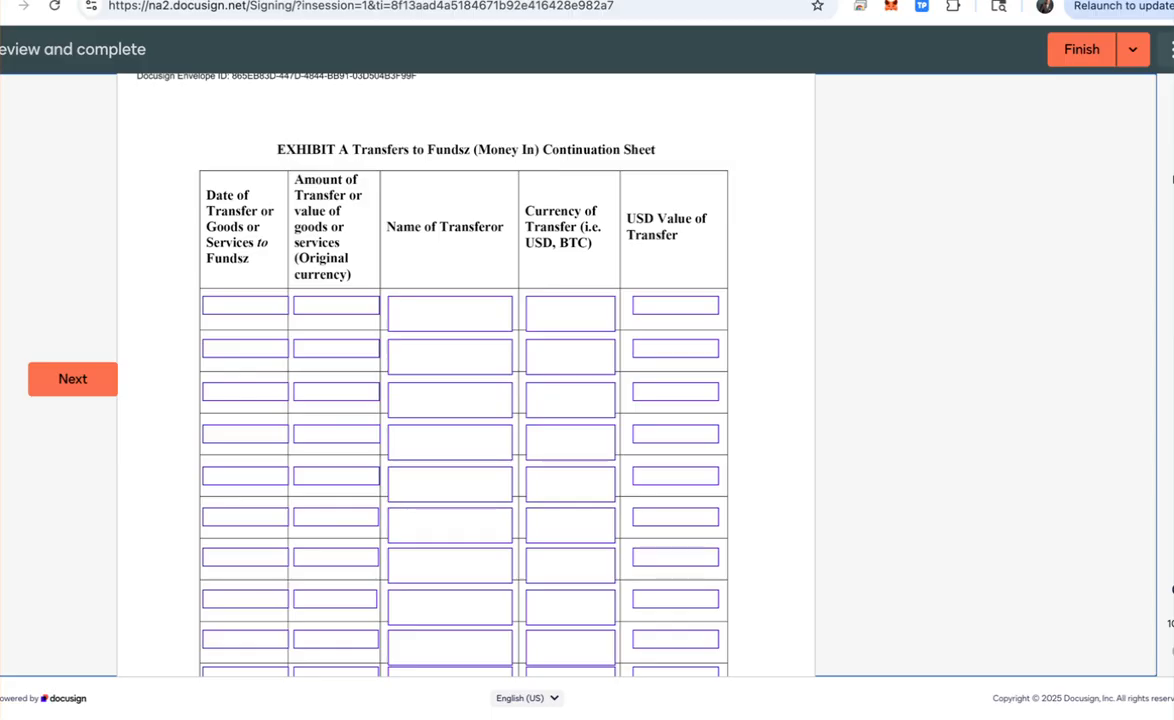
pyautogui.scroll(-5, 665, 440)
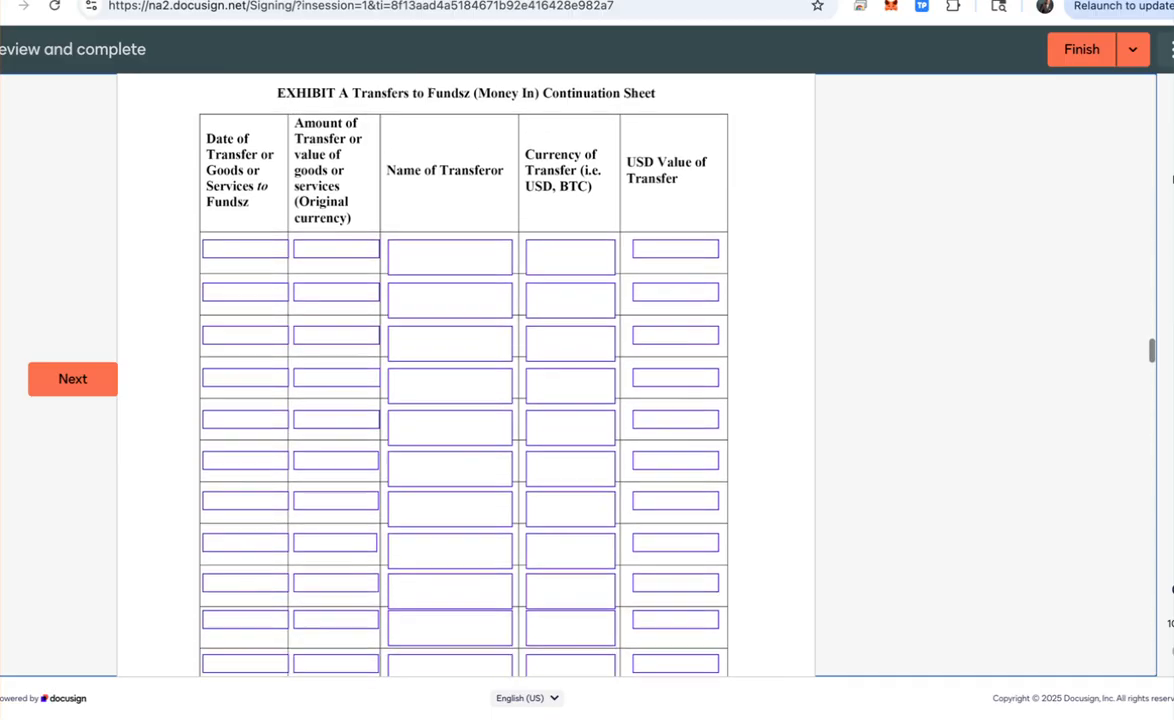
pyautogui.scroll(-3, 665, 440)
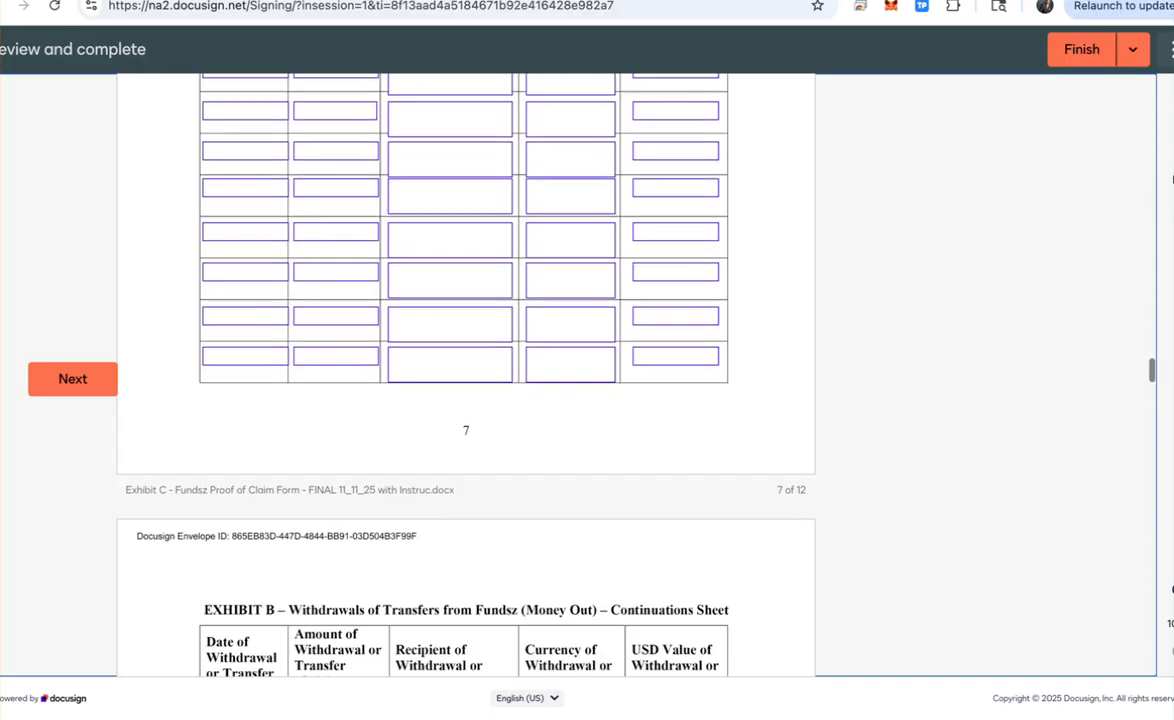
pyautogui.scroll(-4, 466, 375)
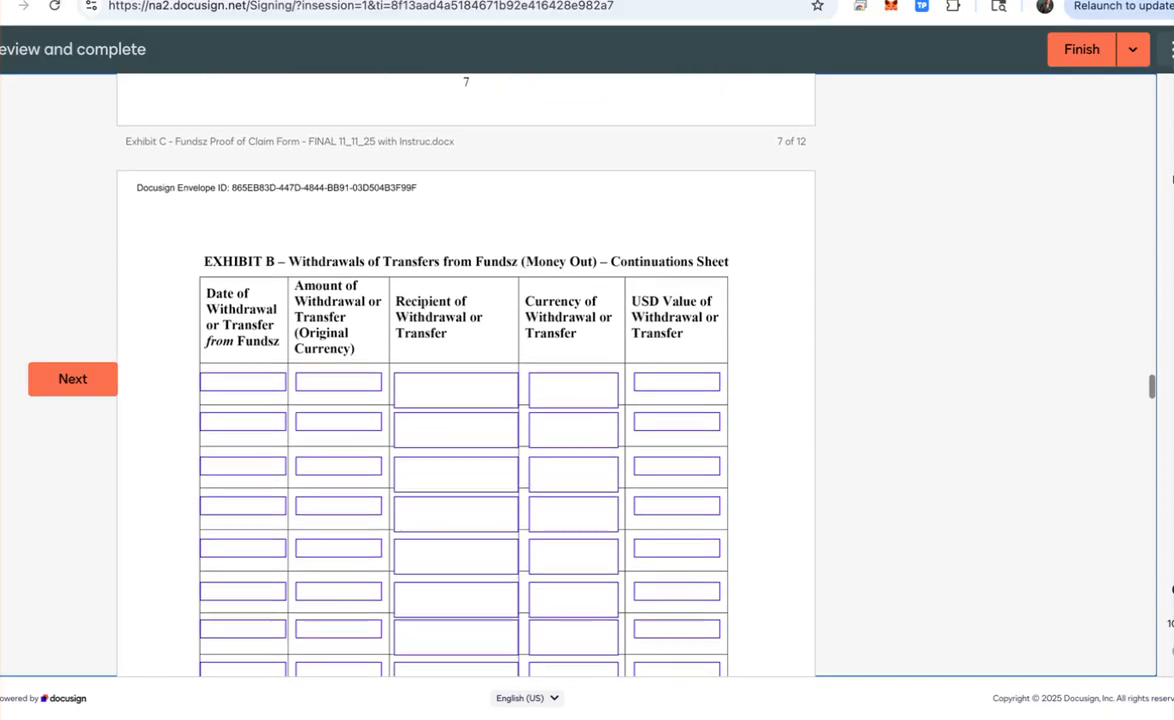
pyautogui.scroll(-7, 466, 375)
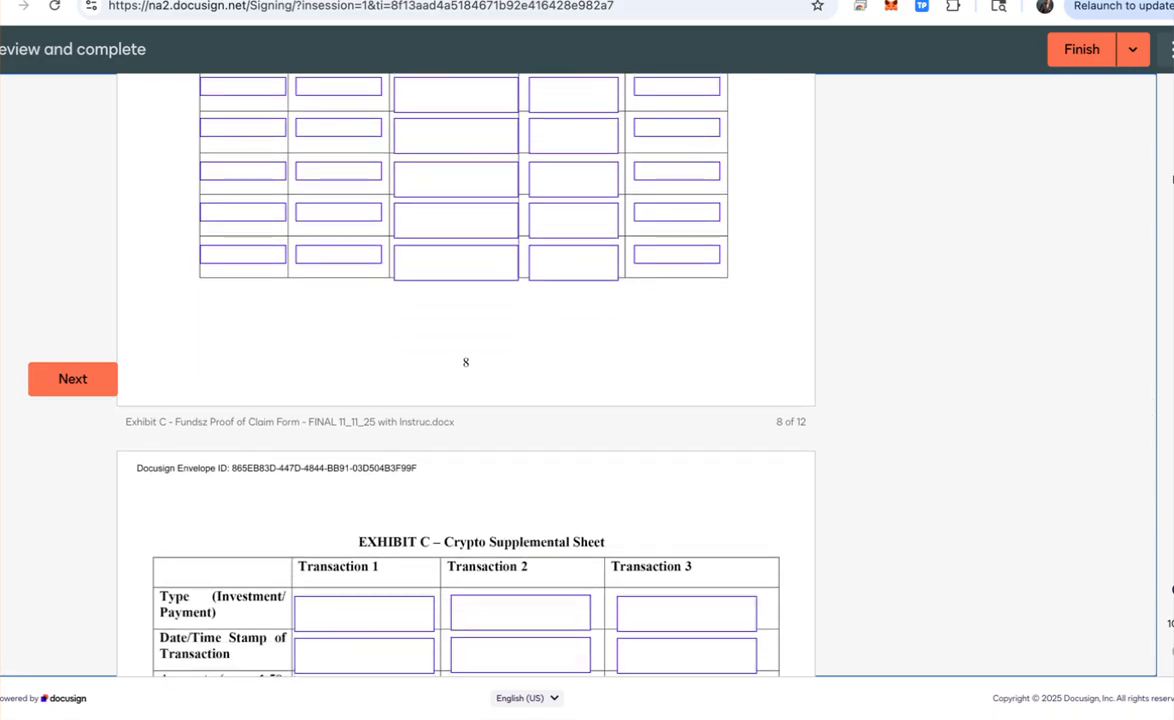
pyautogui.scroll(-1, 466, 375)
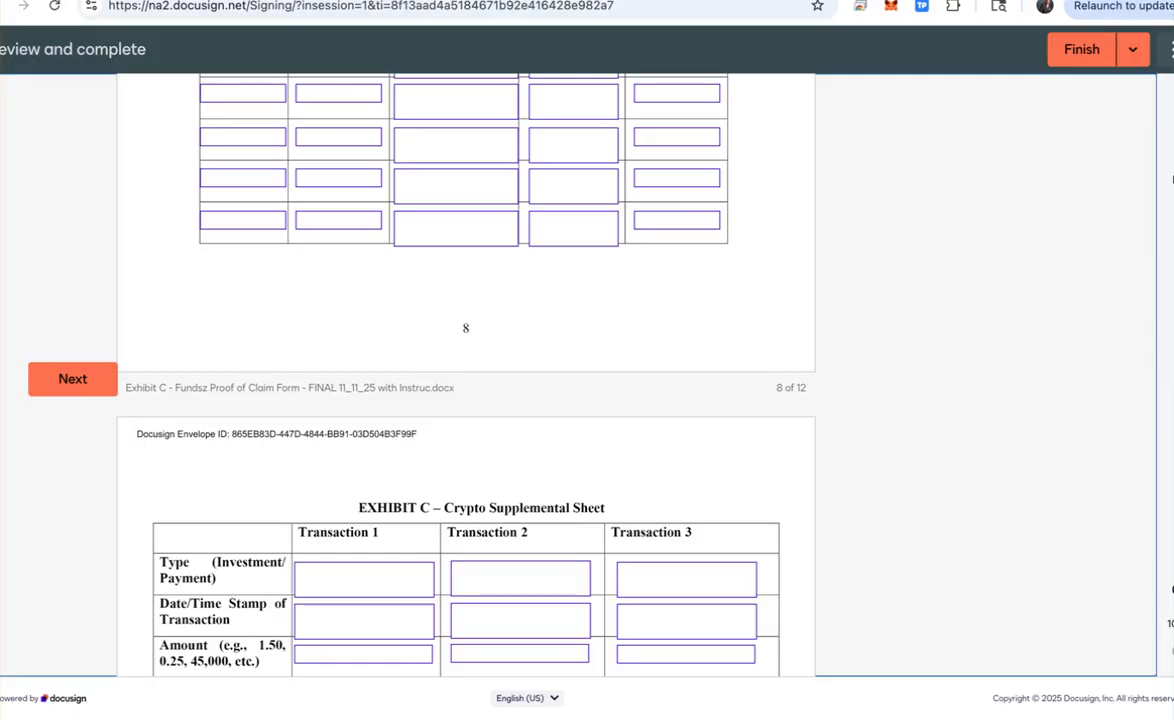
pyautogui.scroll(-1, 466, 400)
pyautogui.scroll(-1, 466, 400)
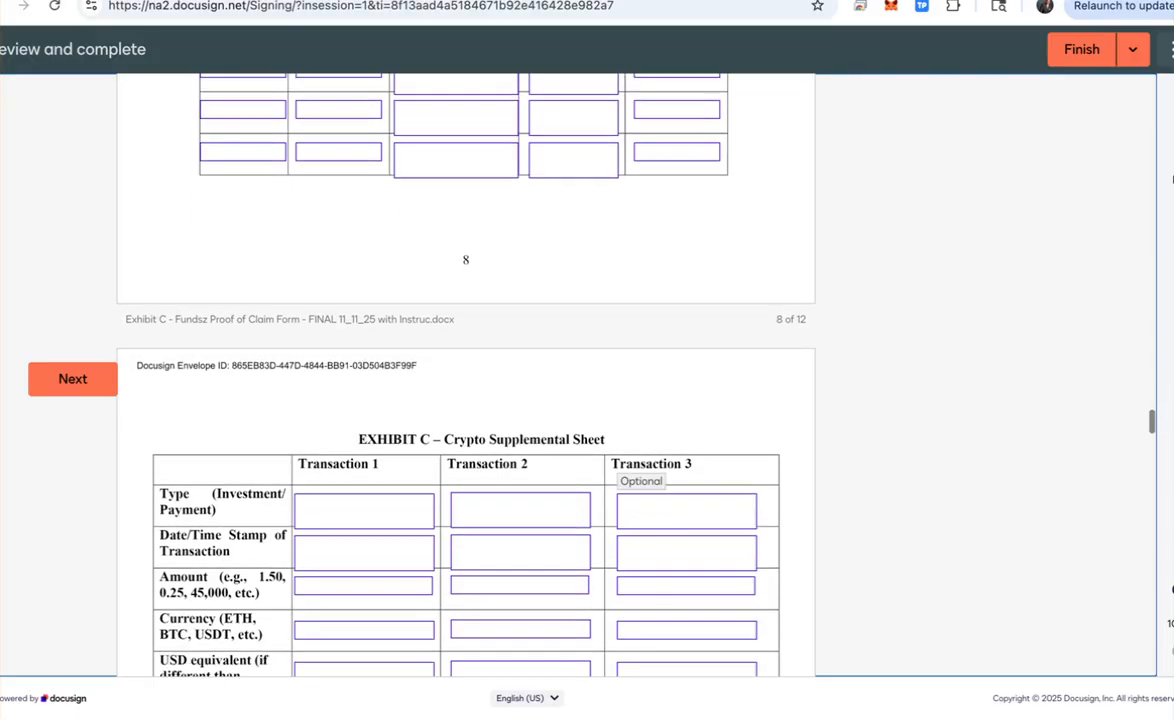
pyautogui.scroll(-5, 466, 400)
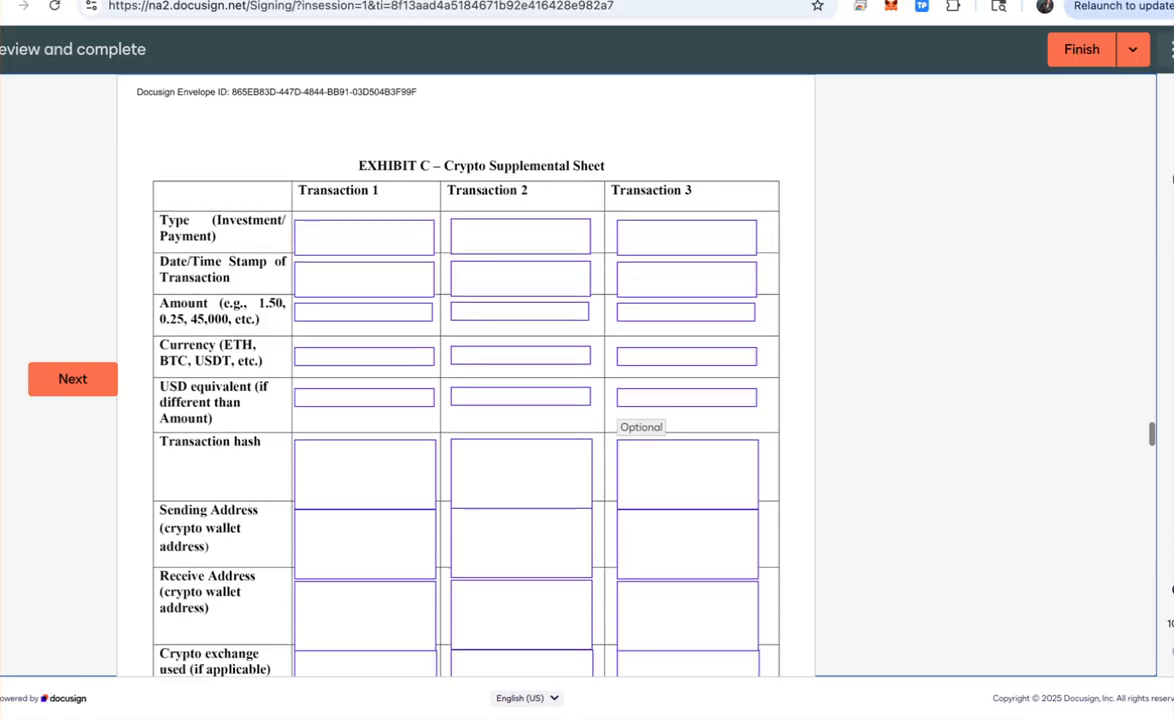
pyautogui.scroll(-3, 466, 400)
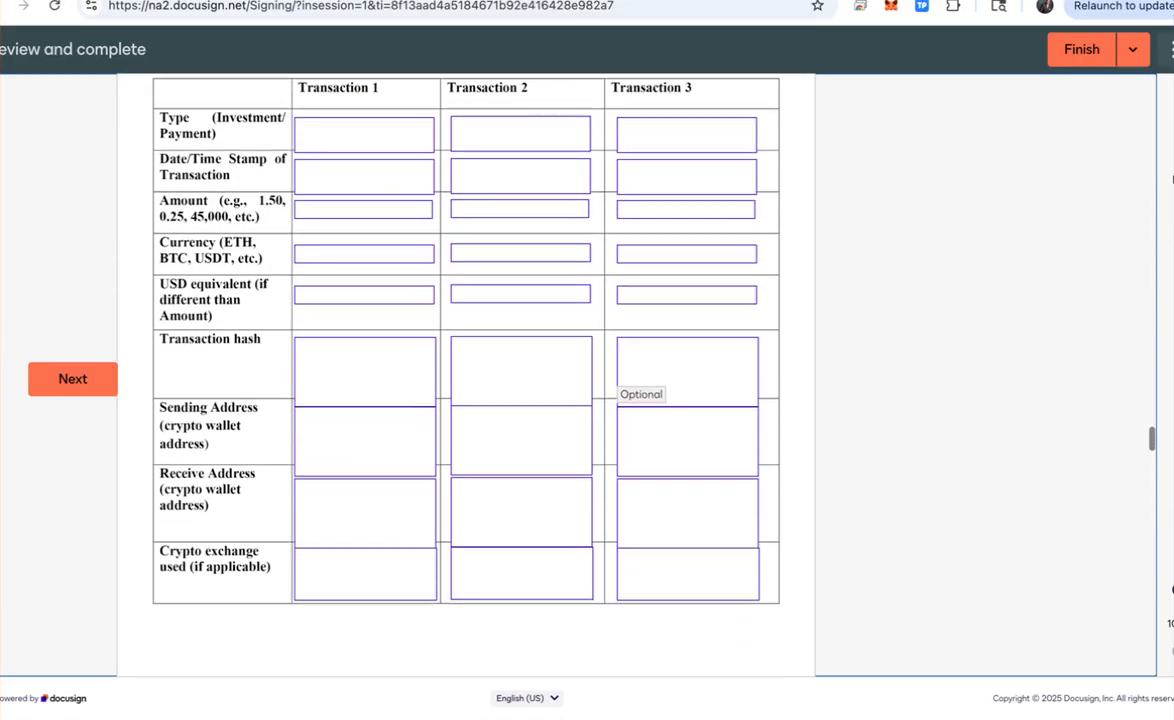
pyautogui.scroll(2, 466, 400)
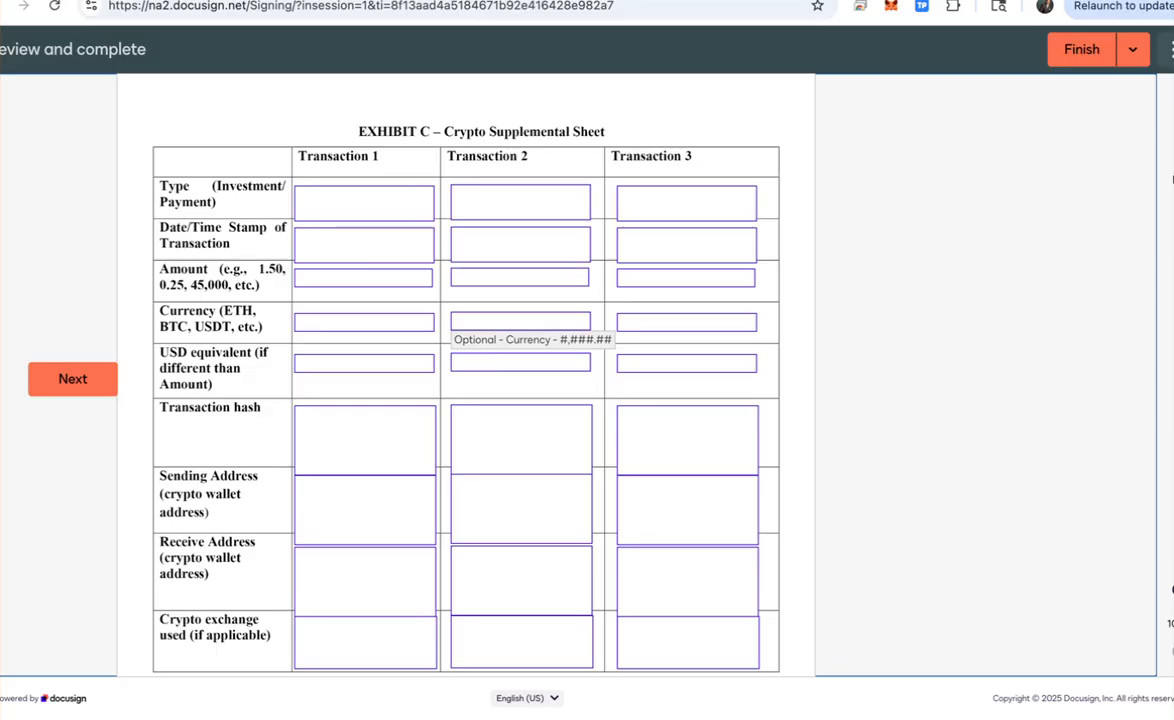
pyautogui.scroll(-1, 520, 322)
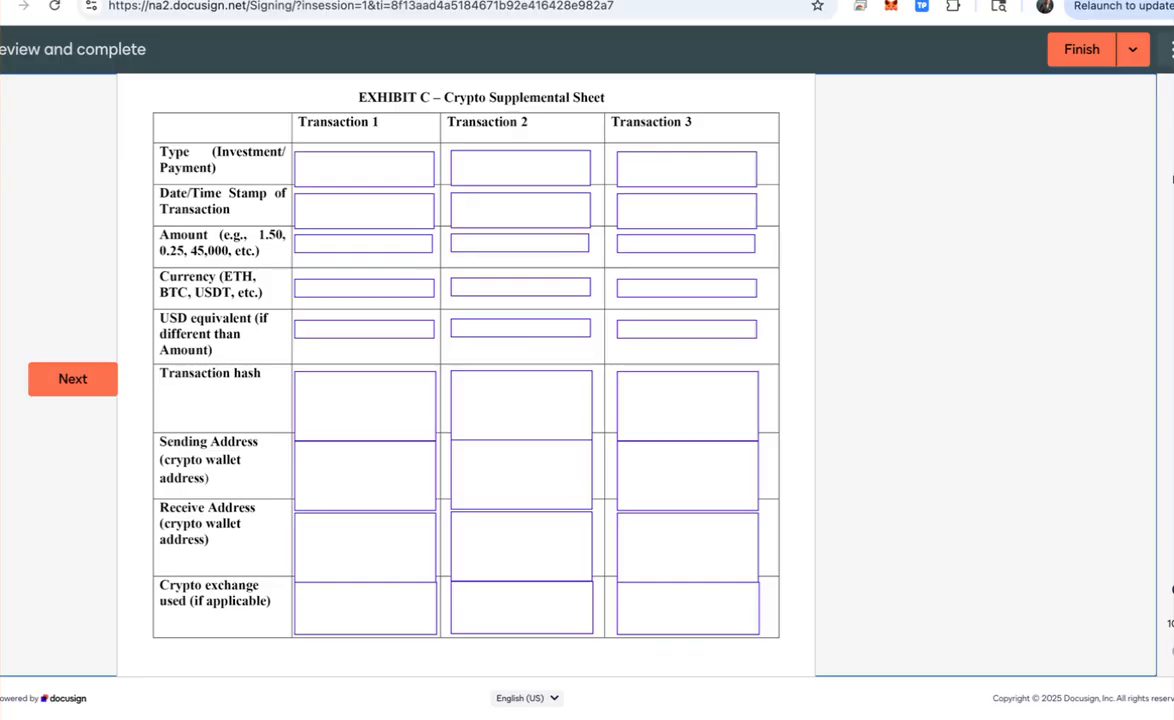
pyautogui.scroll(-1, 520, 300)
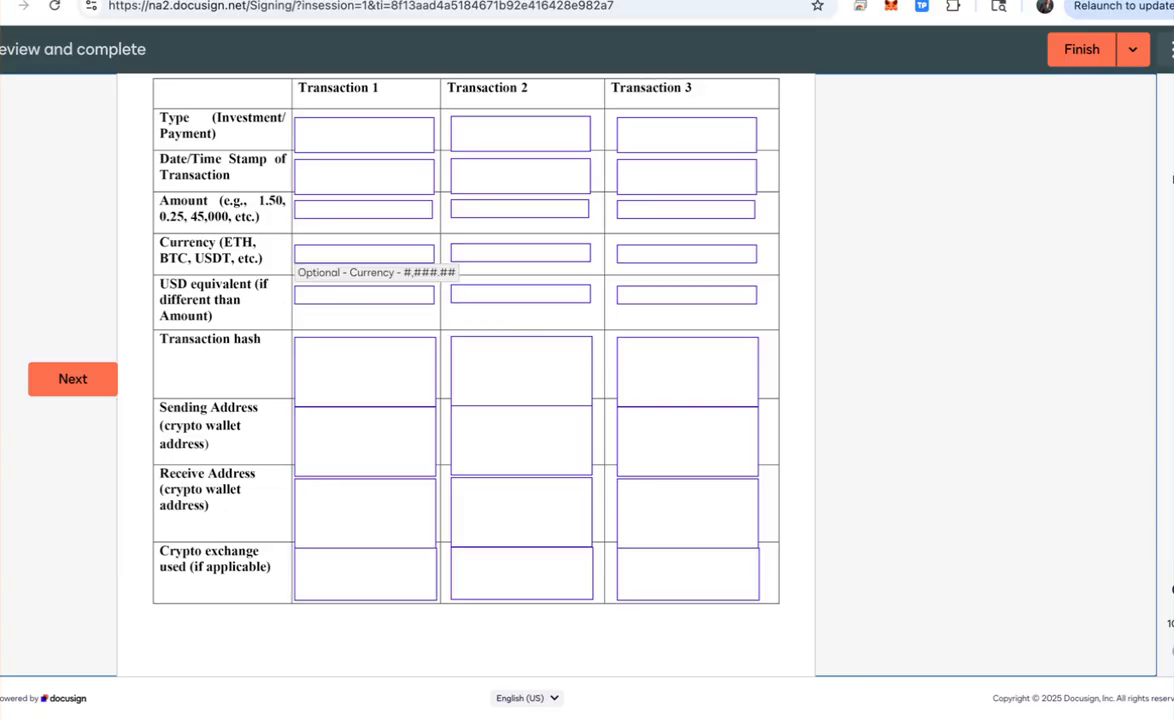
# Step: Enter 'Claimant' in the Title field beneath the printed name in the certification
pyautogui.click(73, 379)
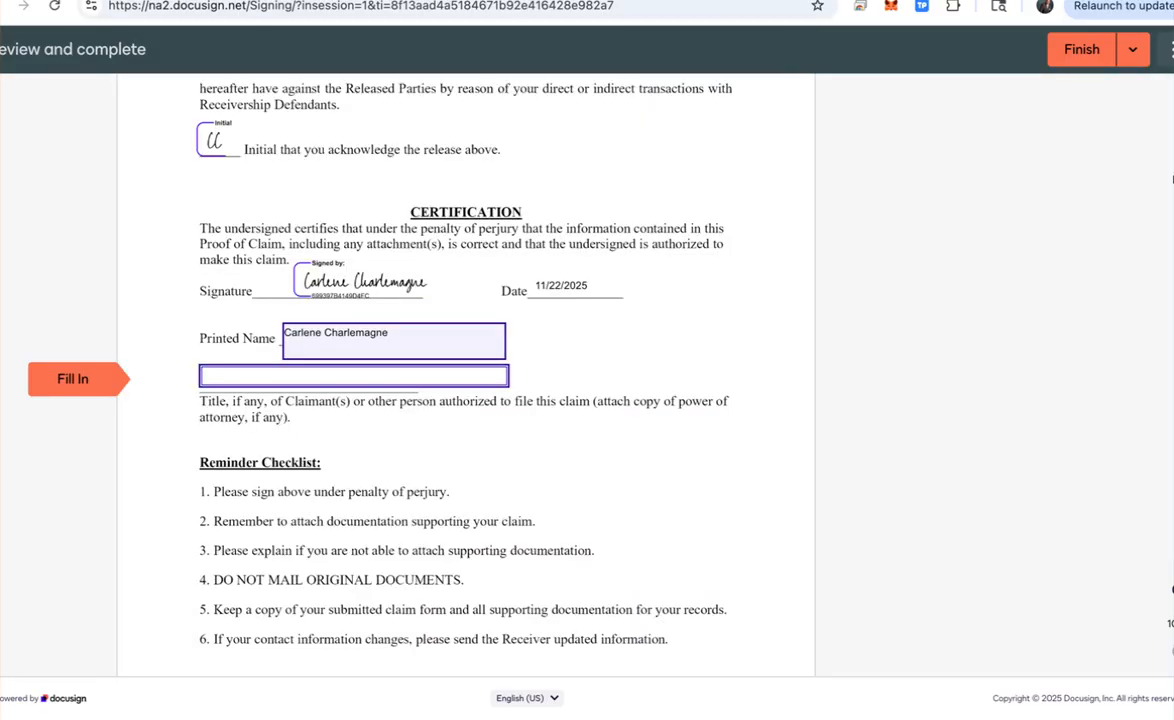
pyautogui.write('Claim')
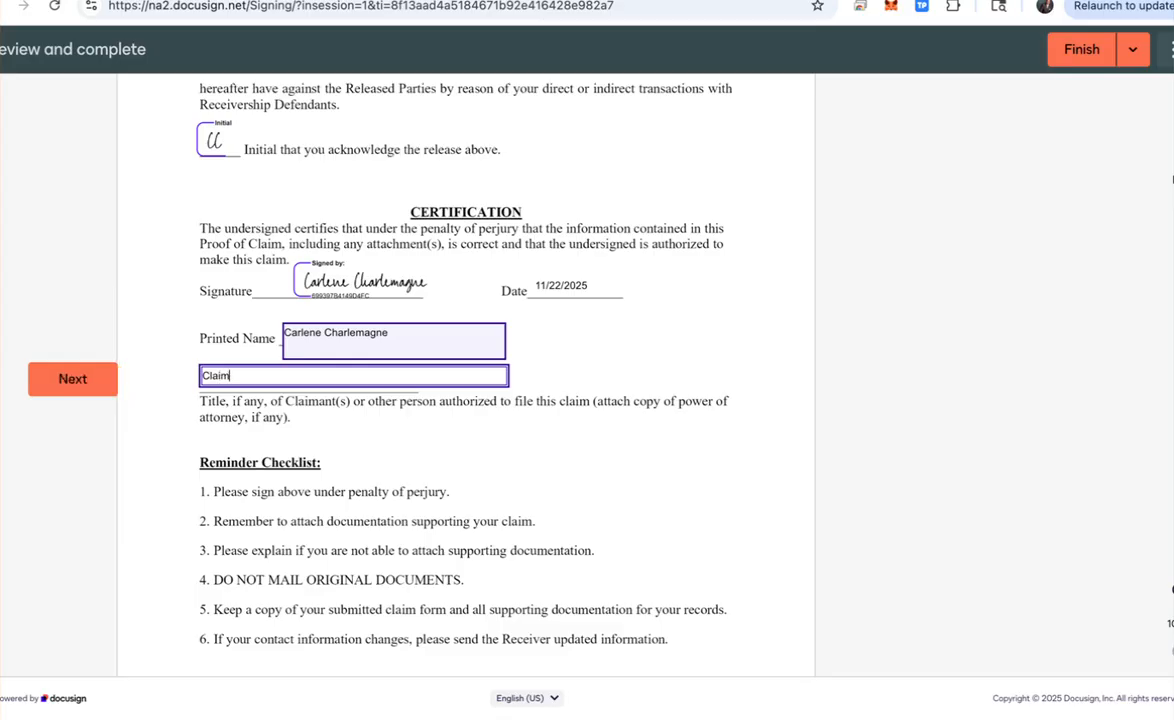
pyautogui.write('ant')
pyautogui.press('Tab')
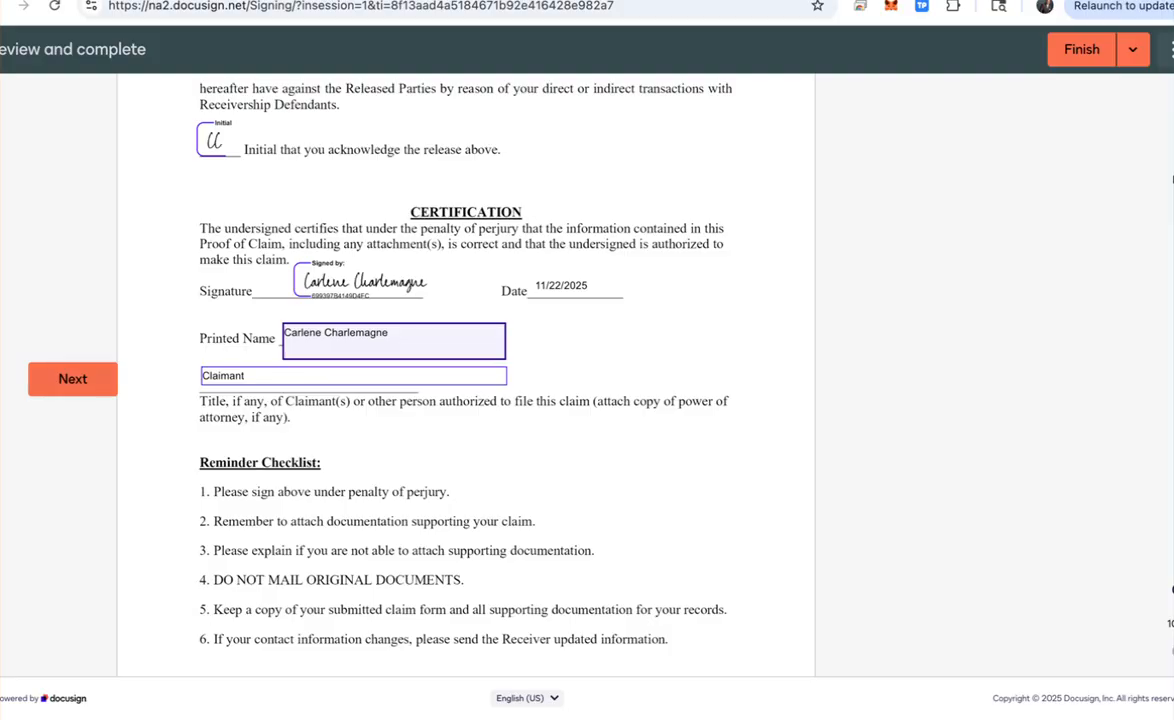
# Step: Scroll past the last page of the attached ledger and finish signing the claim document
pyautogui.scroll(-7, 466, 375)
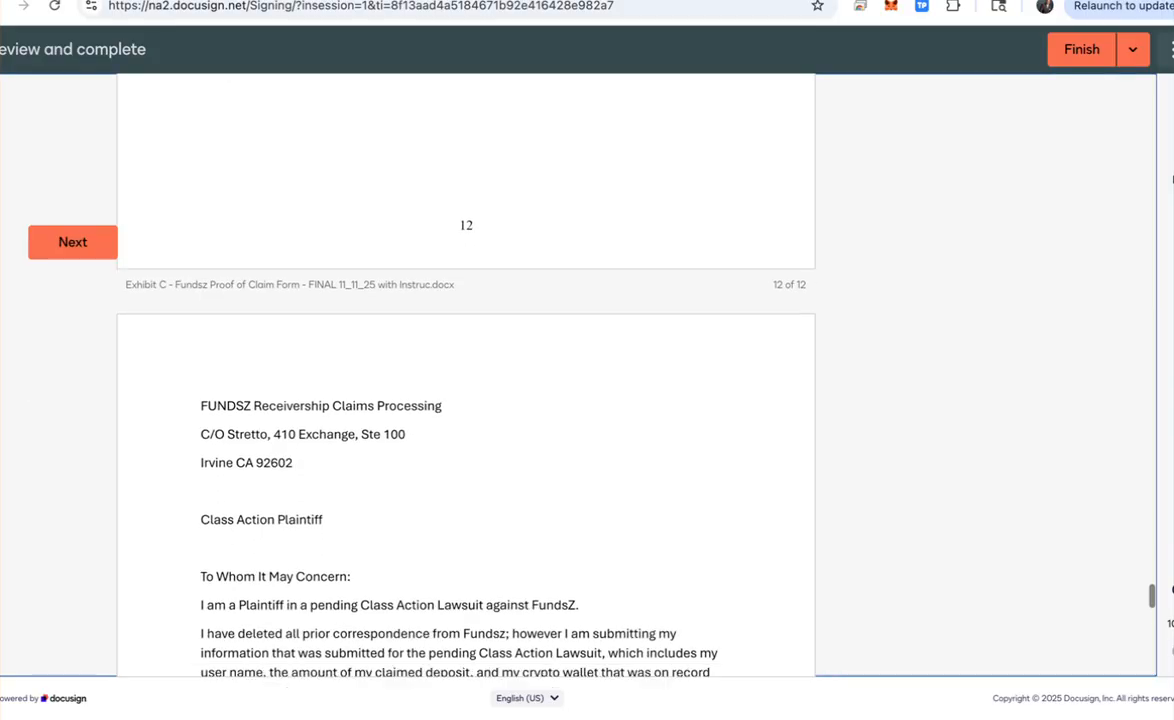
pyautogui.scroll(-1, 466, 375)
pyautogui.scroll(-3, 466, 375)
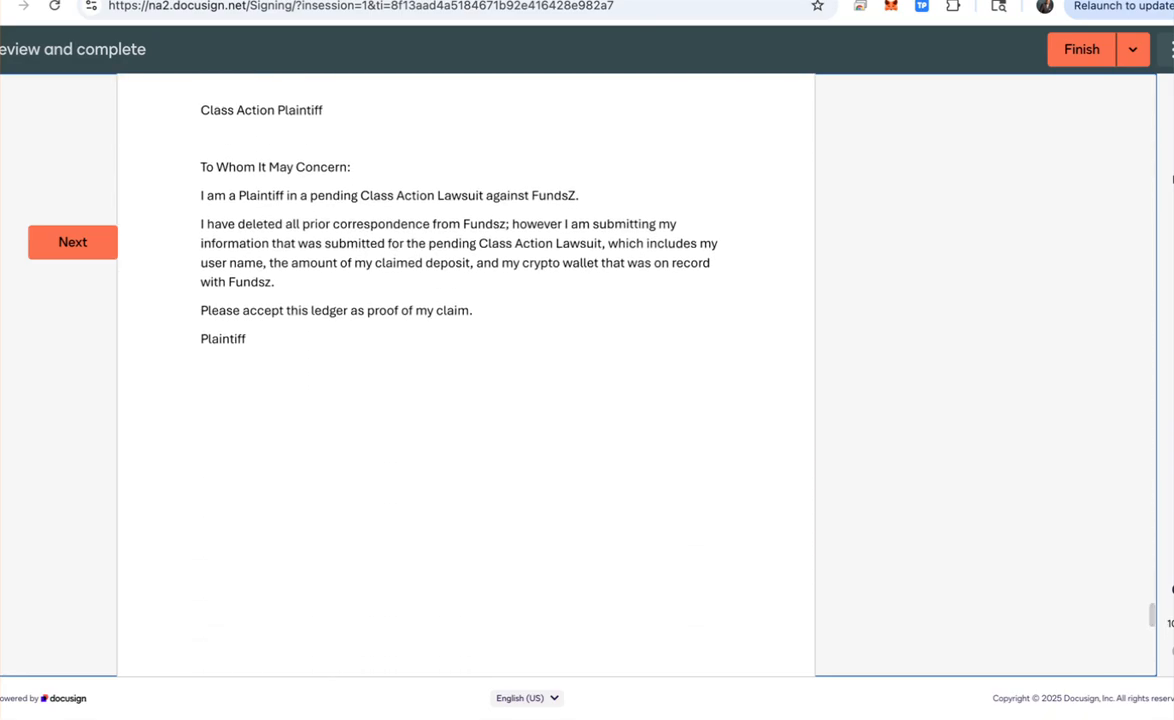
pyautogui.scroll(-5, 466, 375)
pyautogui.scroll(-5, 466, 375)
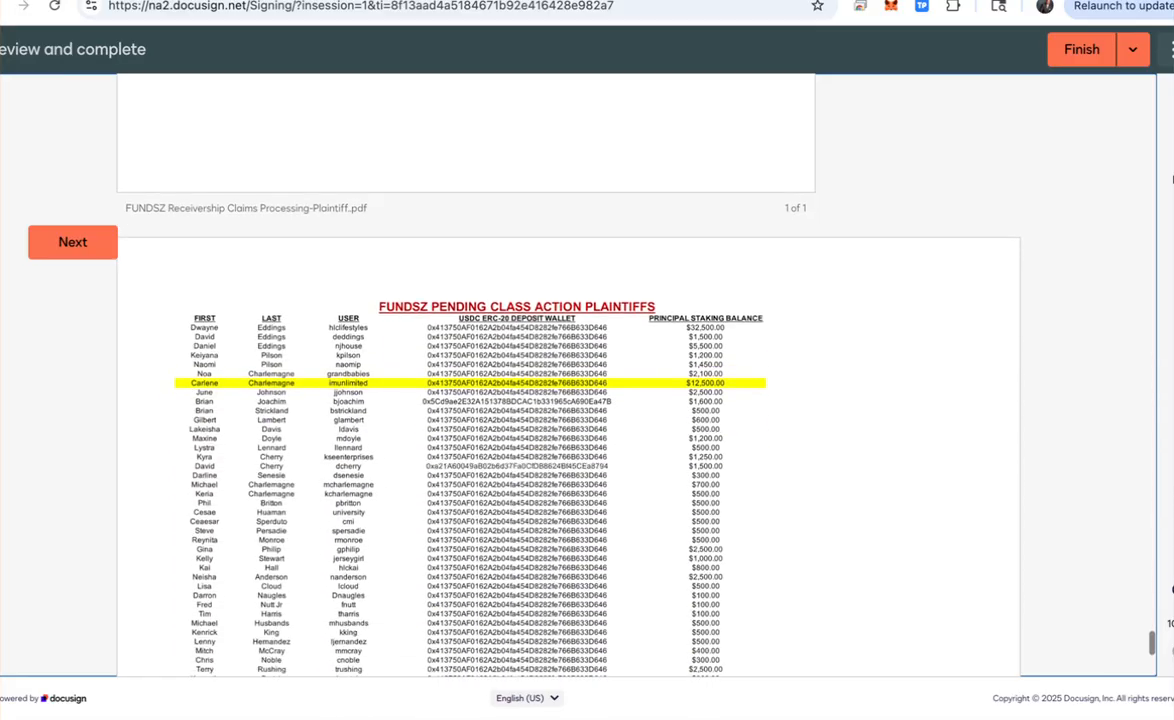
pyautogui.scroll(-2, 566, 330)
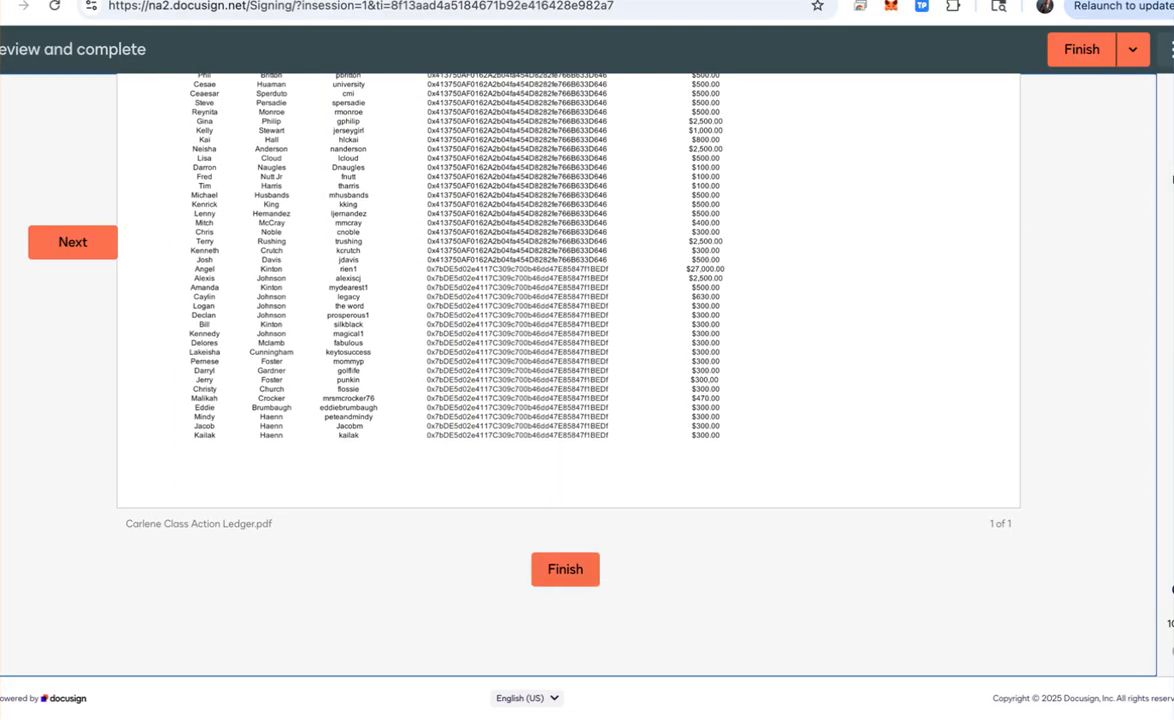
pyautogui.click(565, 569)
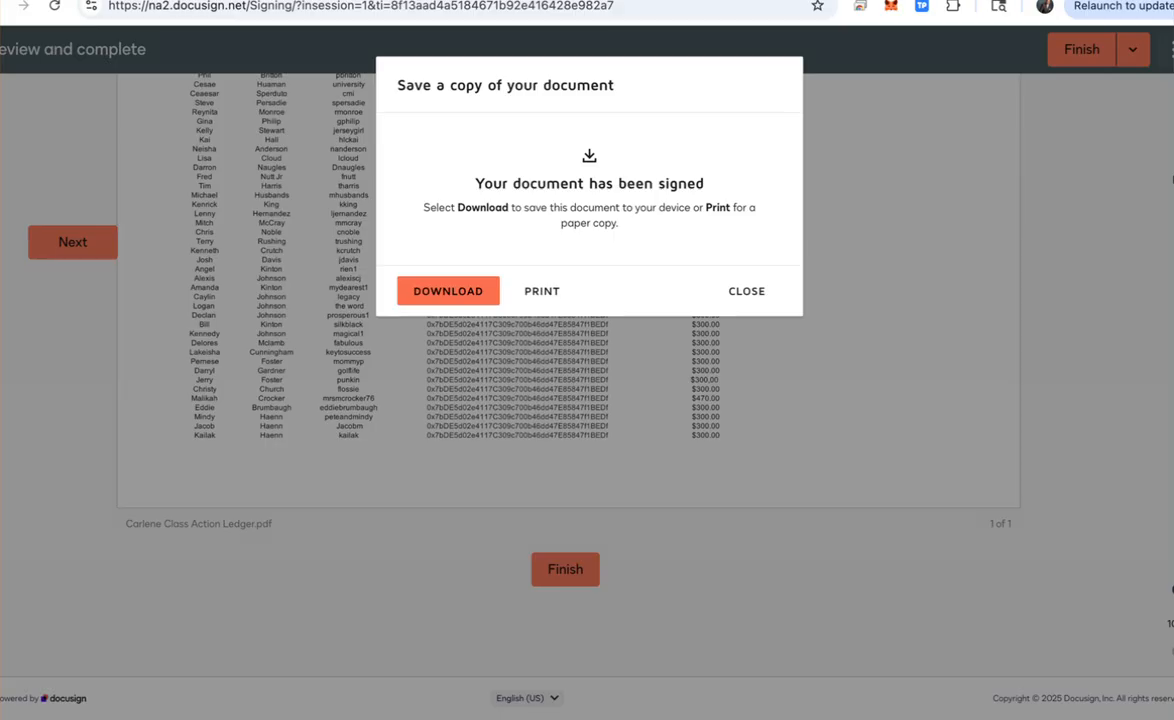
# Step: Download the signed copy and open Complete_with_Docusign_Fundsz_Proof_of_Claim.pdf in Acrobat
pyautogui.click(999, 45)
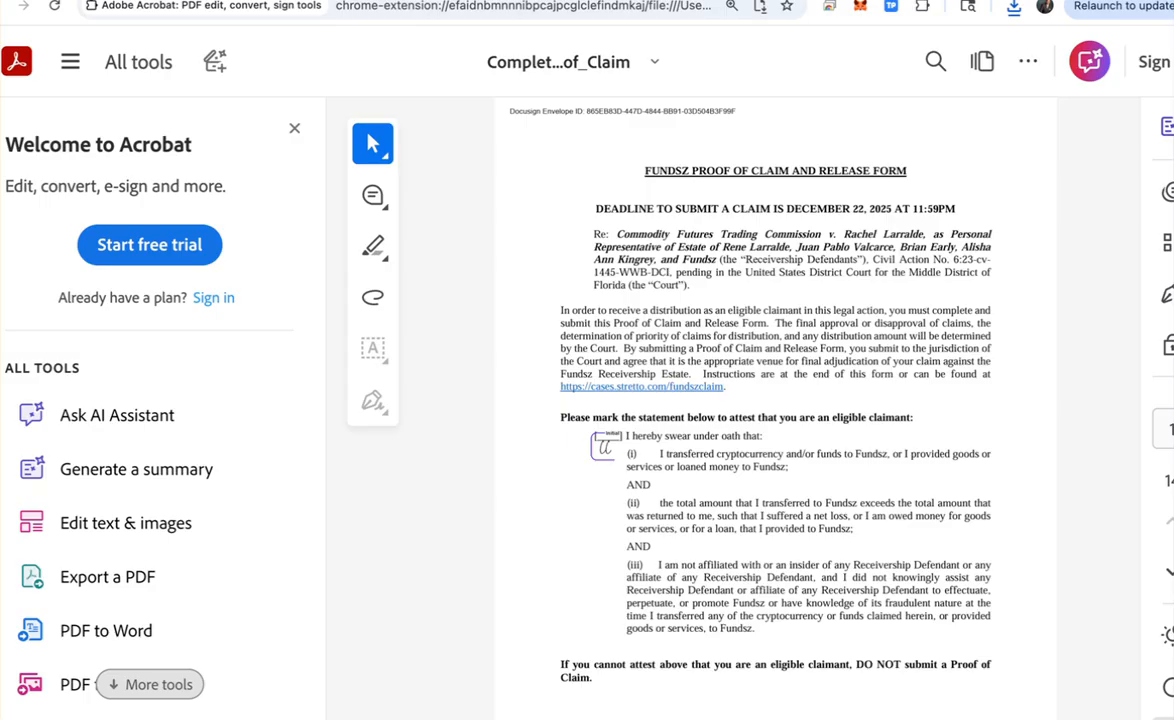
# Step: Choose Download this file from Acrobat's more-actions menu to bring up the save dialog
pyautogui.click(1028, 61)
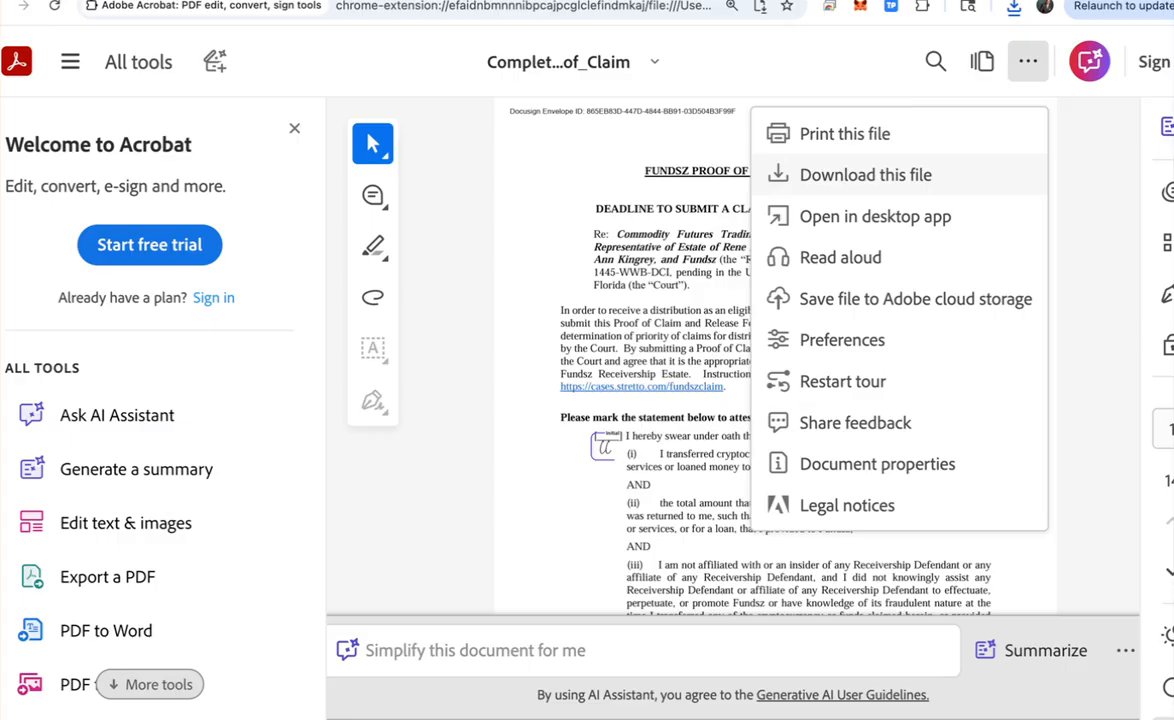
pyautogui.click(866, 175)
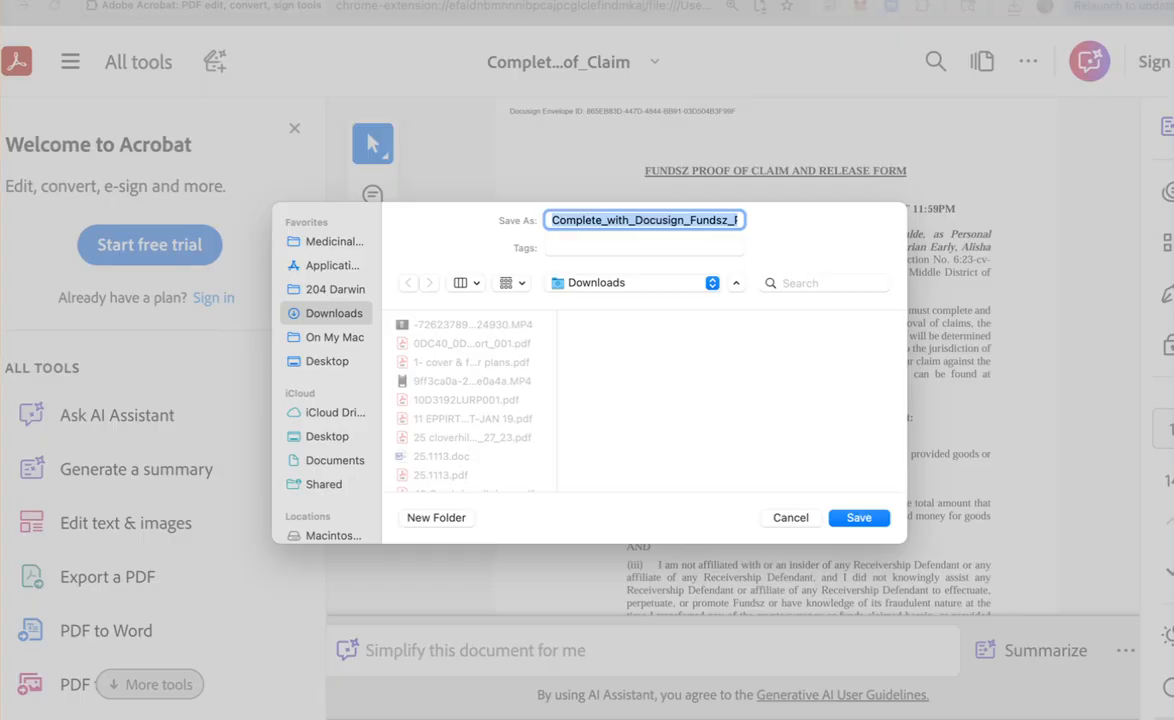
# Step: Save the PDF into FUNDSZ, replacing the (1) suffix with a hyphen and the claimant's first name
pyautogui.press('Right')
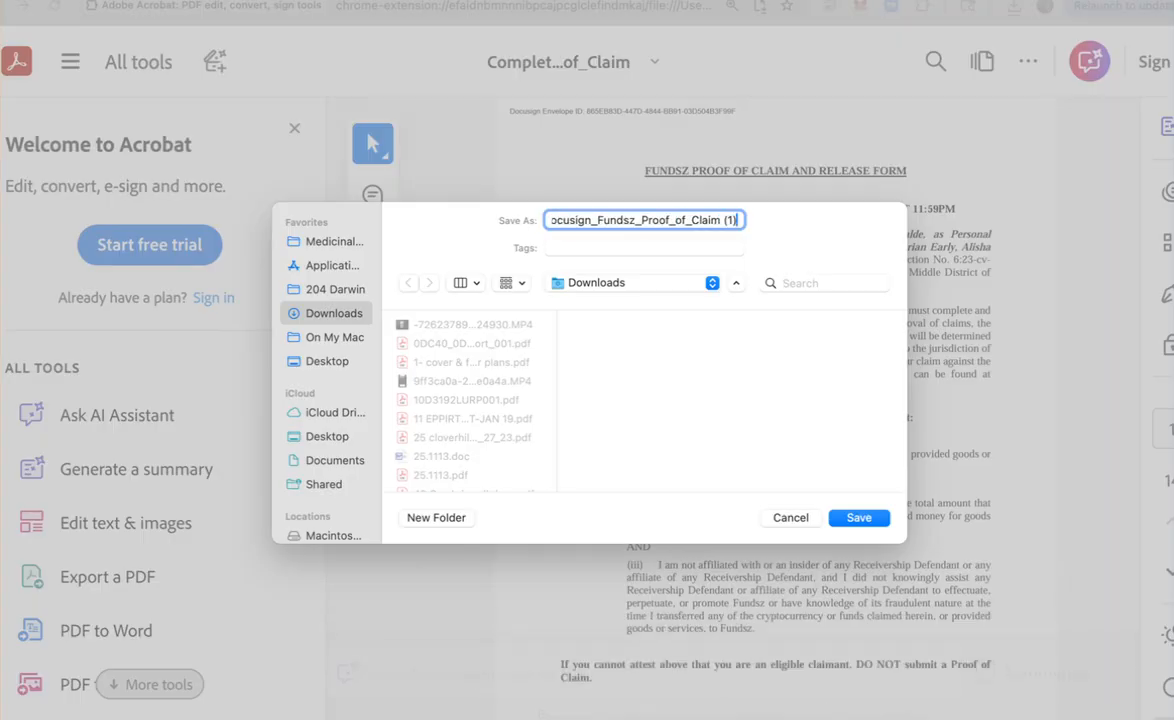
pyautogui.press('BackSpace')
pyautogui.press('BackSpace')
pyautogui.press('BackSpace')
pyautogui.press('BackSpace')
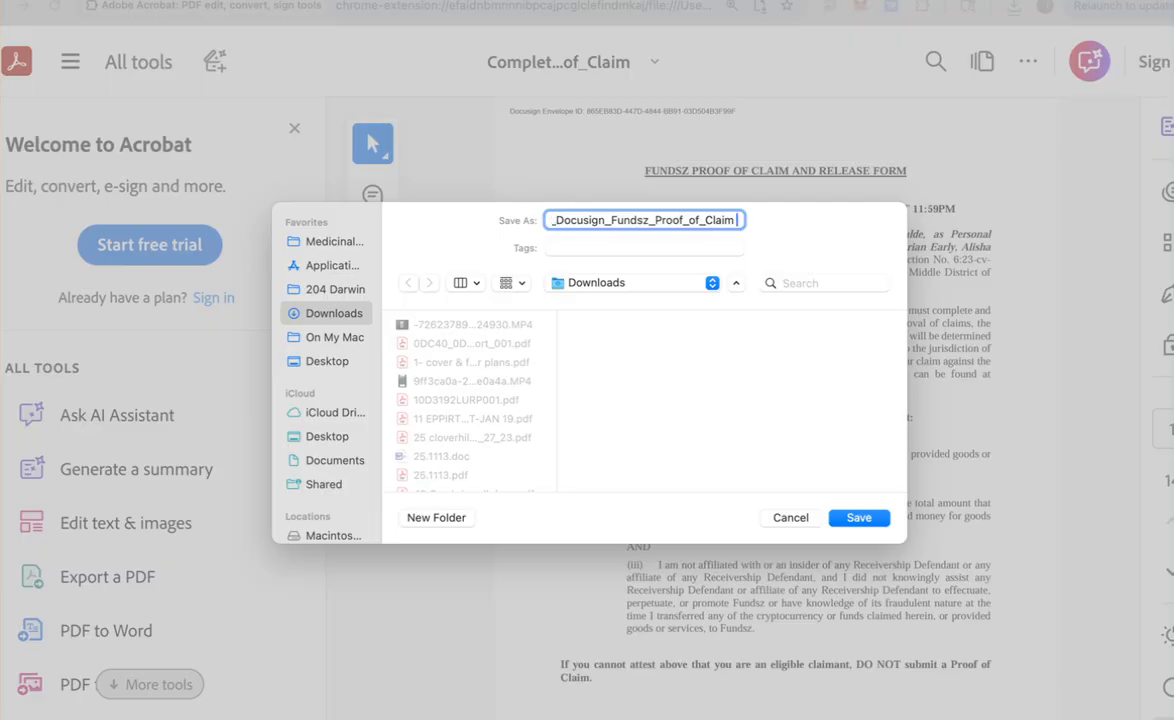
pyautogui.write('-')
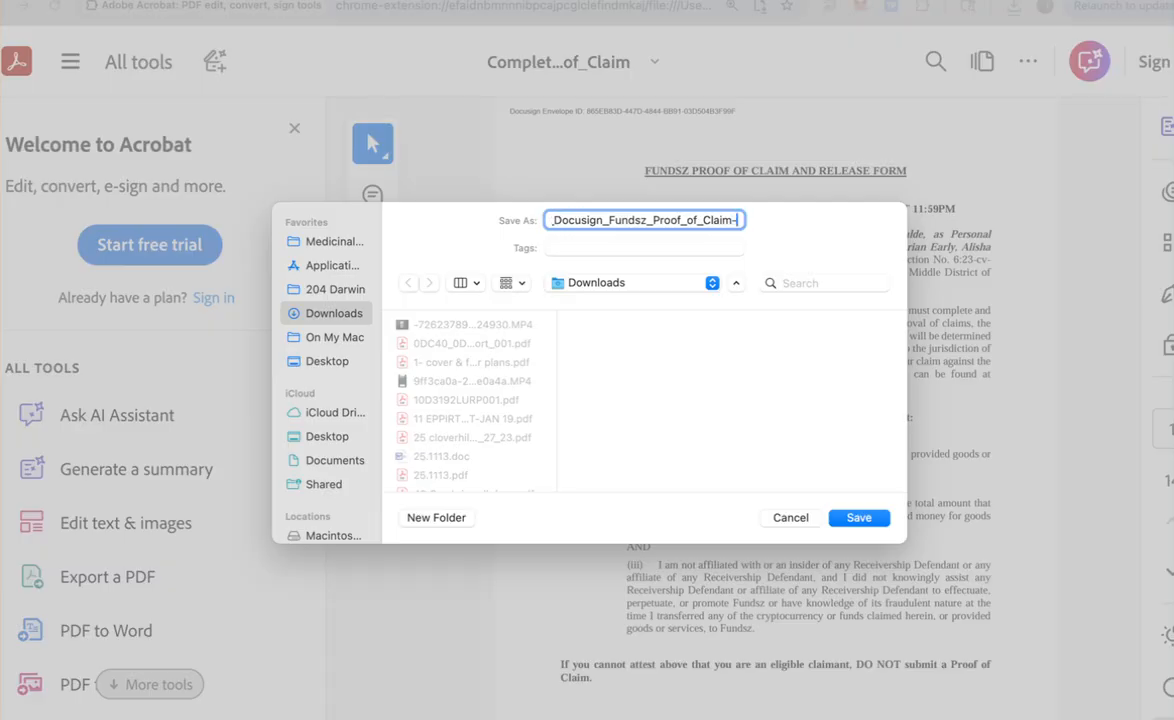
pyautogui.write('Carlene')
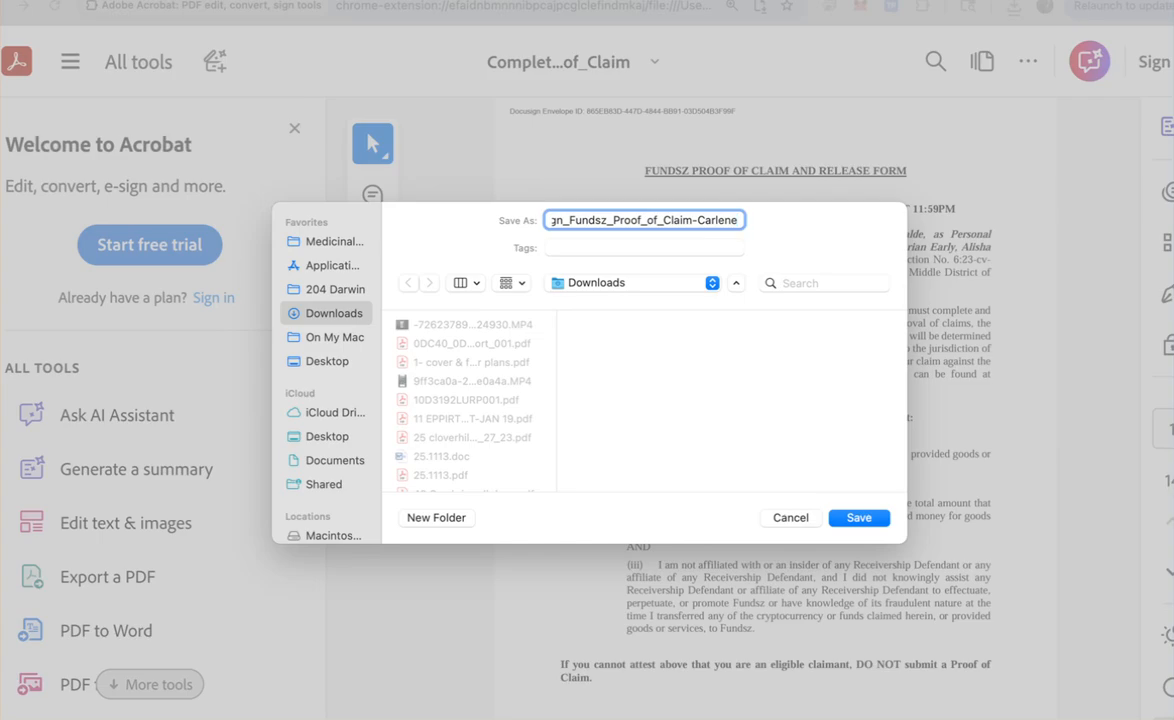
pyautogui.click(711, 283)
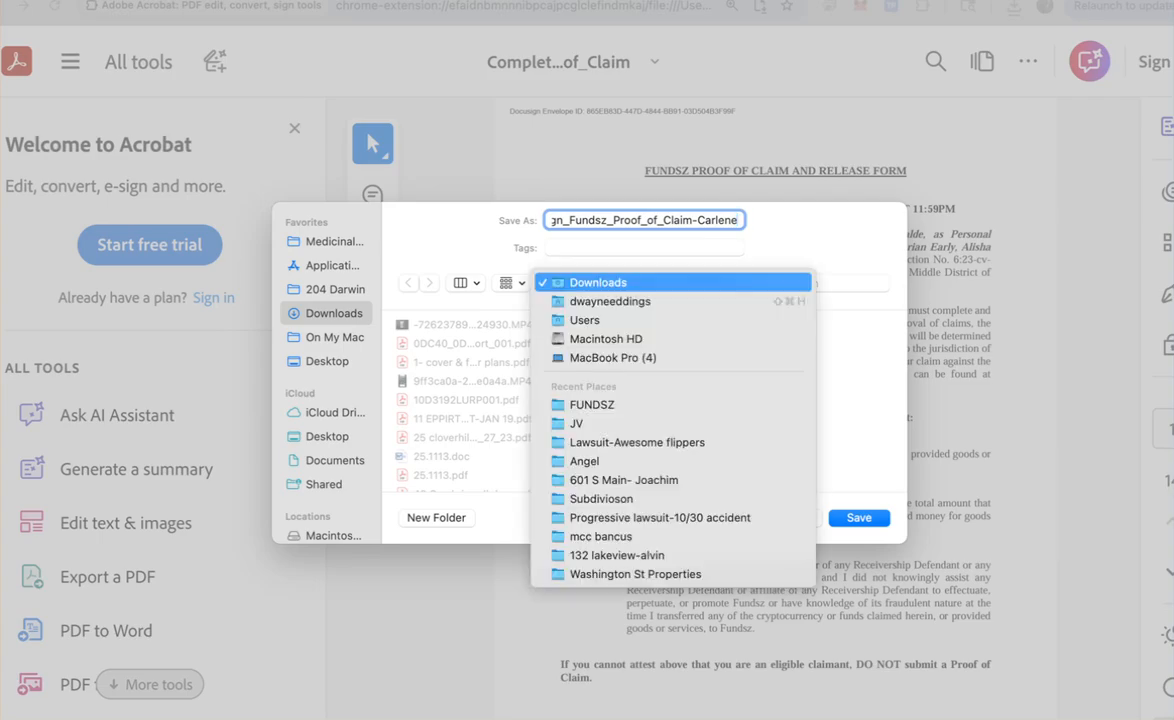
pyautogui.click(592, 405)
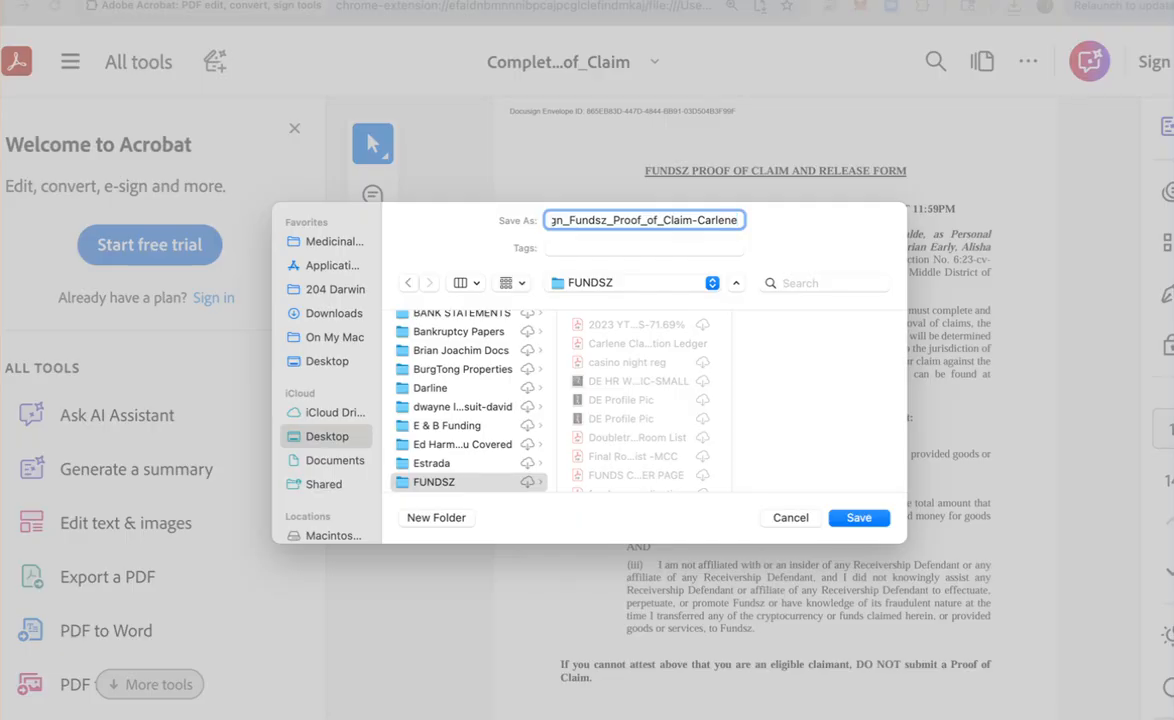
pyautogui.press('Return')
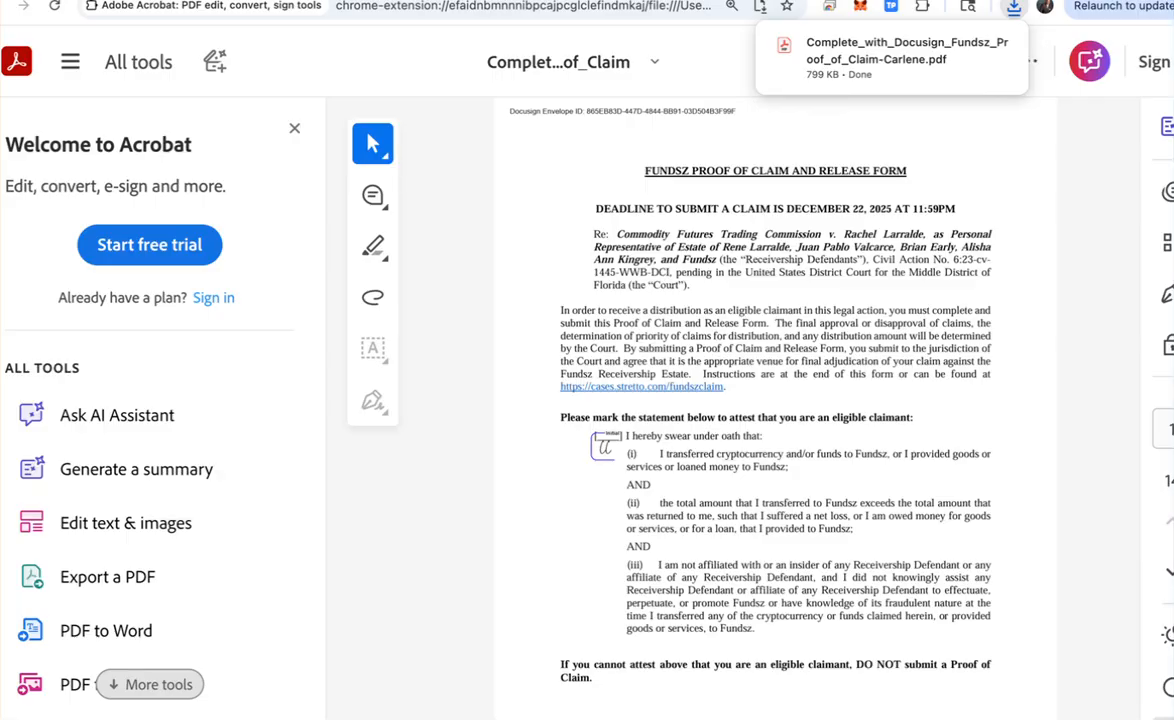